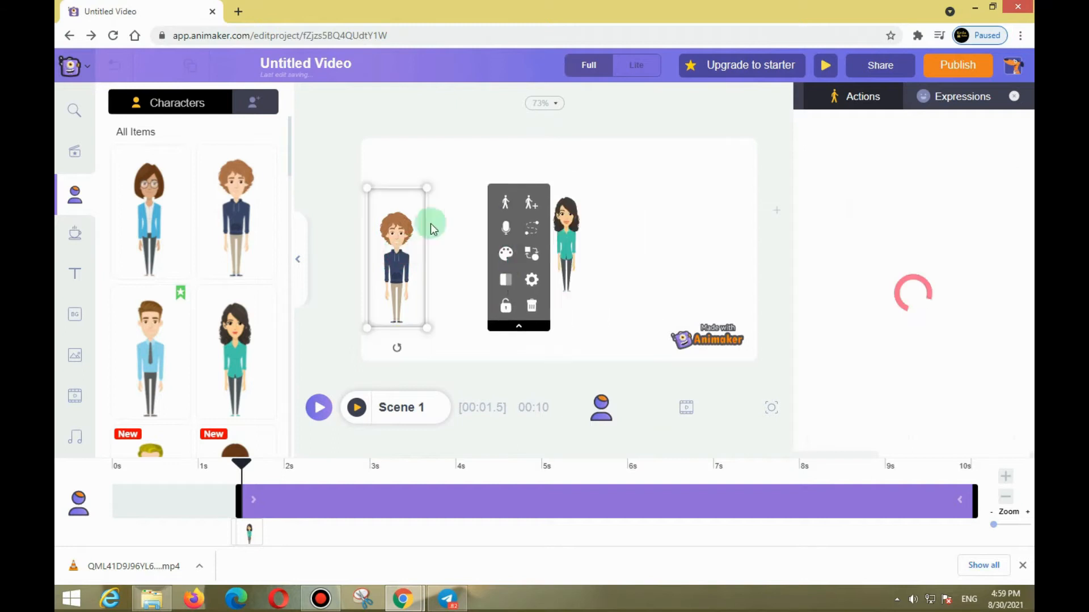
left_click(641, 177)
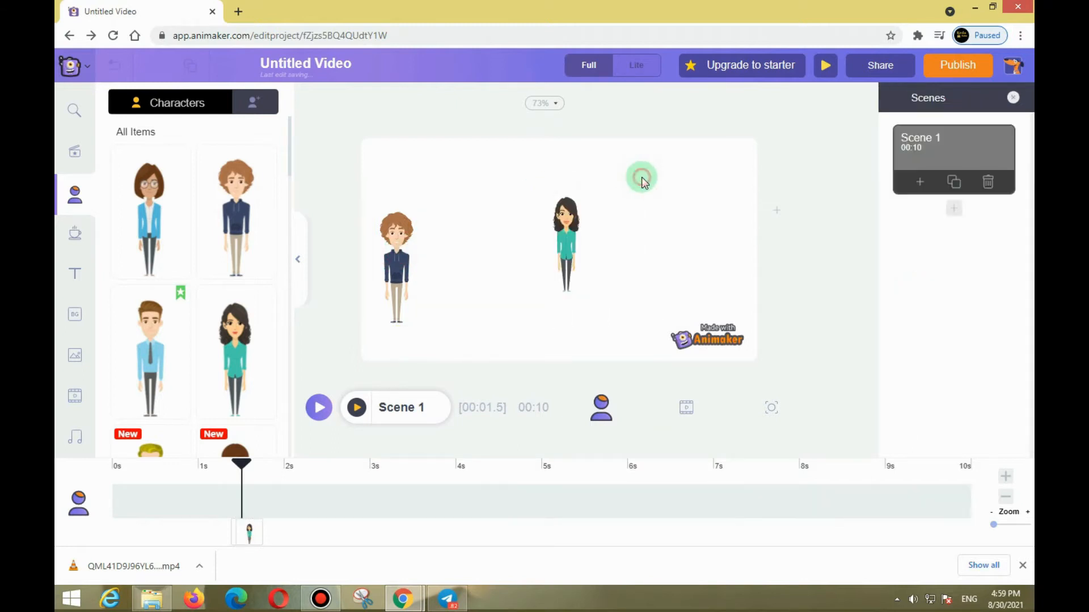
left_click(403, 246)
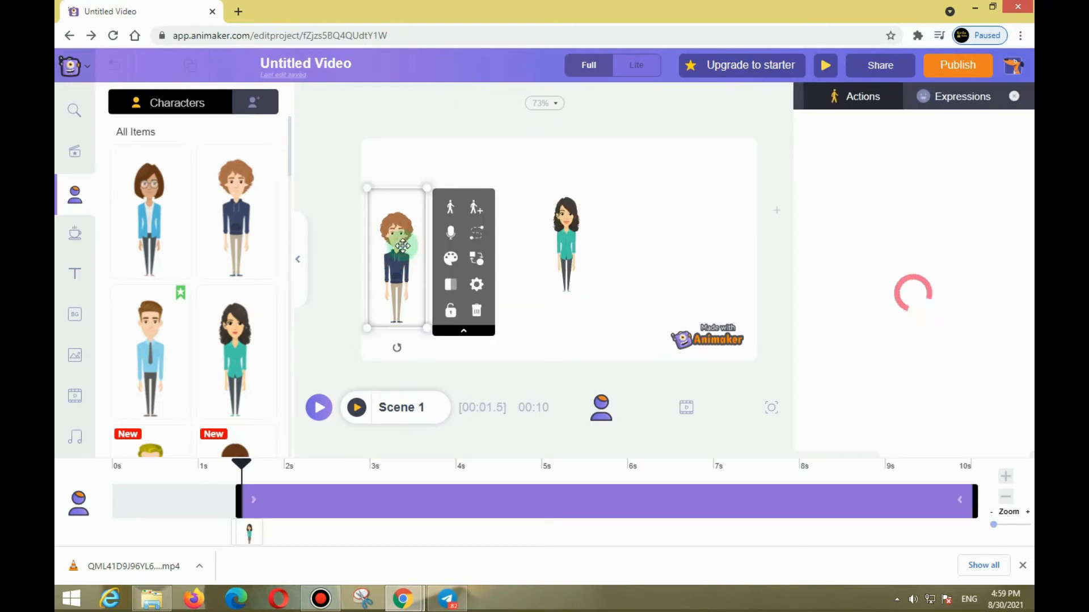
left_click(703, 200)
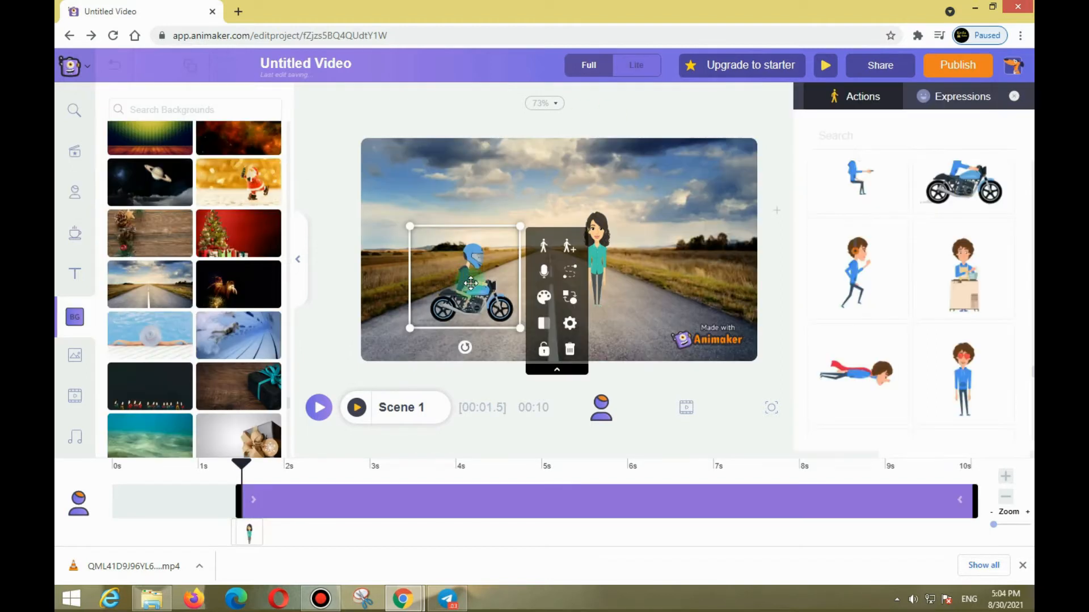
Move the motorcycle rider lower on the road and give it a Smartmove with a smaller, rotated end position at the road's left side.
mouse_move(521, 234)
left_mouse_down()
mouse_move(522, 266)
mouse_move(507, 244)
mouse_move(514, 252)
left_mouse_up()
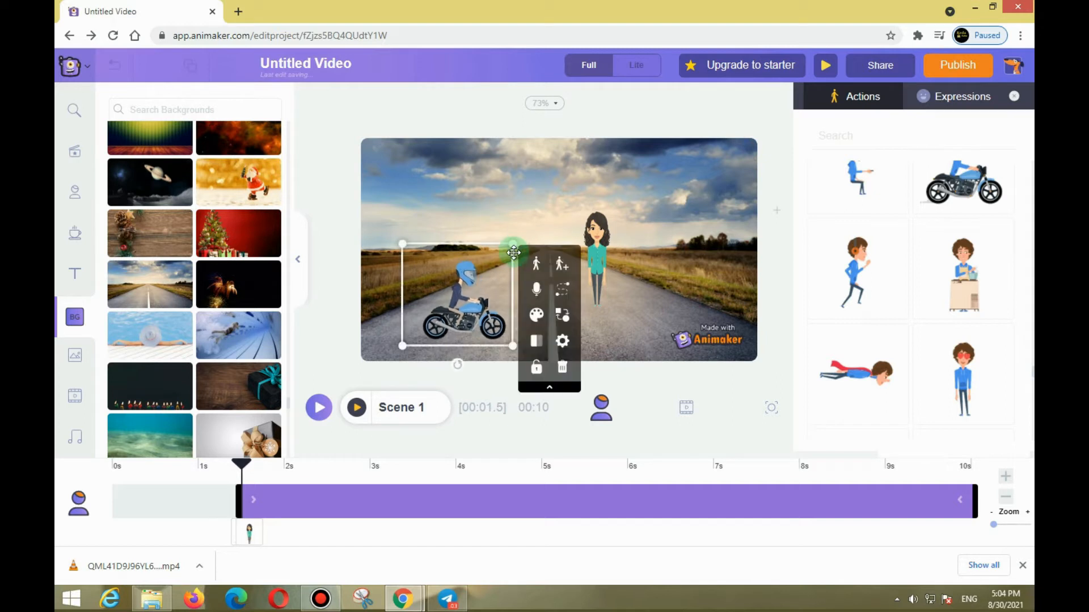
left_click(562, 290)
left_click_drag(705, 244, 465, 281)
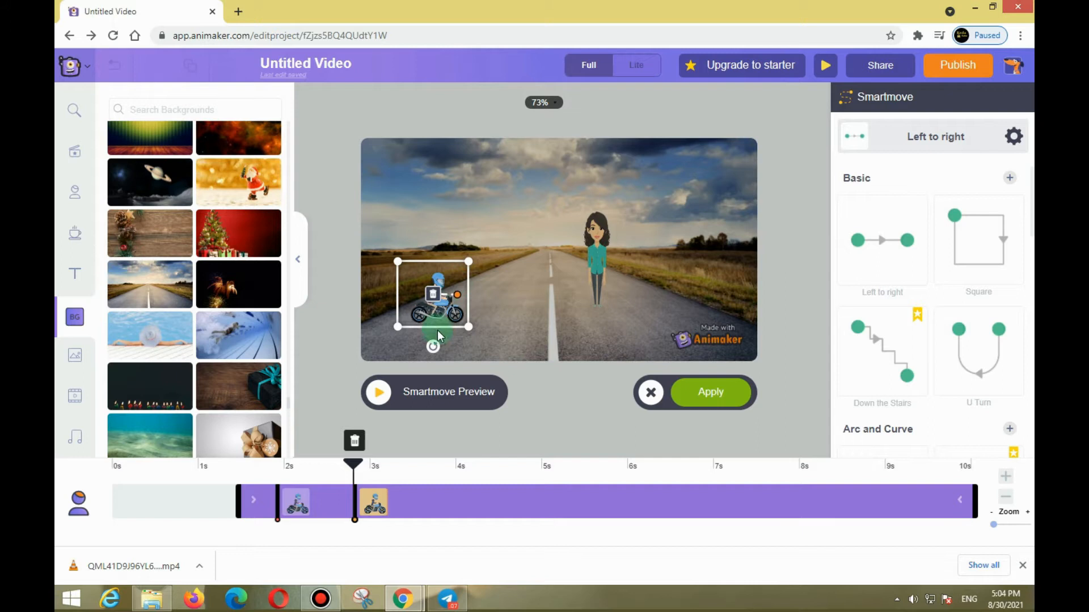
left_click_drag(433, 350, 457, 301)
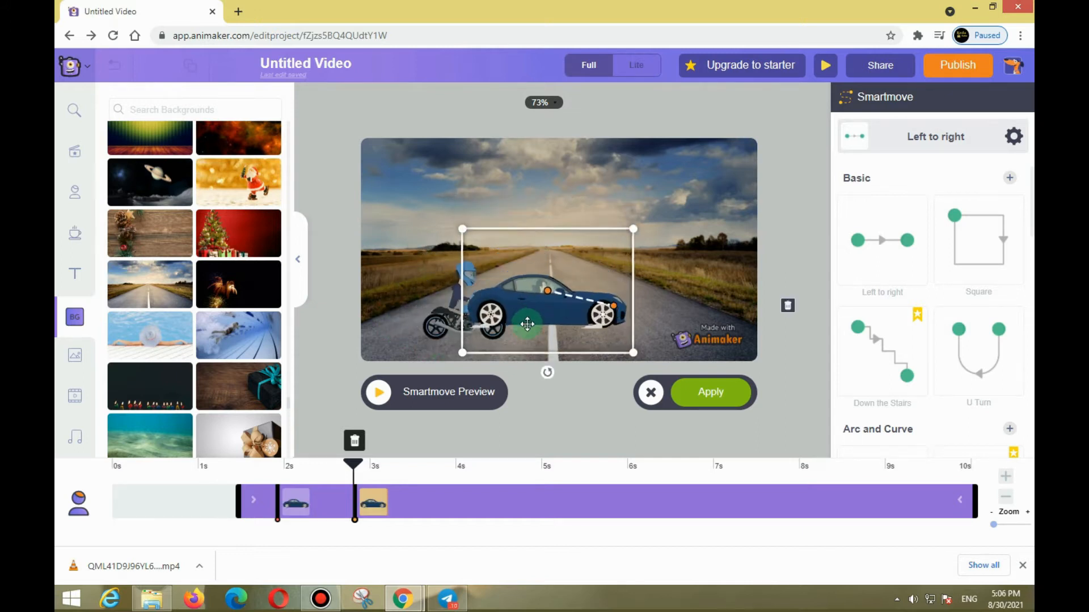
Move the car's Smartmove position to the lower left of the road in front of the motorcycle and apply the movement.
left_click_drag(527, 324, 495, 360)
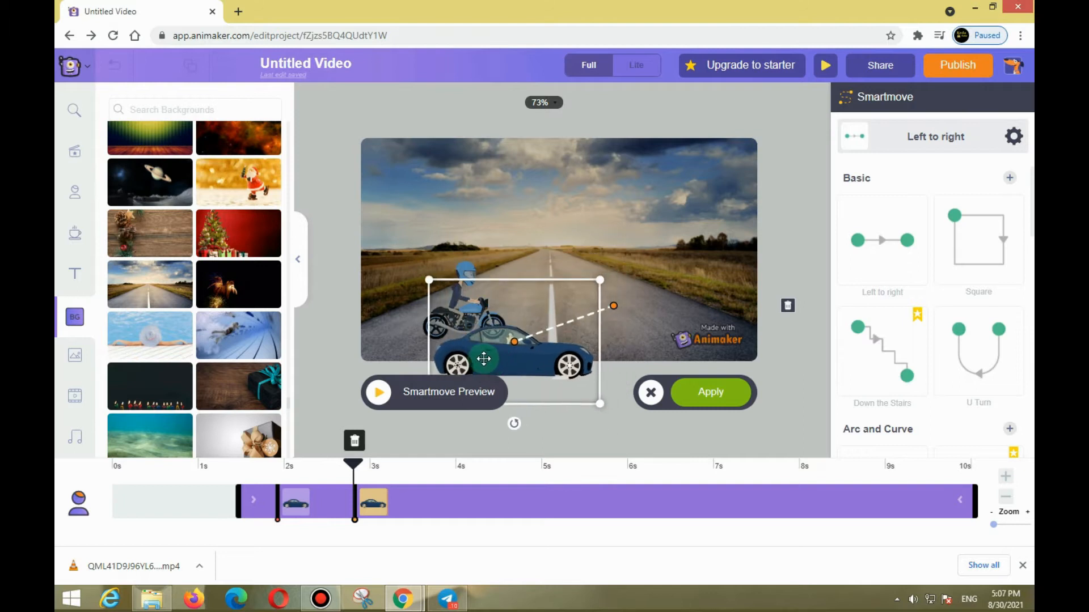
mouse_move(457, 311)
left_mouse_down()
mouse_move(457, 283)
mouse_move(457, 306)
mouse_move(441, 312)
left_mouse_up()
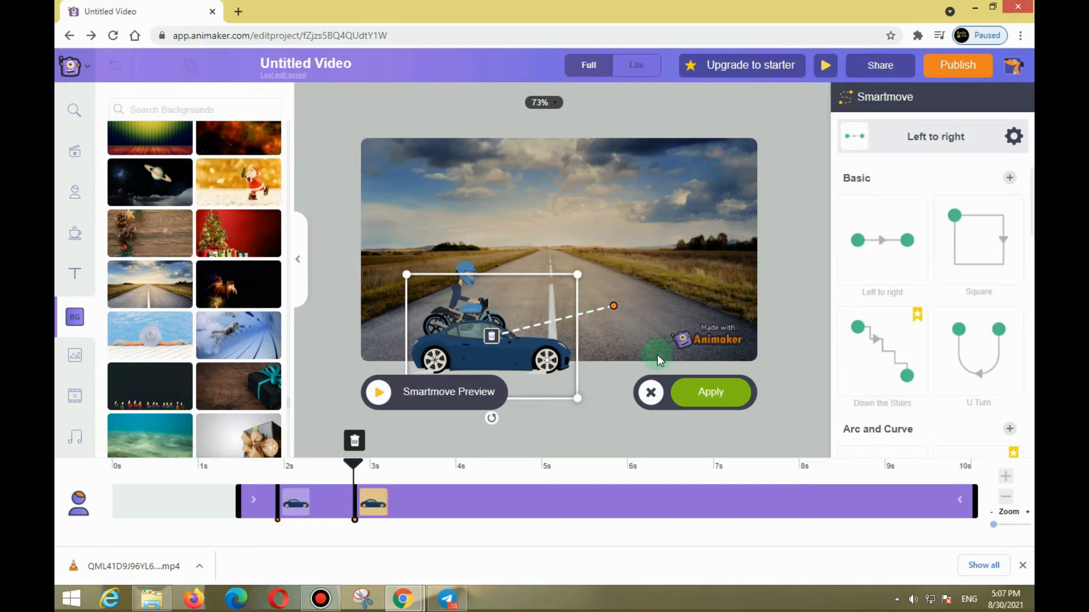
left_click(706, 397)
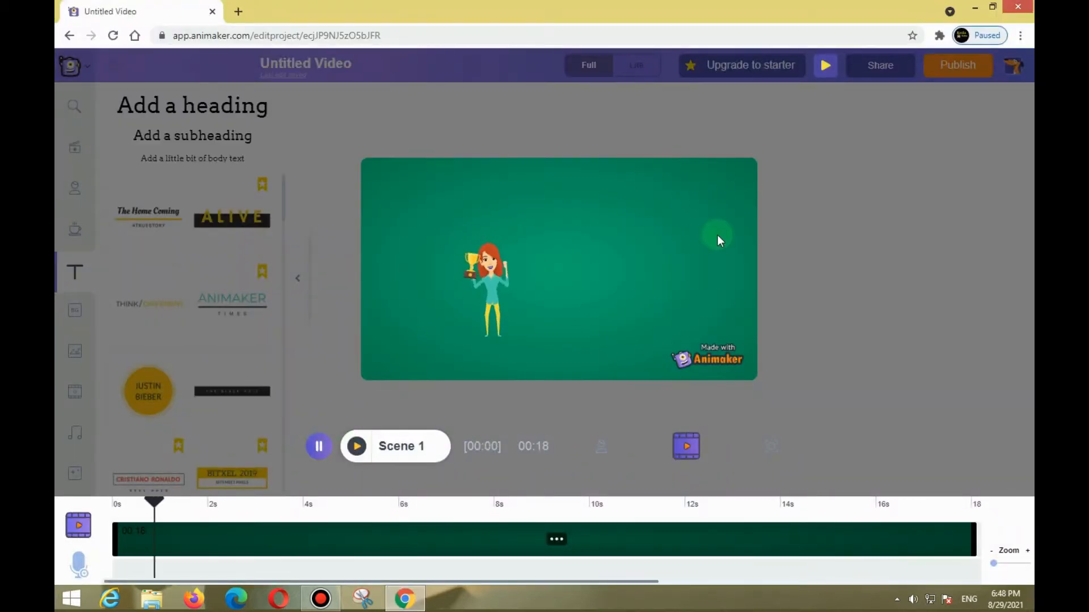
left_click(318, 446)
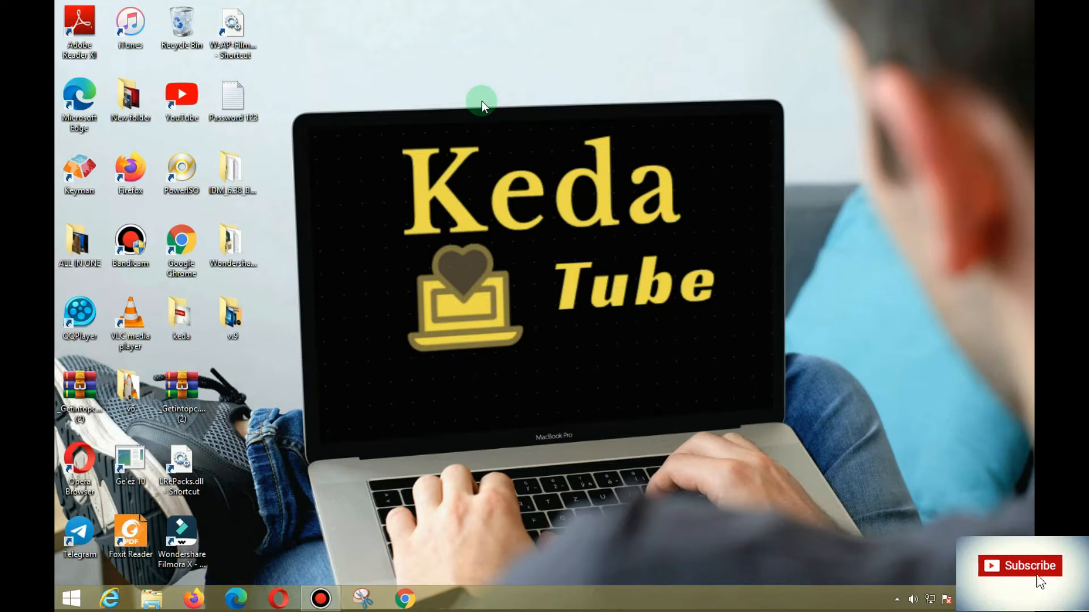
Open Google Chrome and search the web for "animaker".
left_click(413, 602)
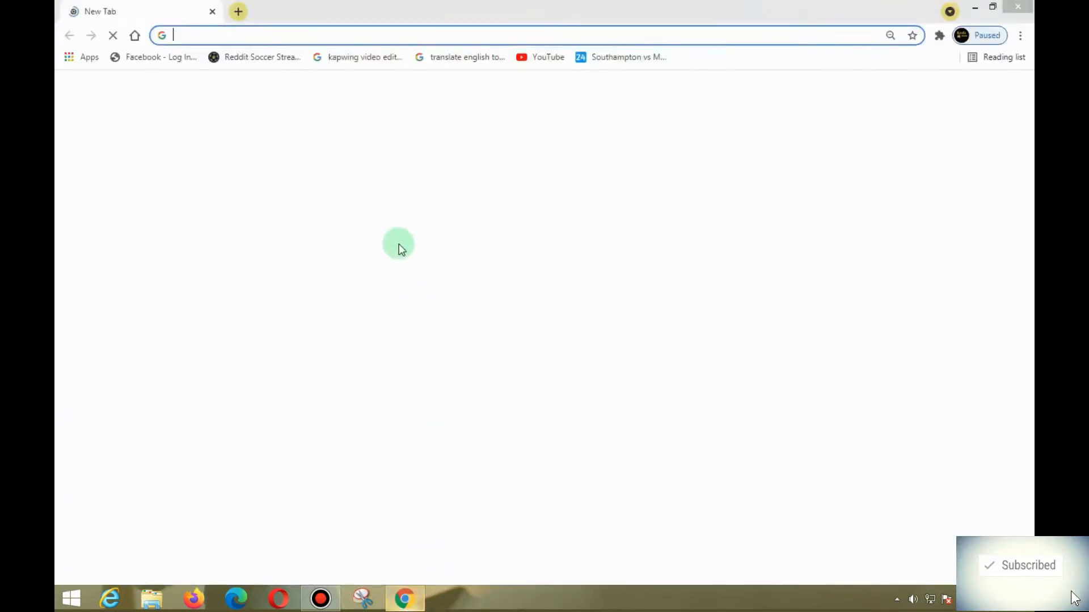
type("anim")
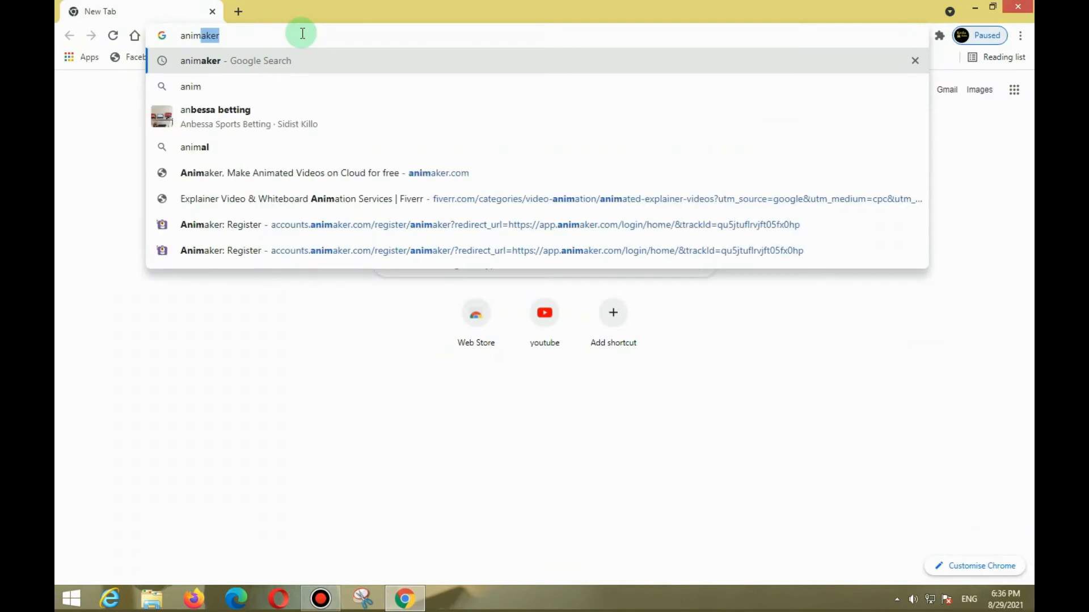
type("aker")
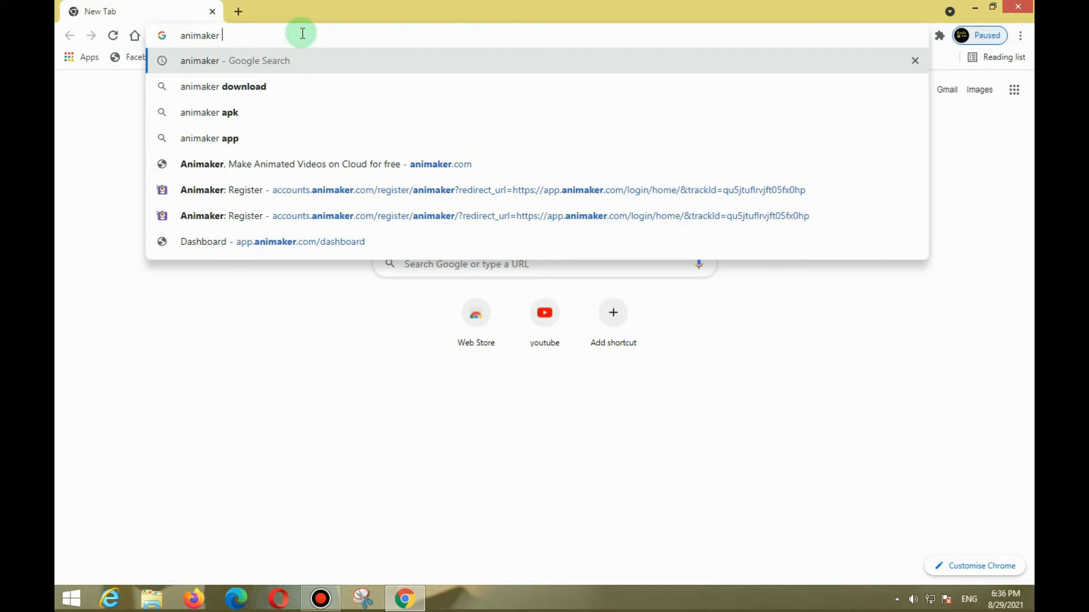
key("Return")
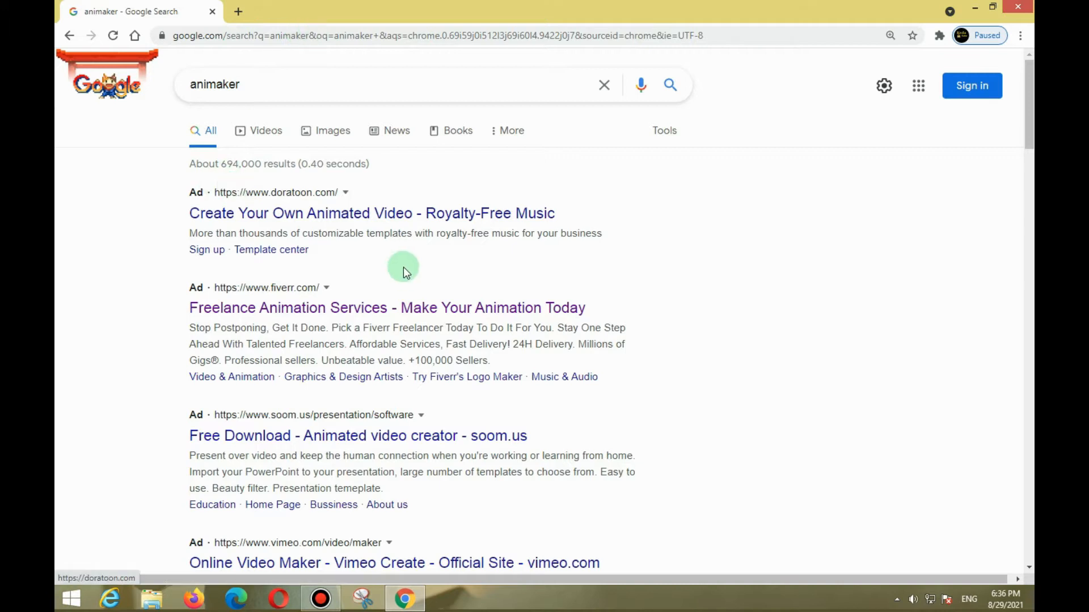
Open the official animaker.com site from the search results and look over its home page.
scroll(376, 325, "down", 3)
scroll(375, 335, "down", 2)
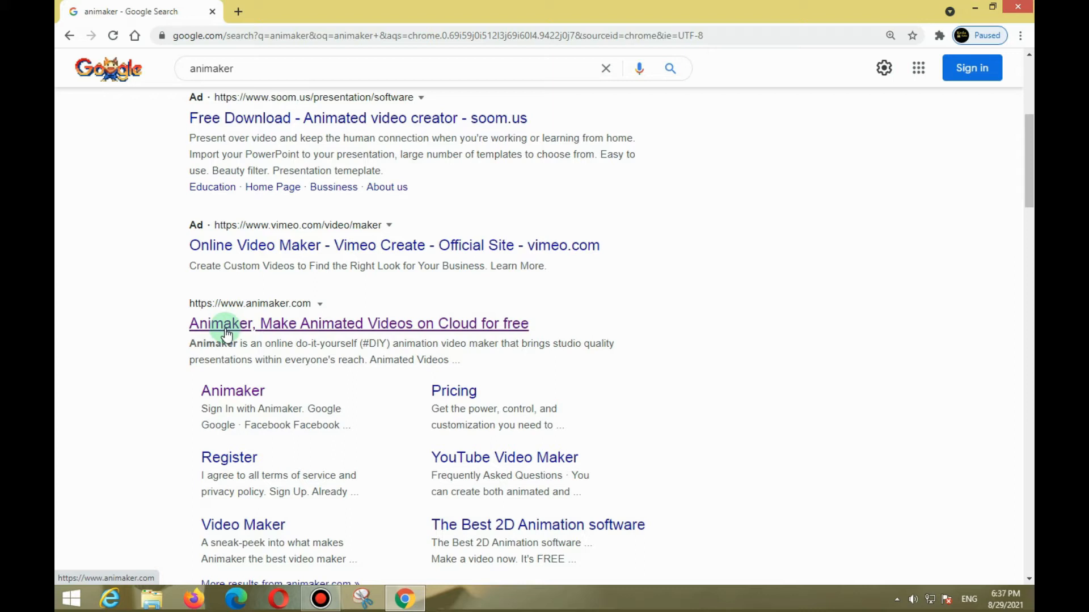
left_click(387, 326)
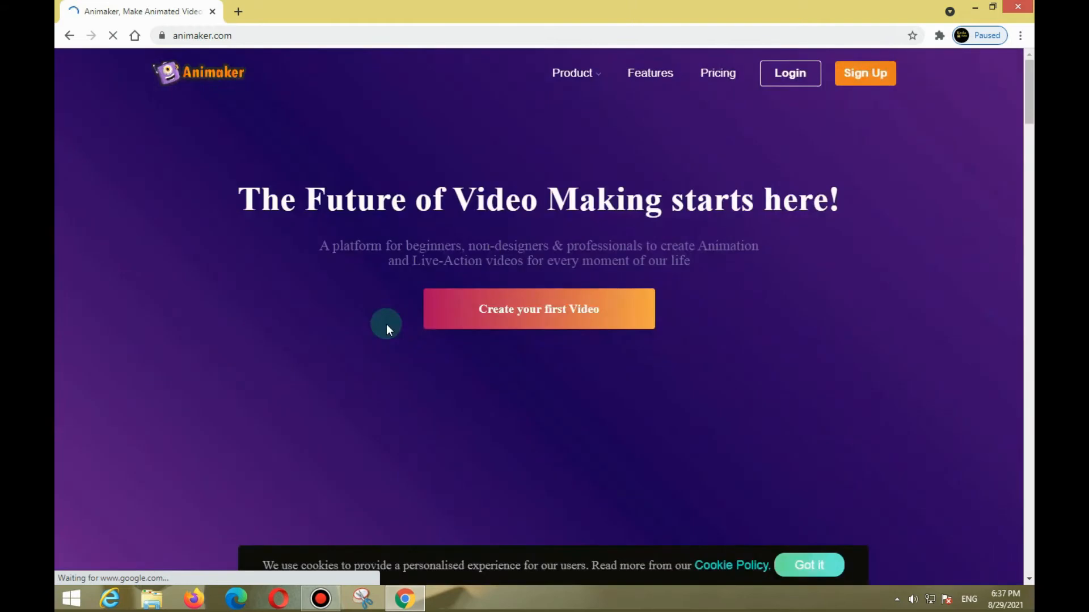
scroll(518, 366, "down", 5)
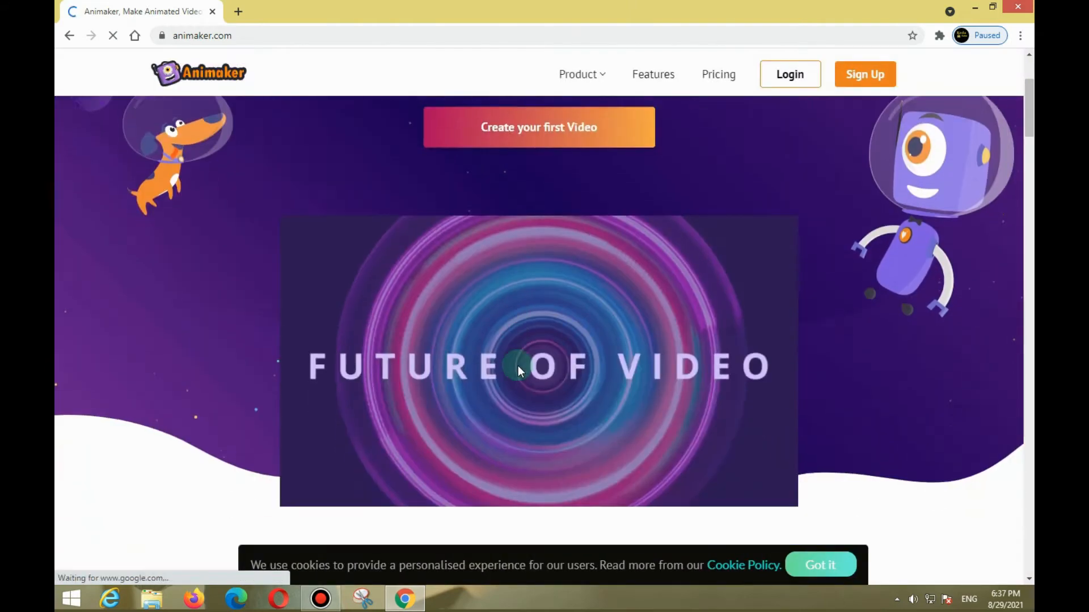
scroll(518, 366, "up", 5)
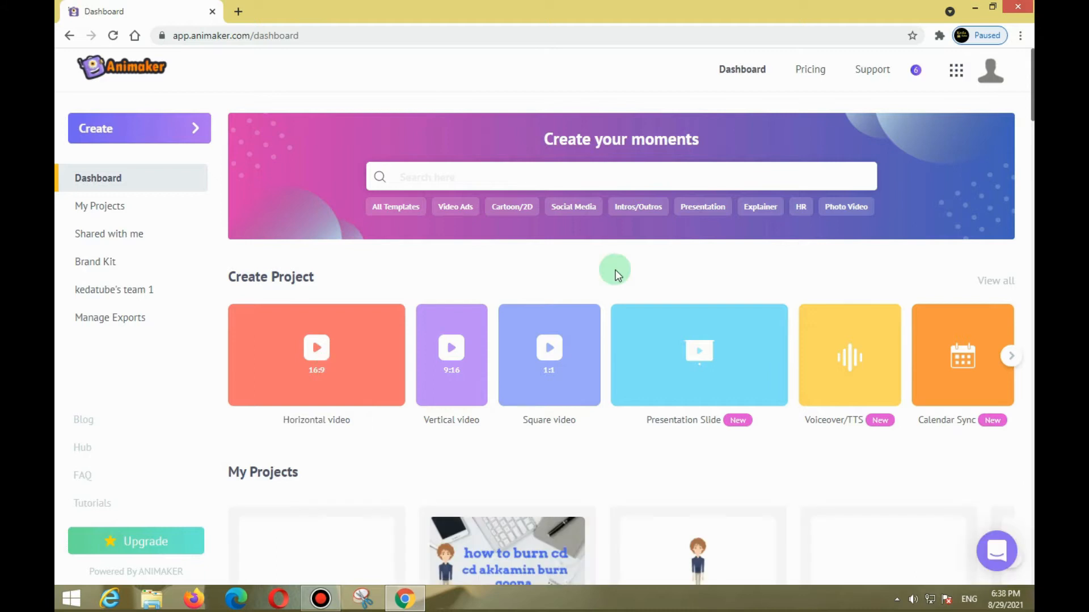
Create a blank 16:9 horizontal video project and select its empty scene.
left_click(300, 372)
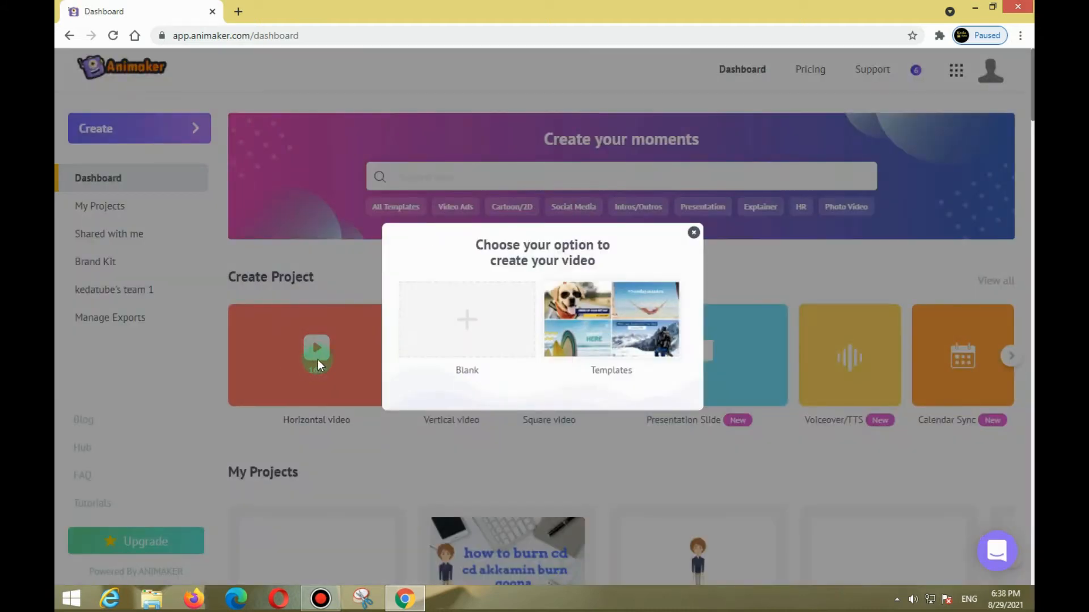
left_click(452, 305)
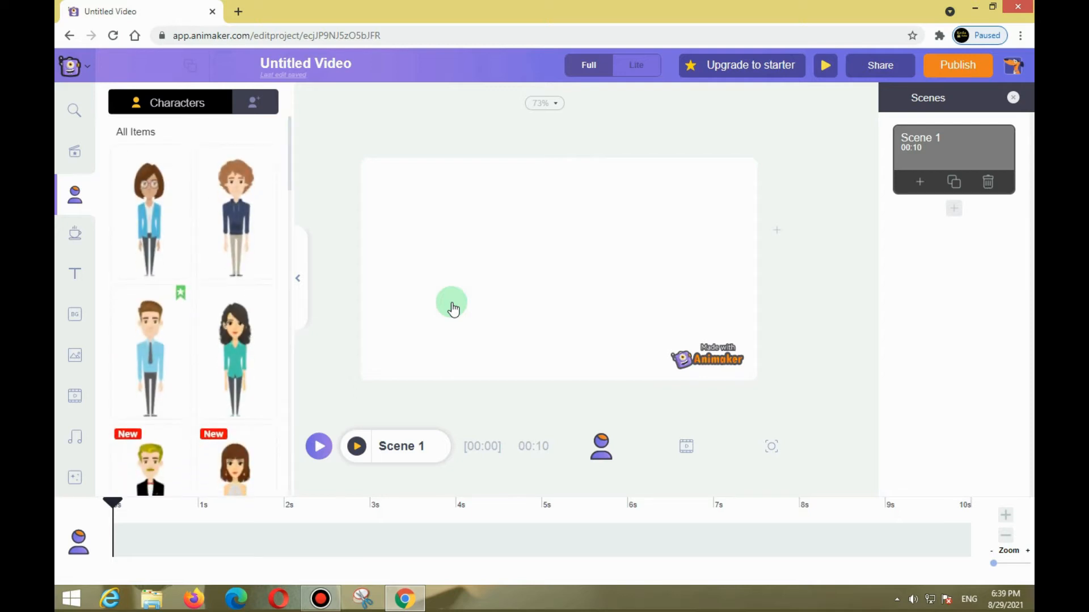
left_click(499, 231)
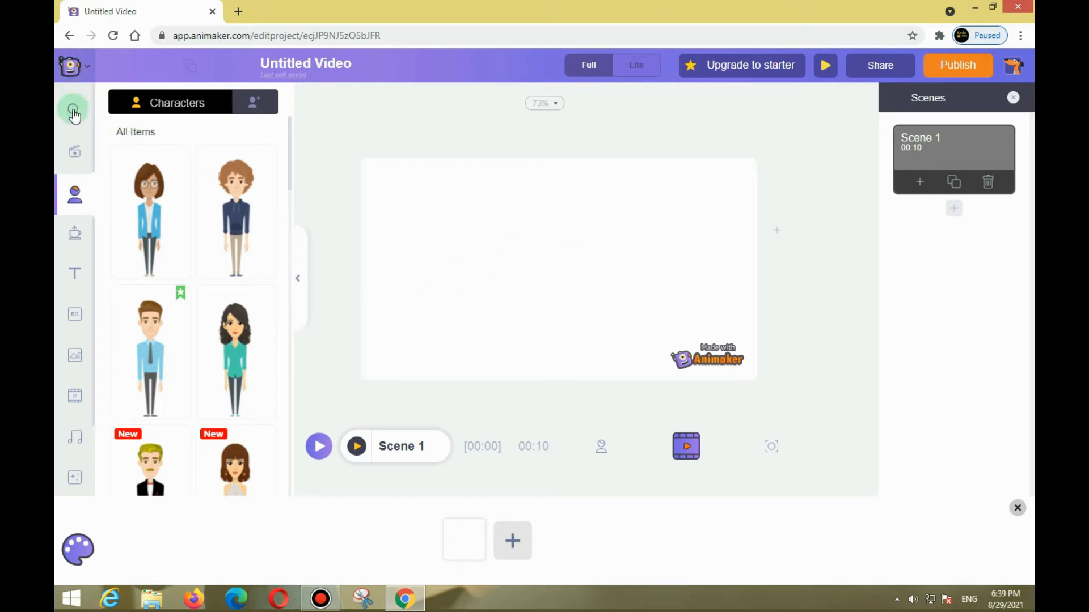
Look through the libraries of templates, characters, properties and text styles.
left_click(75, 153)
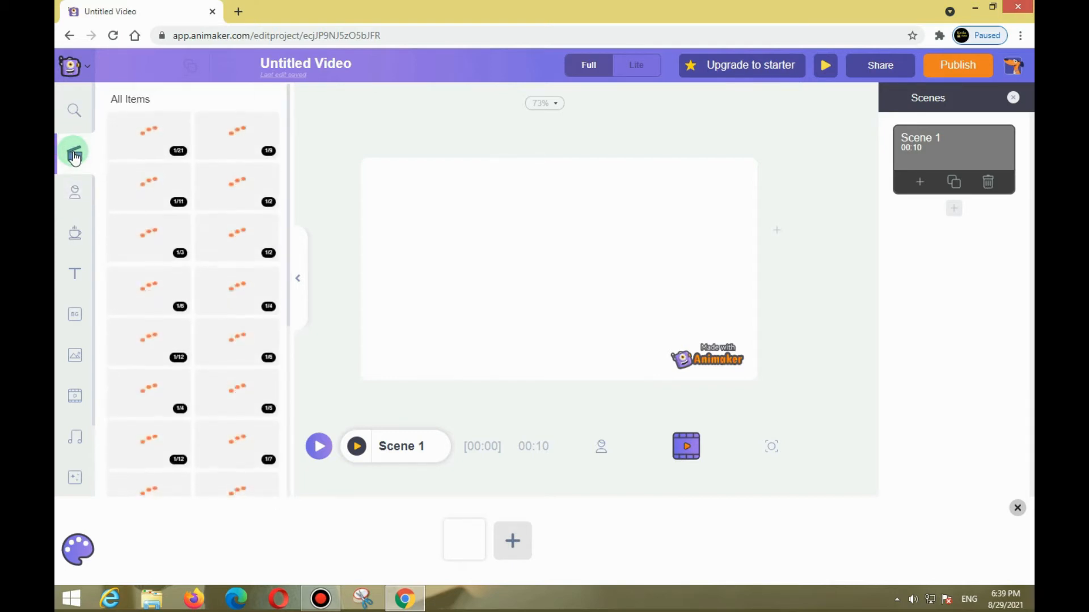
left_click(71, 199)
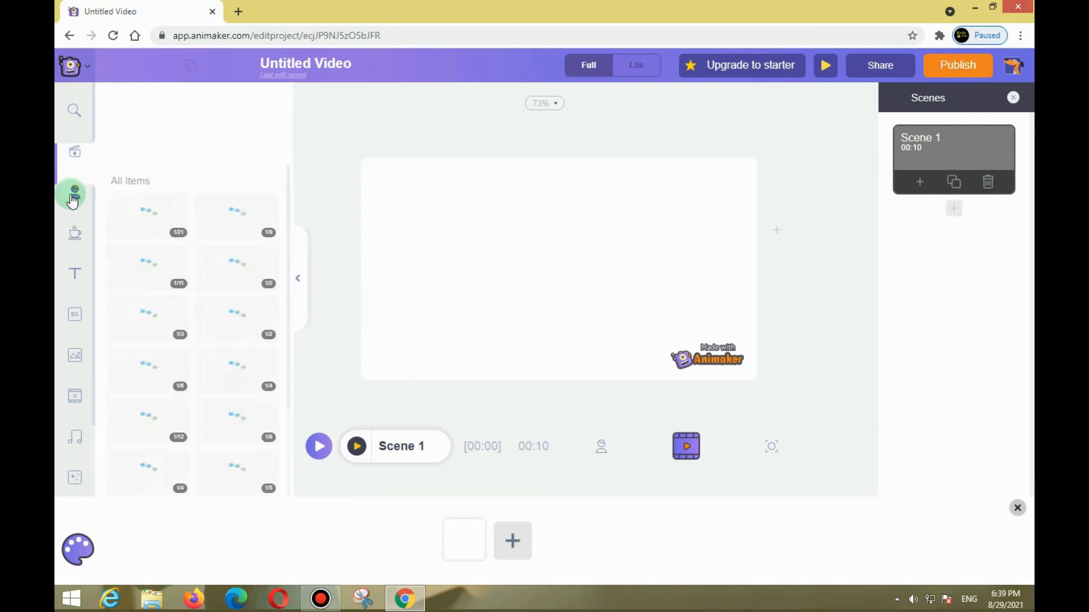
left_click(77, 241)
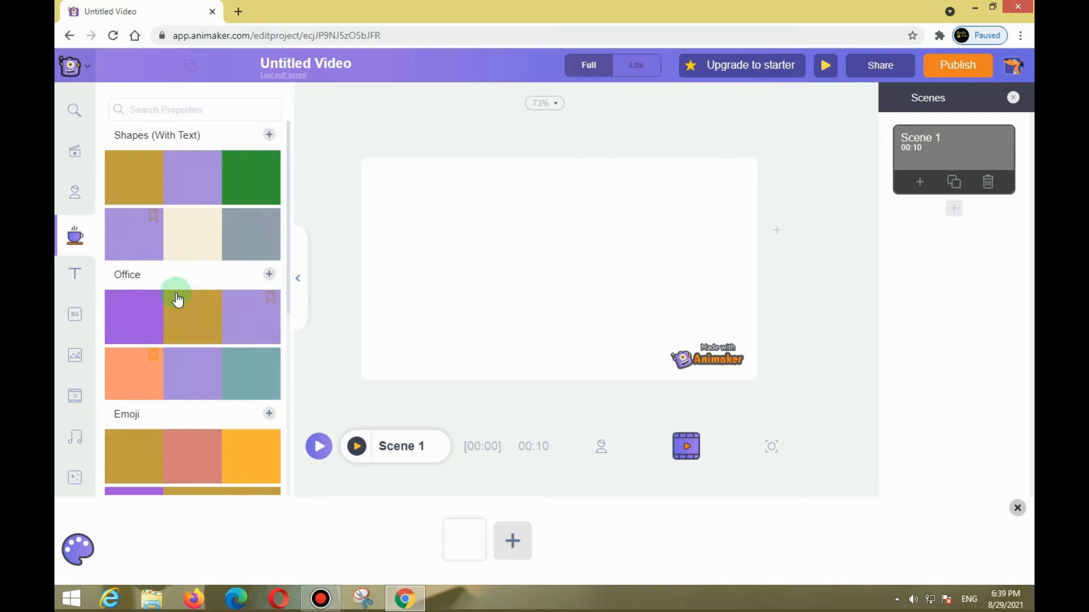
left_click(69, 273)
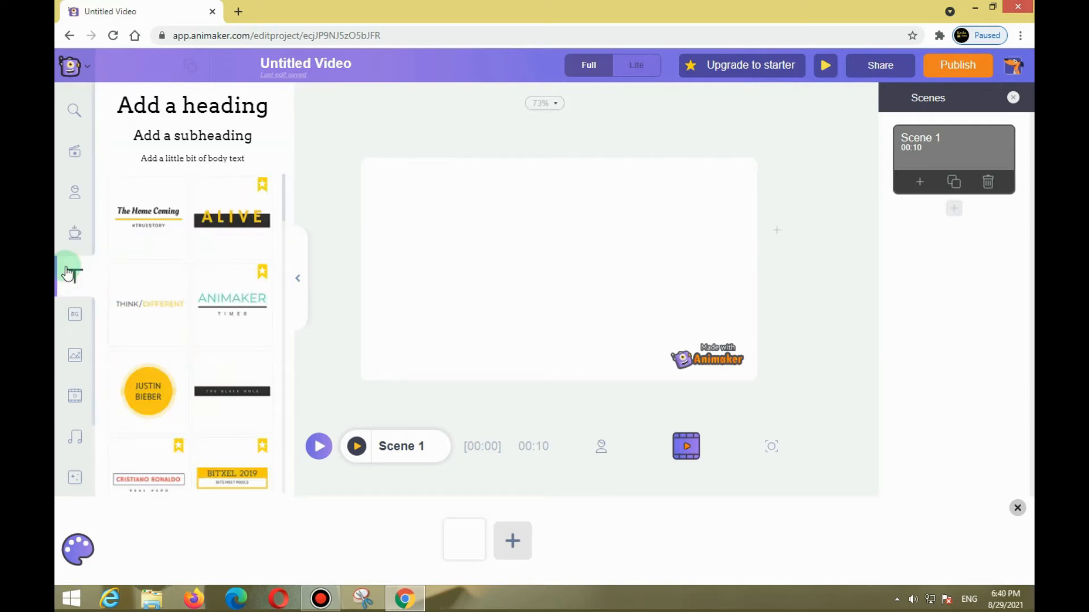
scroll(171, 221, "down", 6)
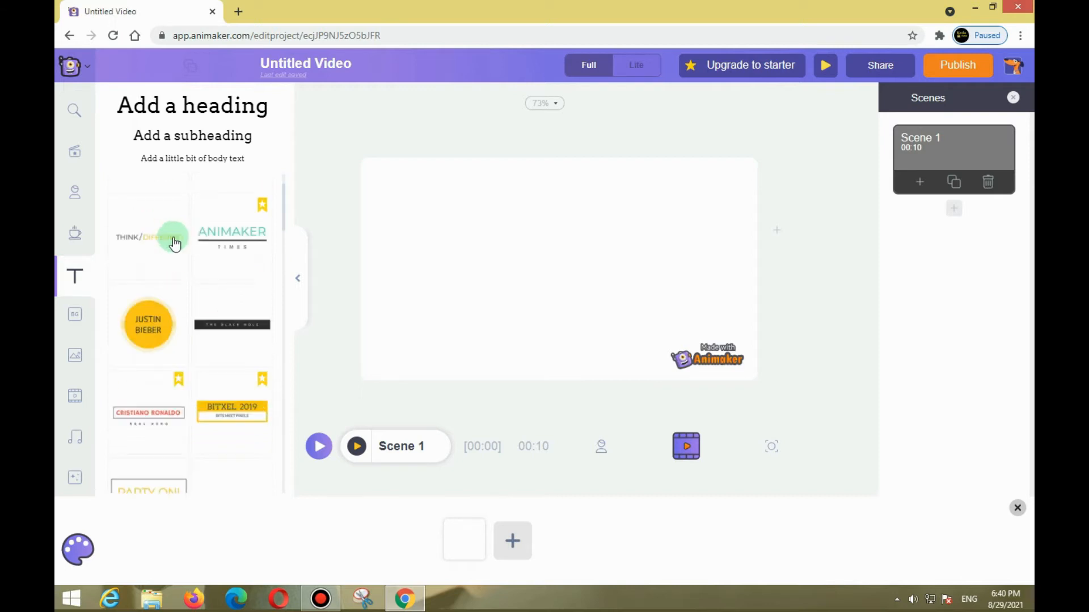
scroll(173, 267, "down", 2)
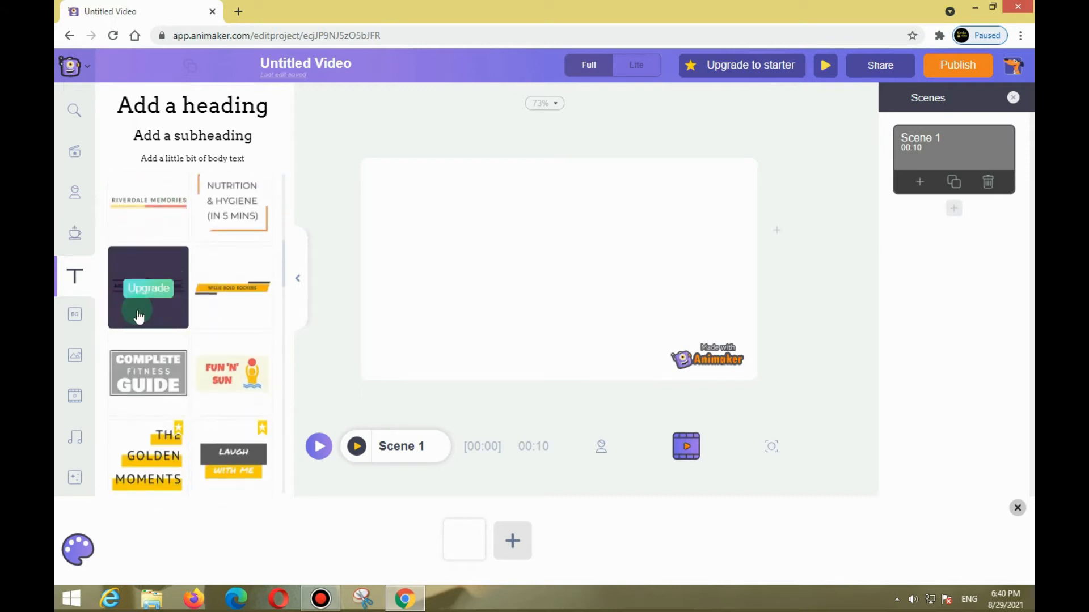
Browse the background categories and the stock image library.
left_click(70, 321)
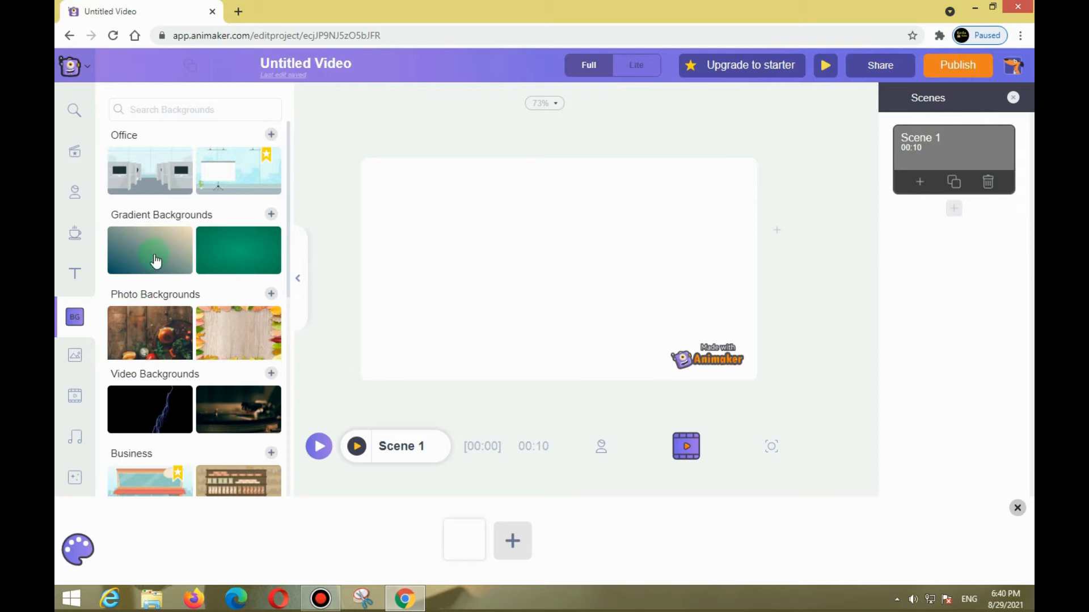
scroll(156, 261, "down", 7)
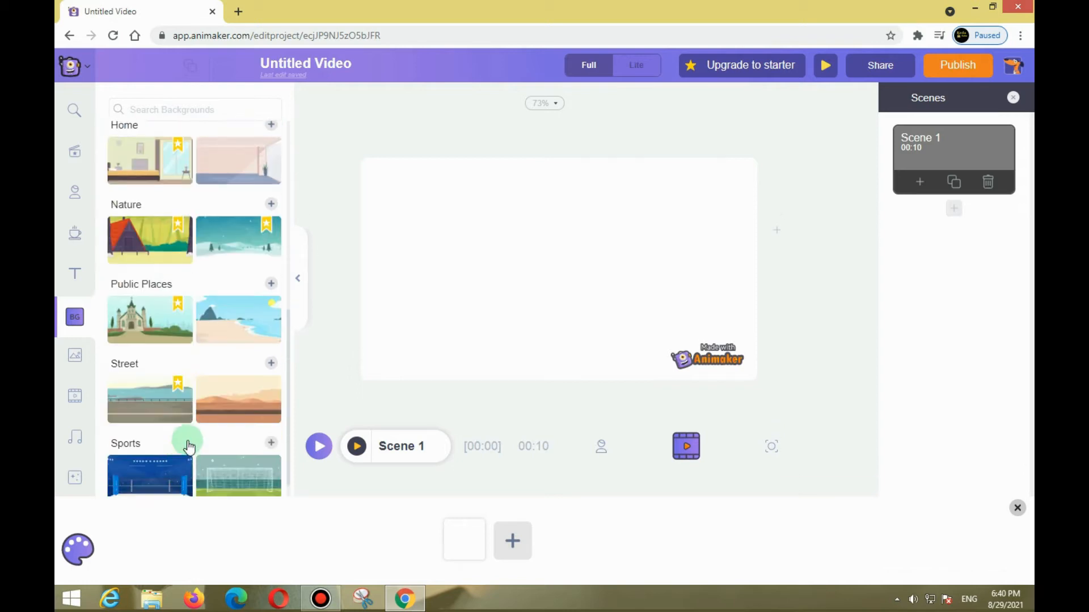
scroll(189, 431, "up", 3)
scroll(193, 400, "up", 3)
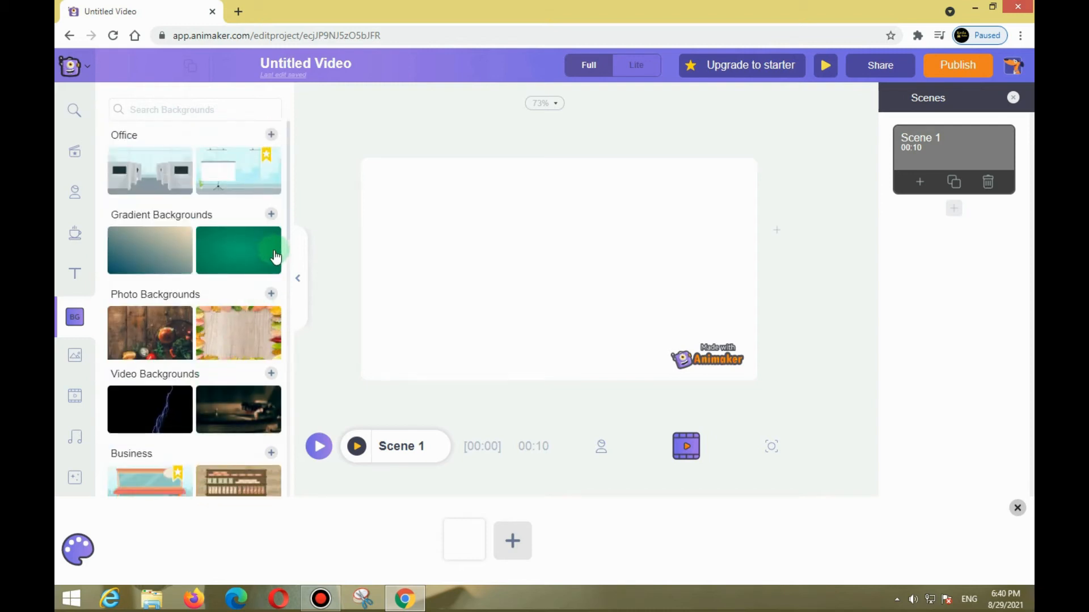
left_click(73, 360)
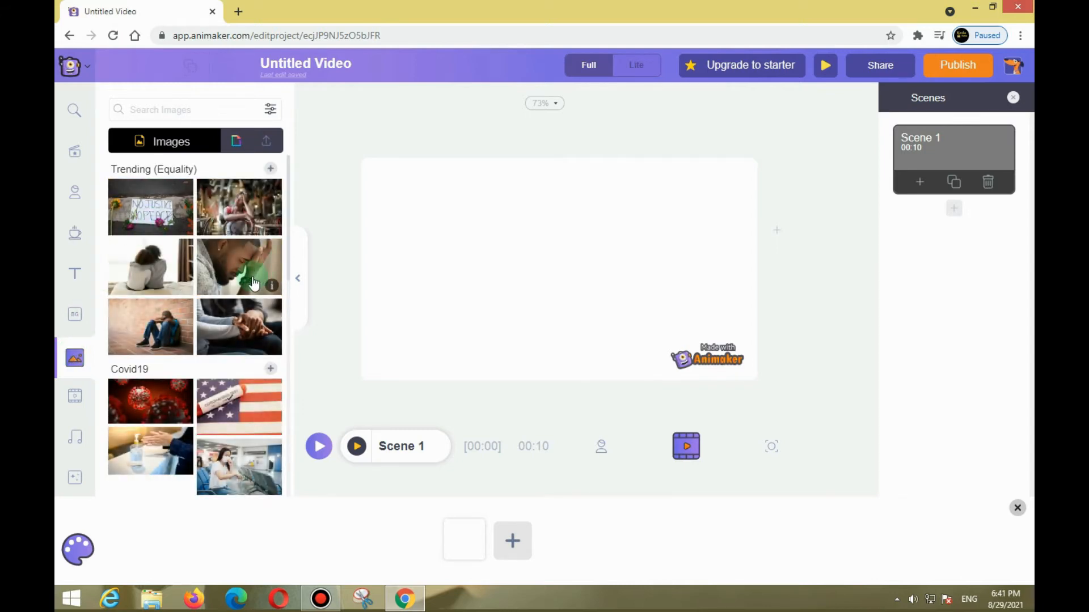
scroll(253, 284, "down", 5)
scroll(253, 282, "down", 8)
scroll(252, 283, "down", 2)
Browse the stock video, music and effects libraries.
left_click(72, 399)
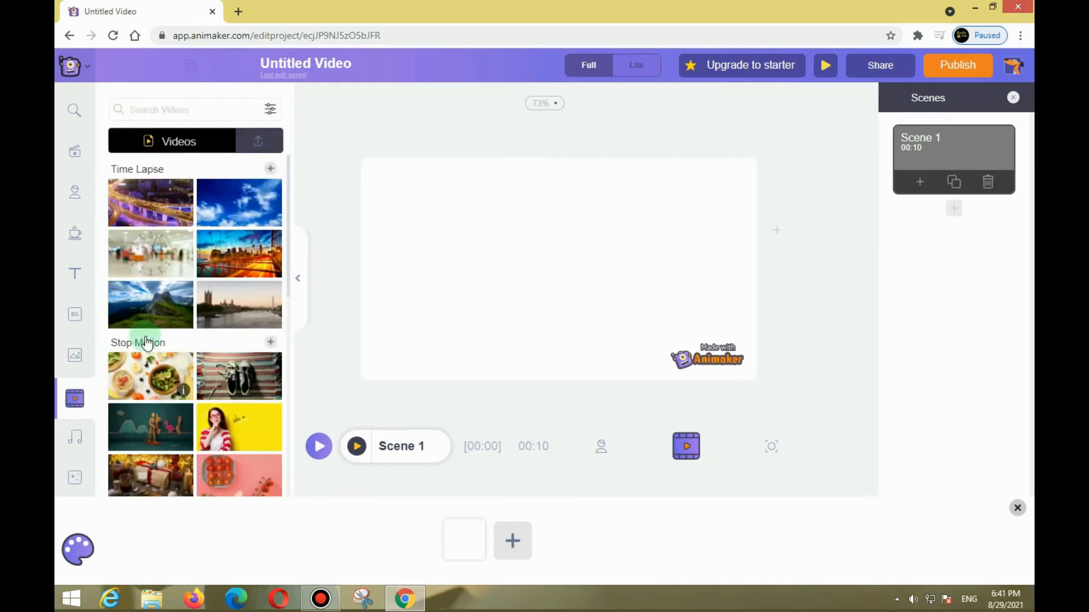
scroll(220, 318, "down", 2)
scroll(221, 334, "down", 6)
left_click(74, 447)
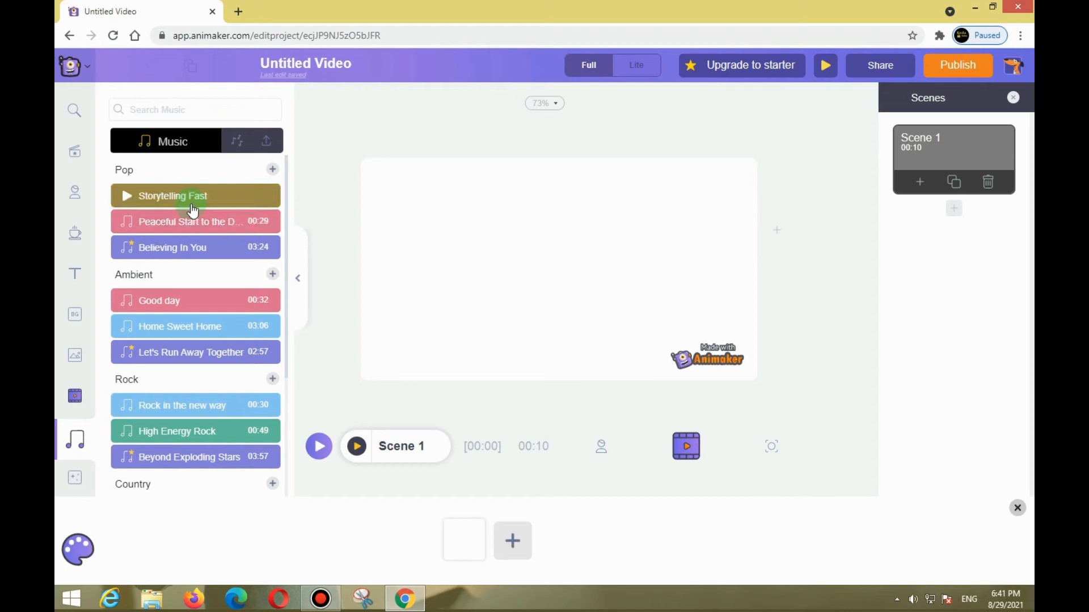
scroll(173, 408, "down", 2)
left_click(74, 476)
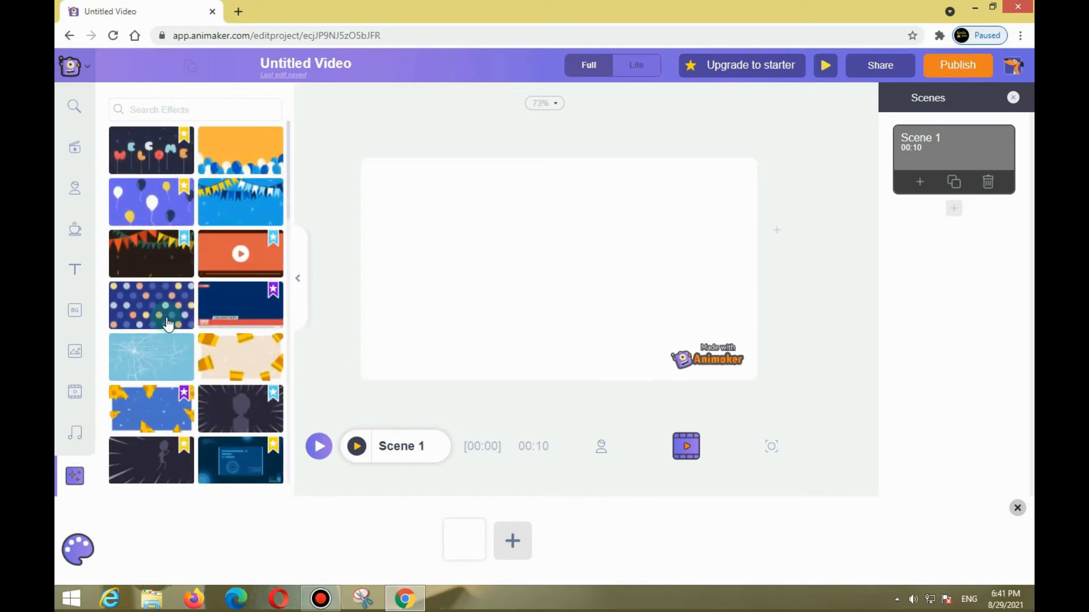
scroll(199, 281, "down", 10)
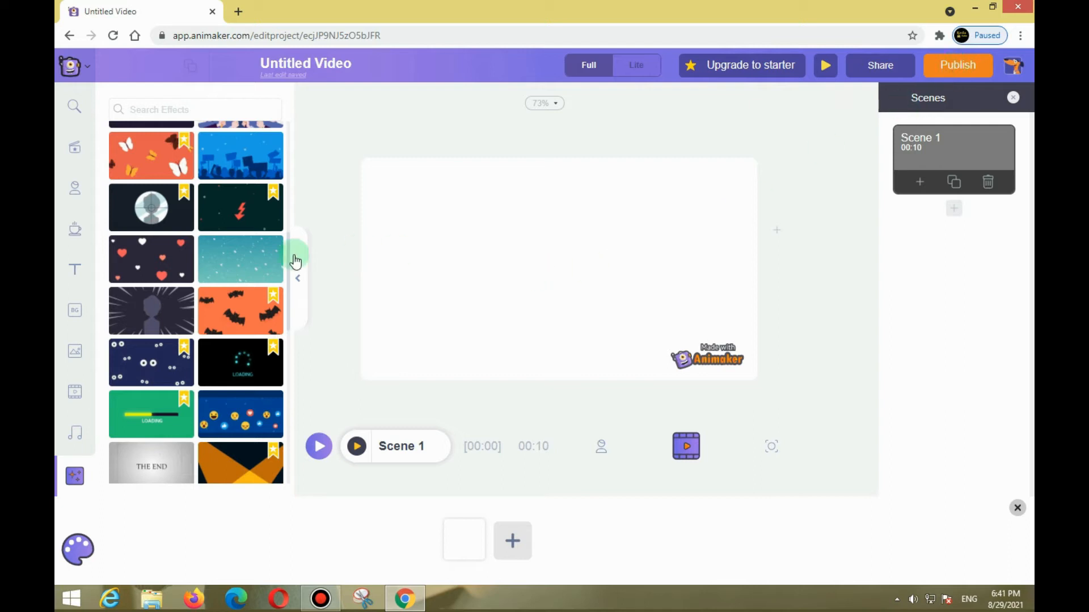
Add the dark-haired woman in the green shirt to the scene and move her slightly left of and above the centre.
left_click(78, 192)
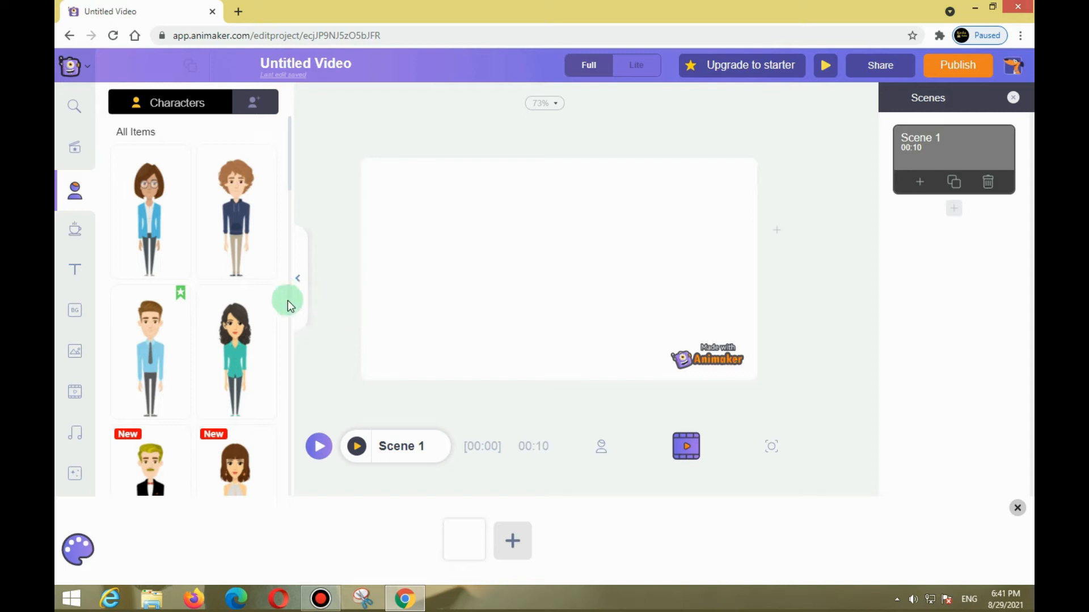
left_click(229, 348)
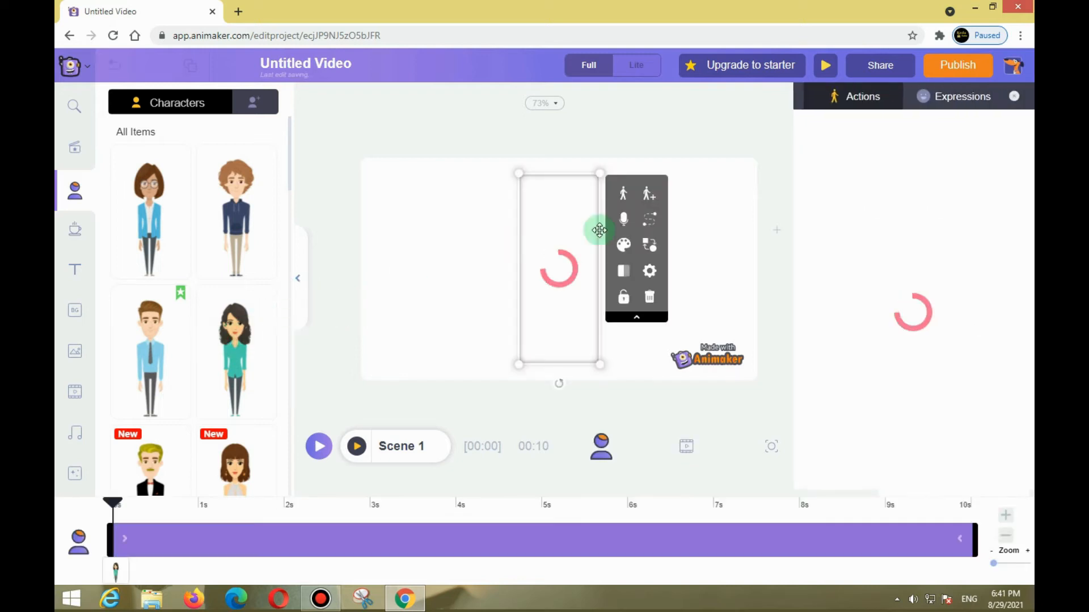
left_click(709, 219)
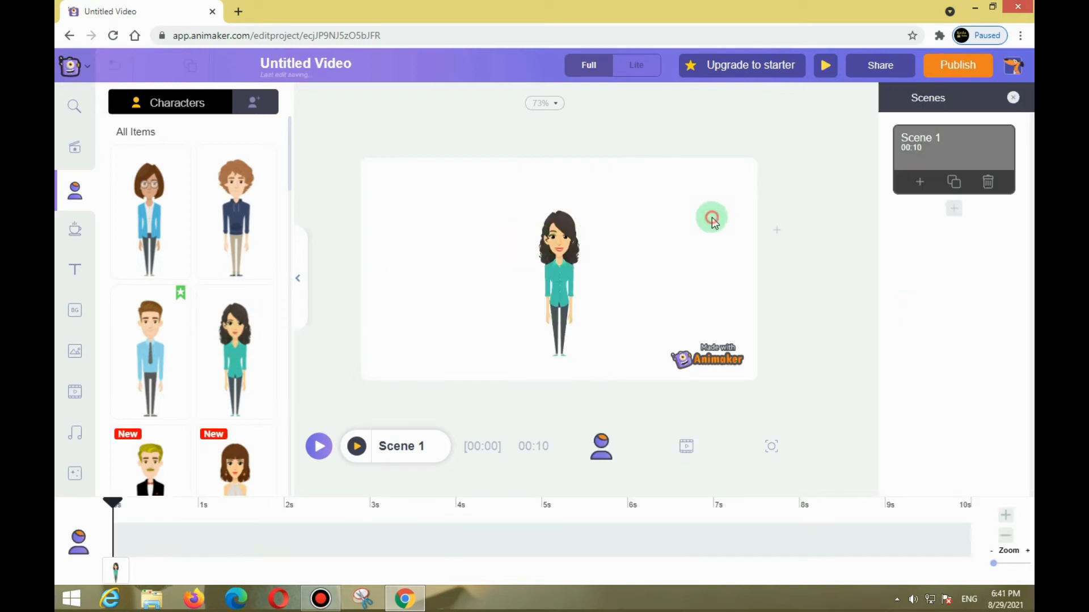
left_click(539, 265)
mouse_move(539, 265)
left_mouse_down()
mouse_move(372, 250)
mouse_move(518, 253)
mouse_move(536, 288)
mouse_move(553, 255)
mouse_move(615, 260)
mouse_move(678, 237)
mouse_move(526, 257)
left_mouse_up()
left_click(601, 291)
left_click(397, 254)
left_click(703, 223)
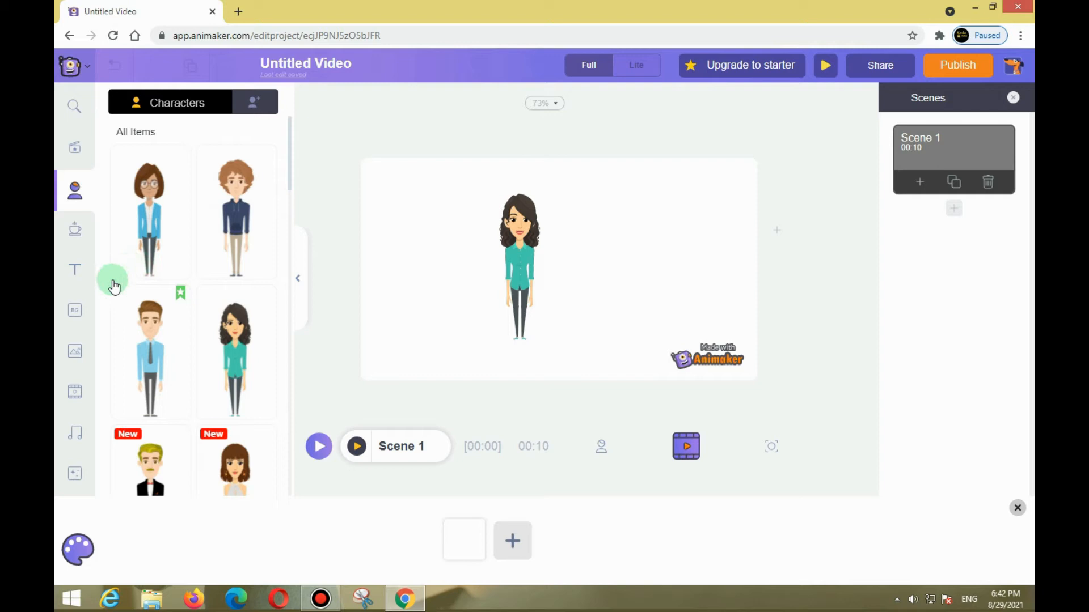
Try the photo and video backgrounds on the scene and settle on the green gradient background.
left_click(70, 317)
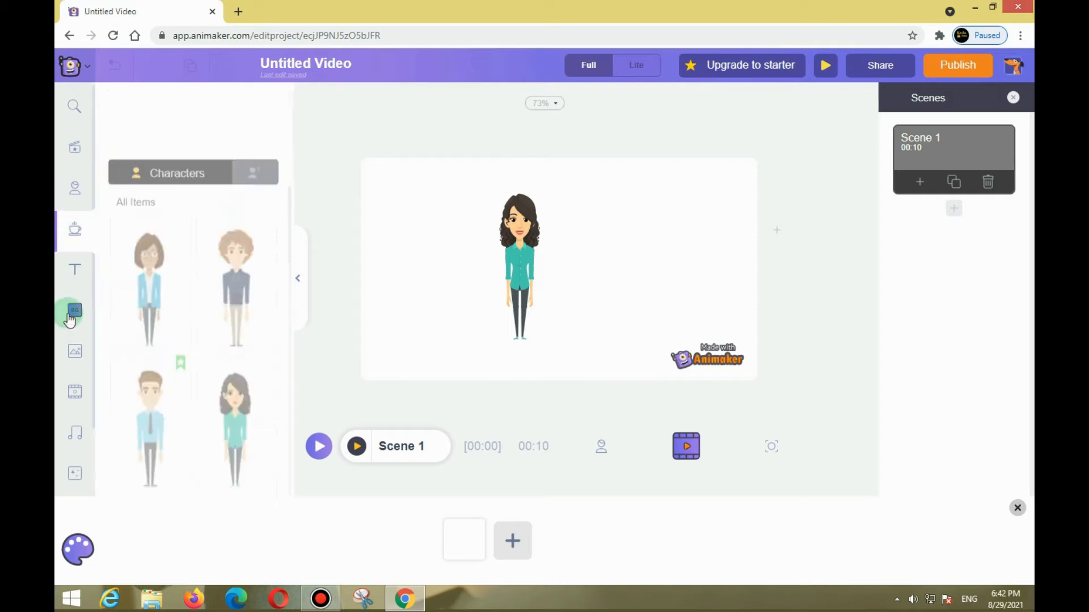
left_click(224, 253)
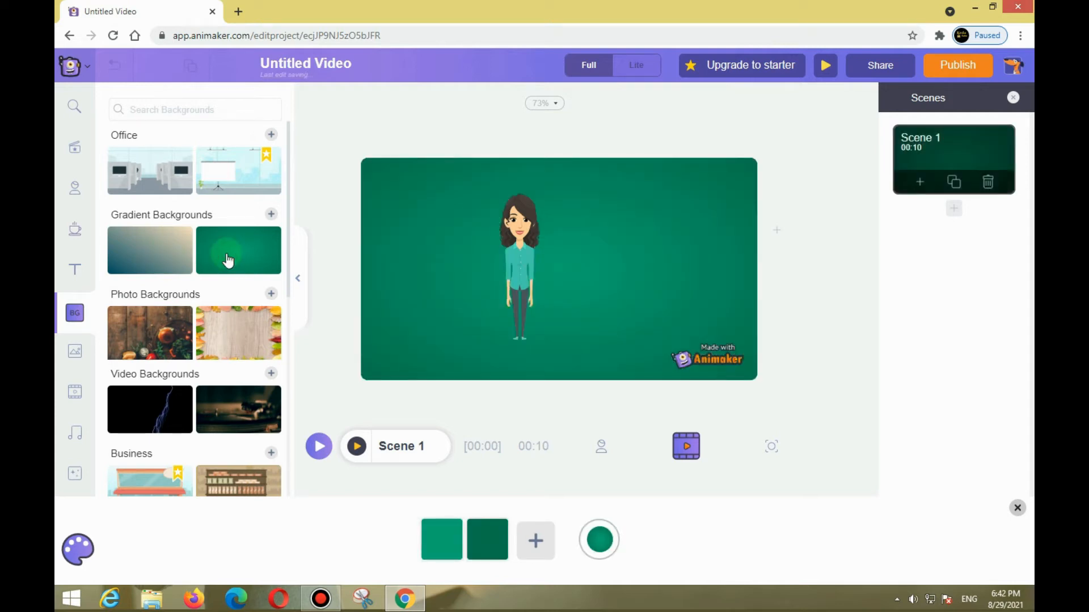
scroll(228, 261, "down", 1)
left_click(221, 286)
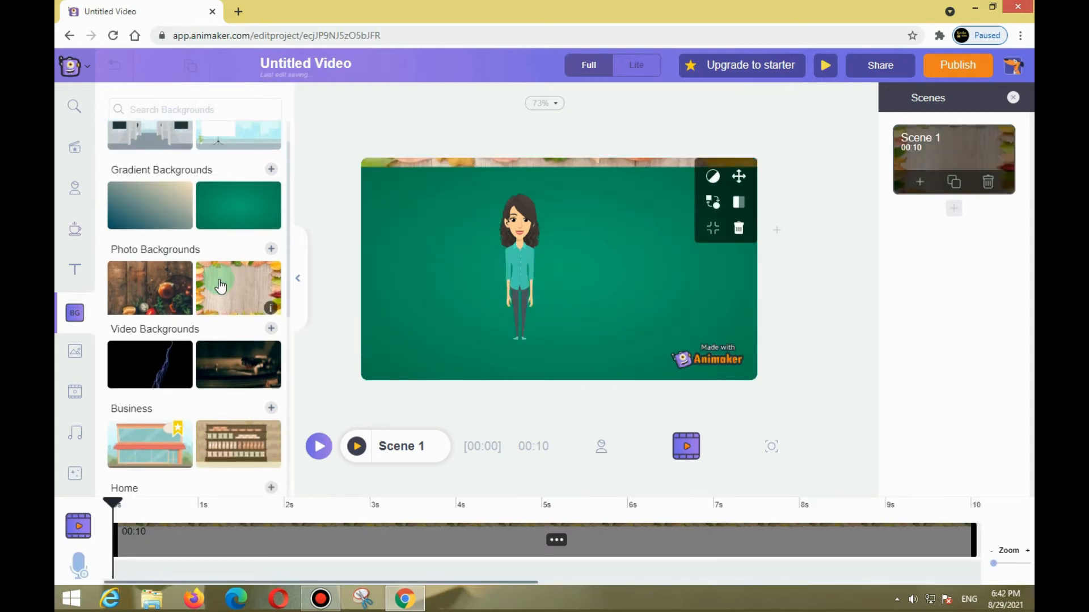
scroll(221, 285, "down", 2)
left_click(221, 282)
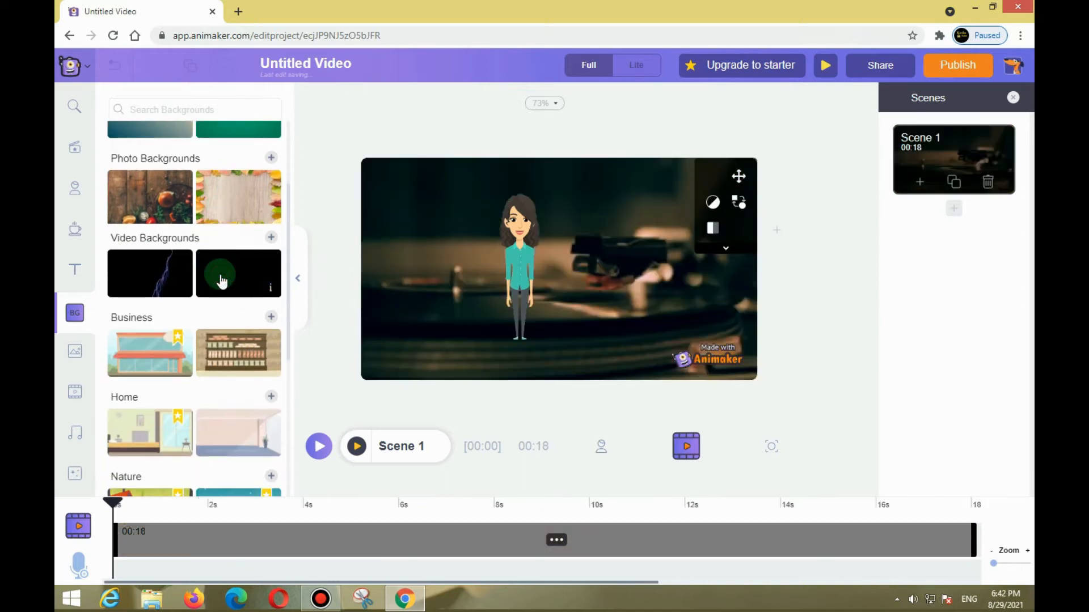
scroll(221, 281, "up", 3)
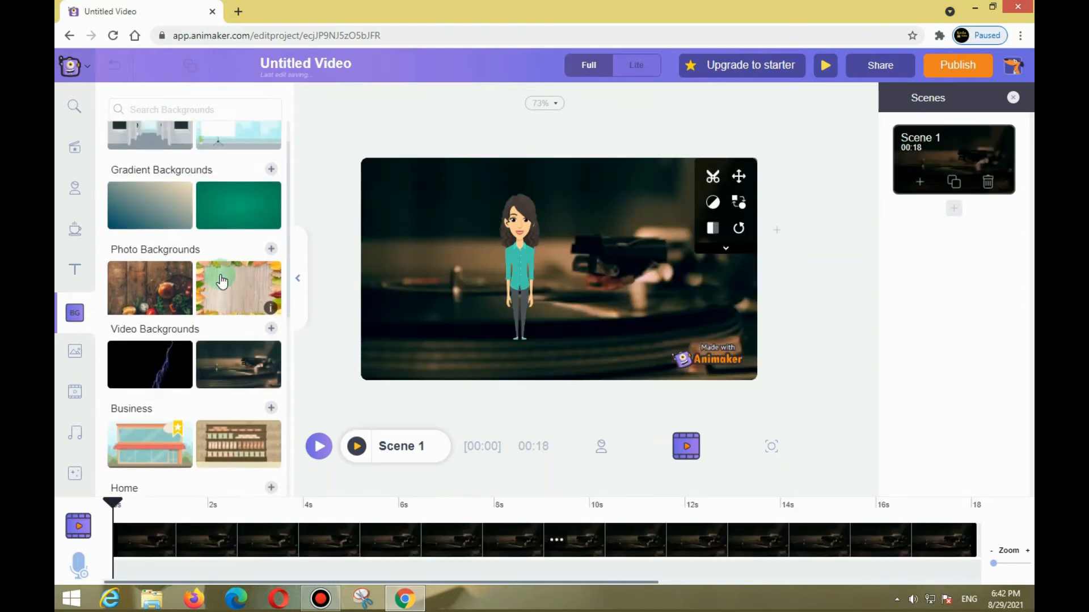
left_click(145, 329)
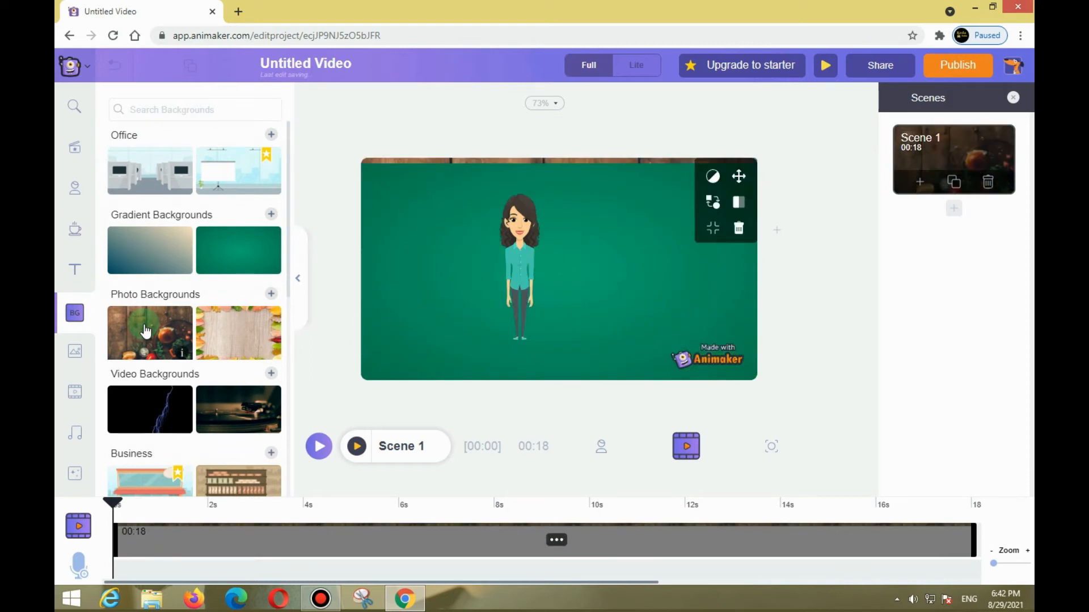
left_click(232, 252)
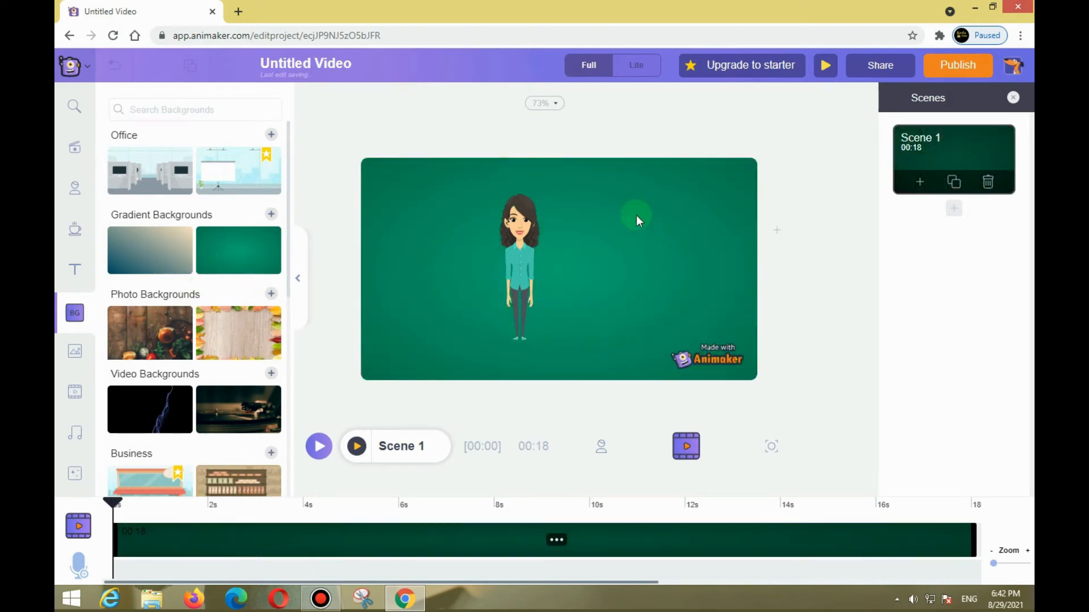
Move the character further left in the scene and scale her down slightly.
left_click(502, 250)
left_click_drag(491, 256, 449, 280)
left_click_drag(520, 371, 511, 344)
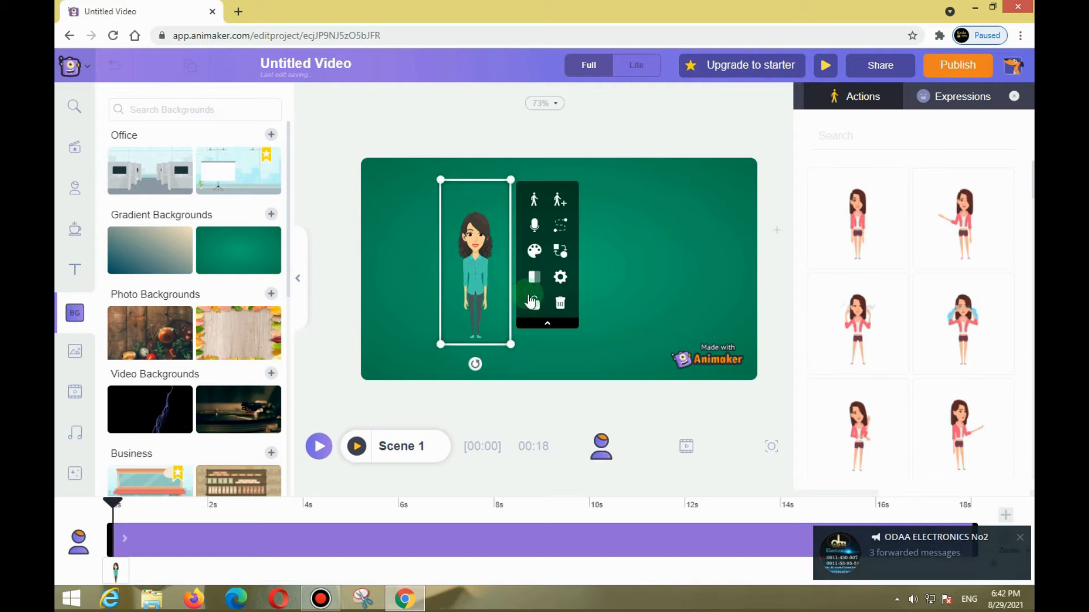
left_click(674, 236)
left_click(498, 250)
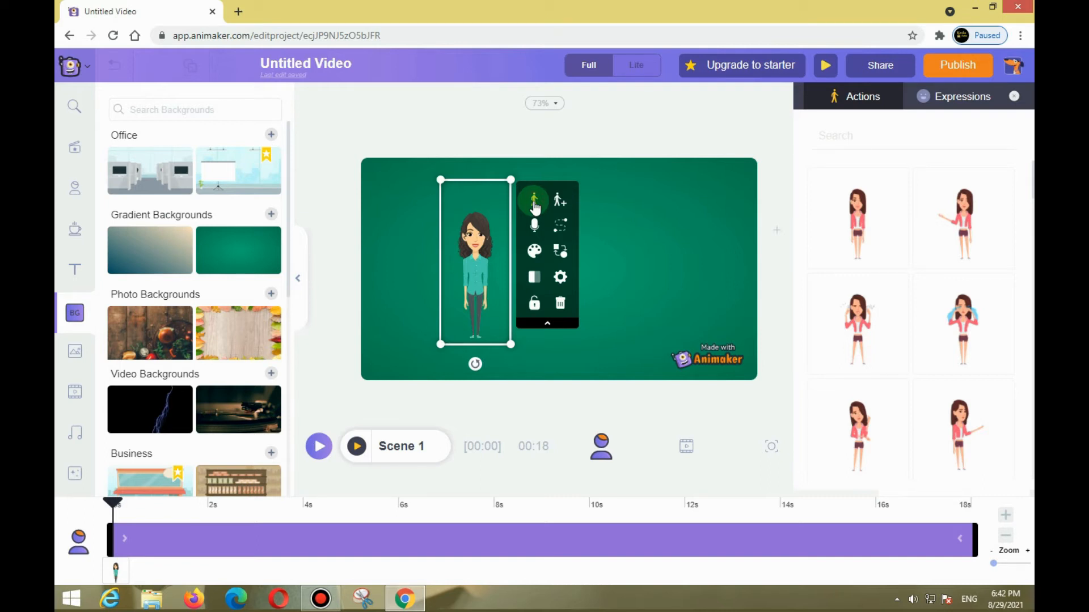
left_click(558, 204)
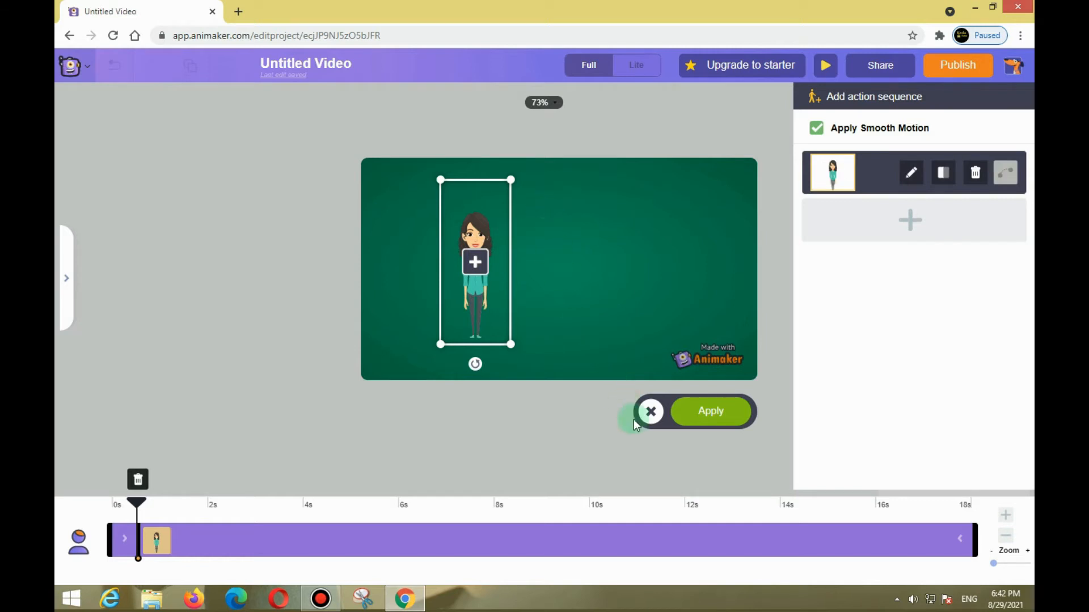
left_click(652, 422)
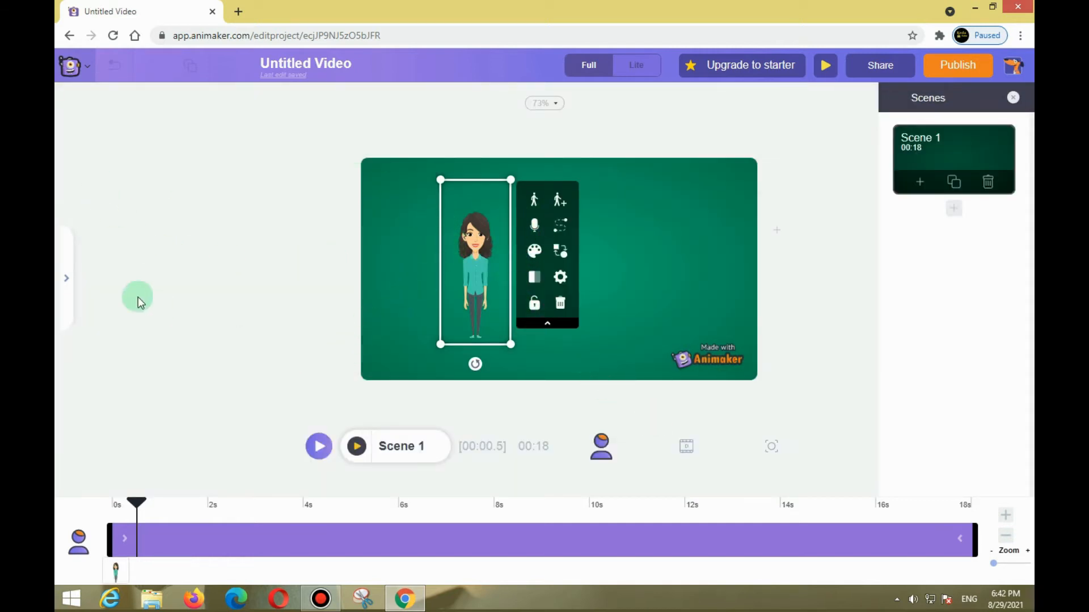
left_click(86, 75)
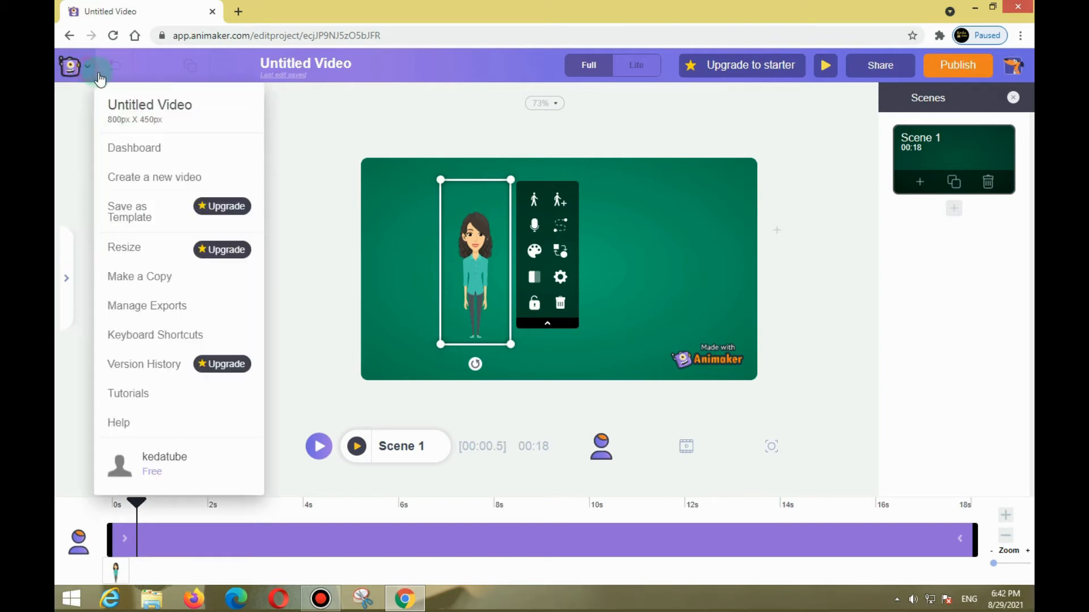
left_click(412, 224)
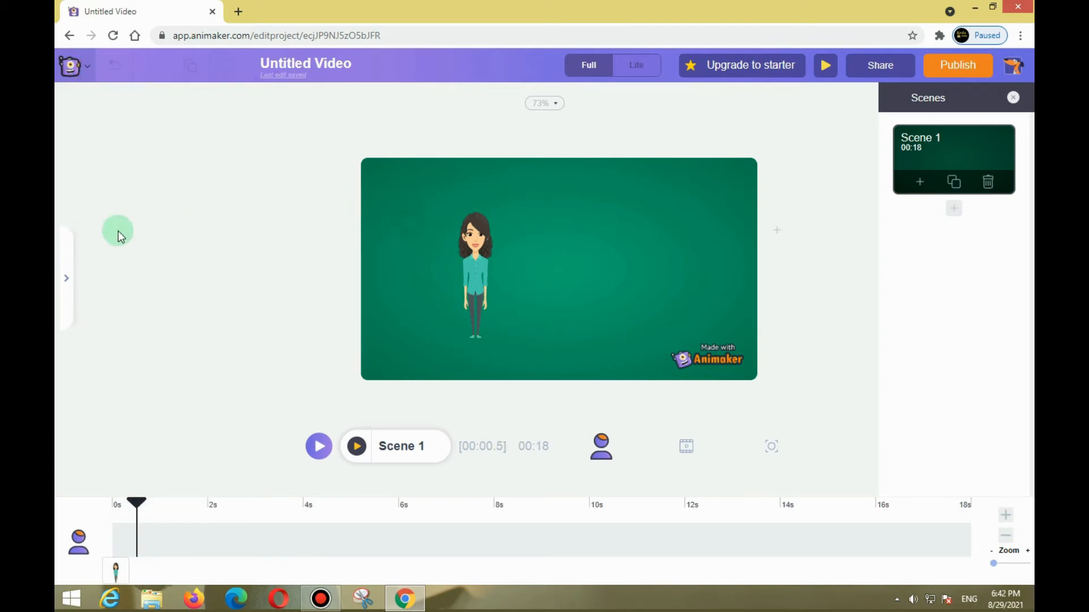
left_click(66, 279)
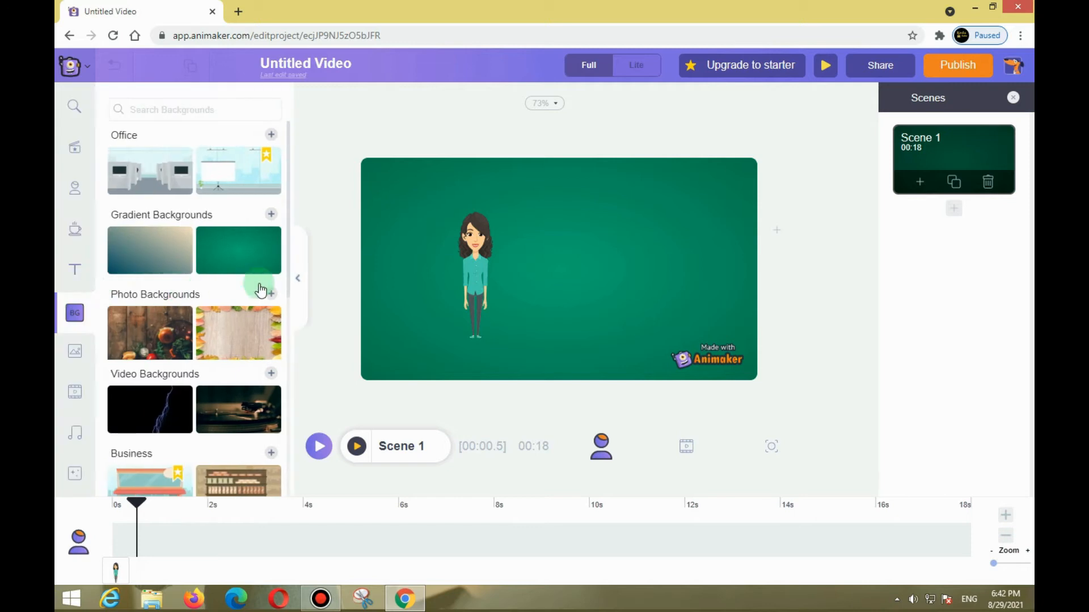
Change the character's hair colour to orange-red.
left_click(492, 252)
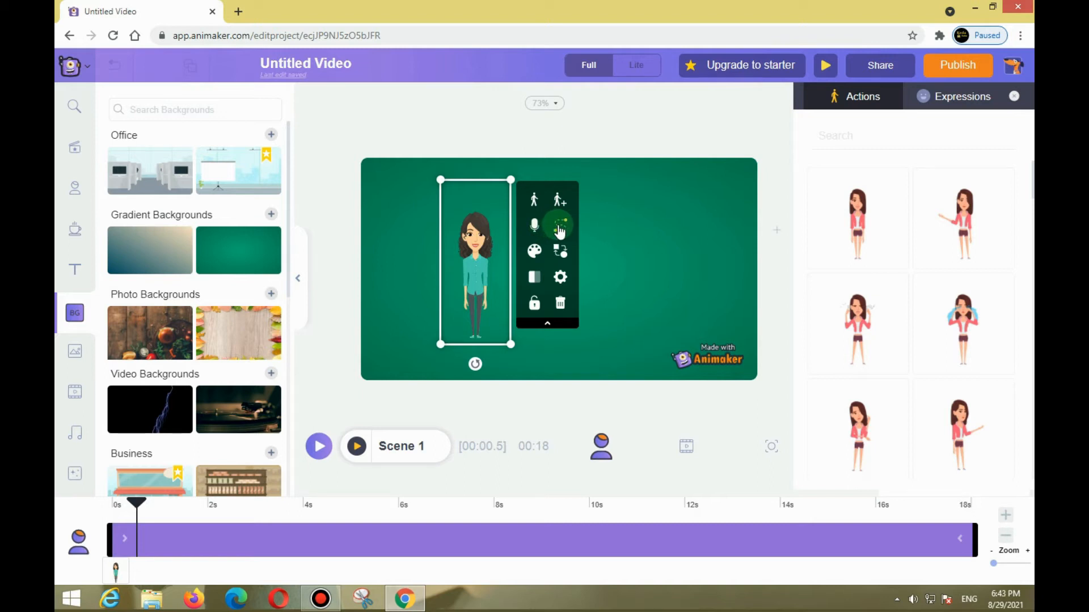
left_click(530, 252)
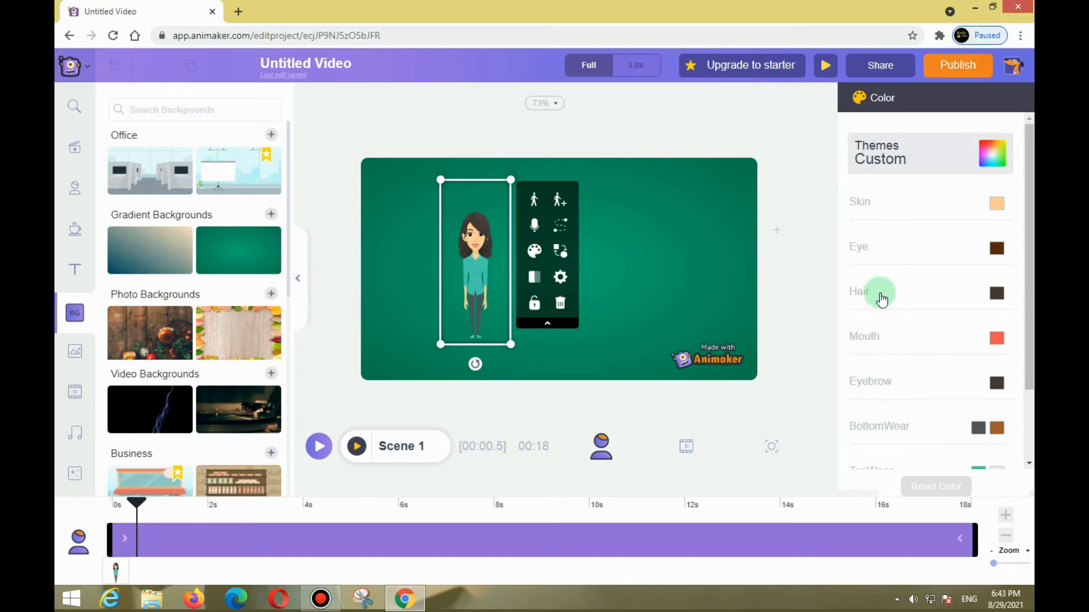
left_click(996, 294)
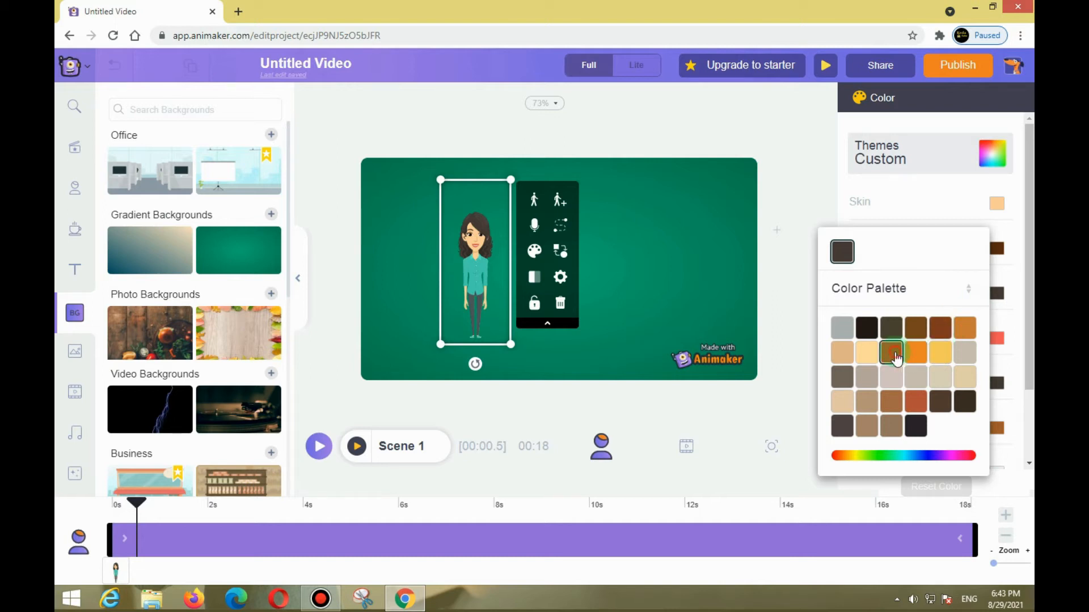
left_click(895, 355)
left_click(638, 271)
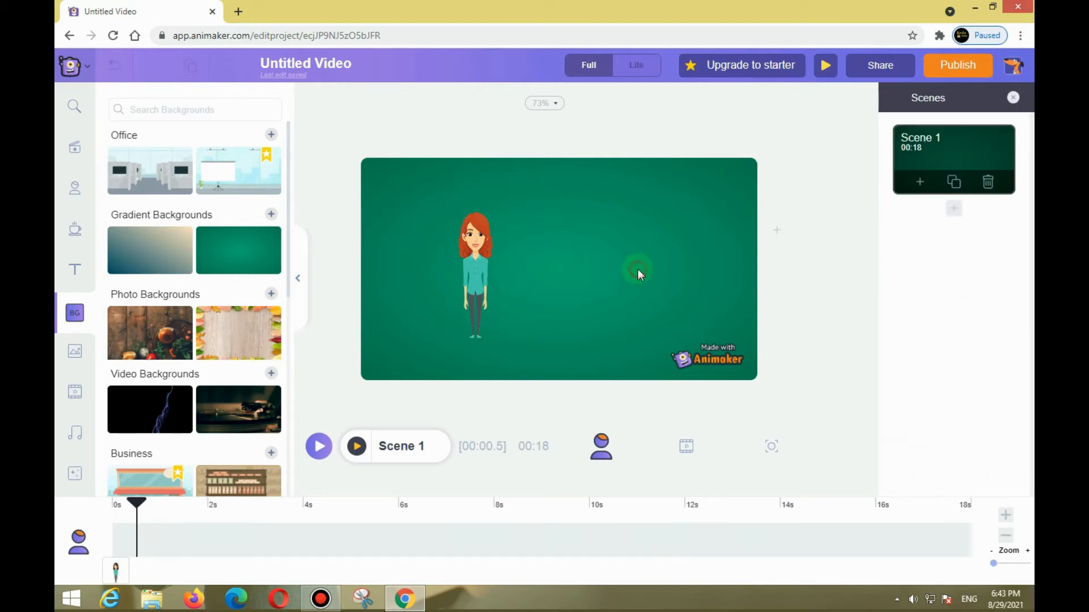
Try a red palette colour for the character's mouth and replace it with the custom blue 1D23C7.
left_click(466, 245)
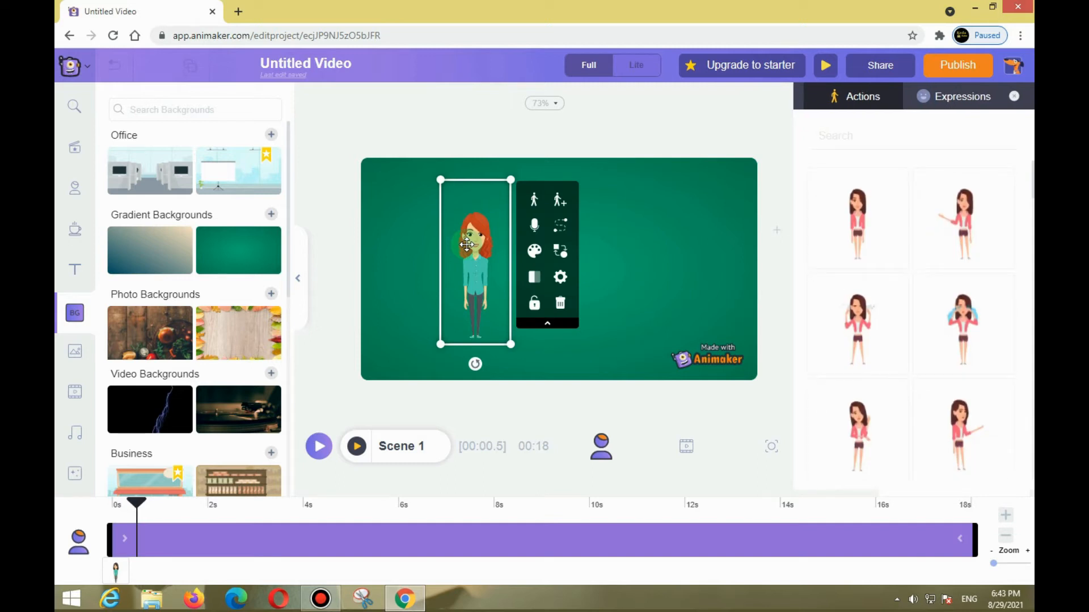
left_click(538, 253)
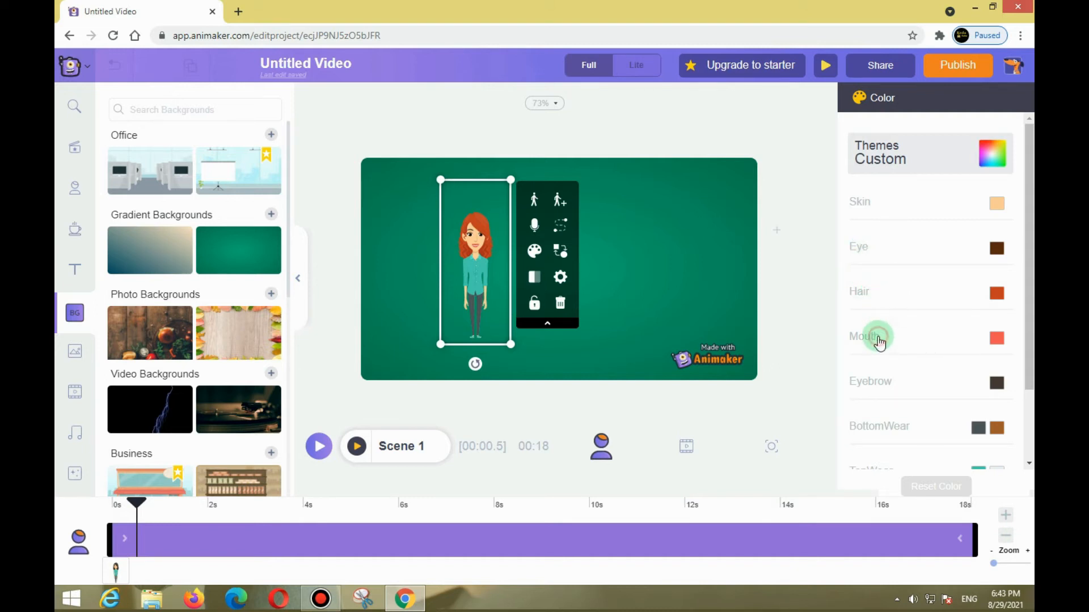
left_click(997, 339)
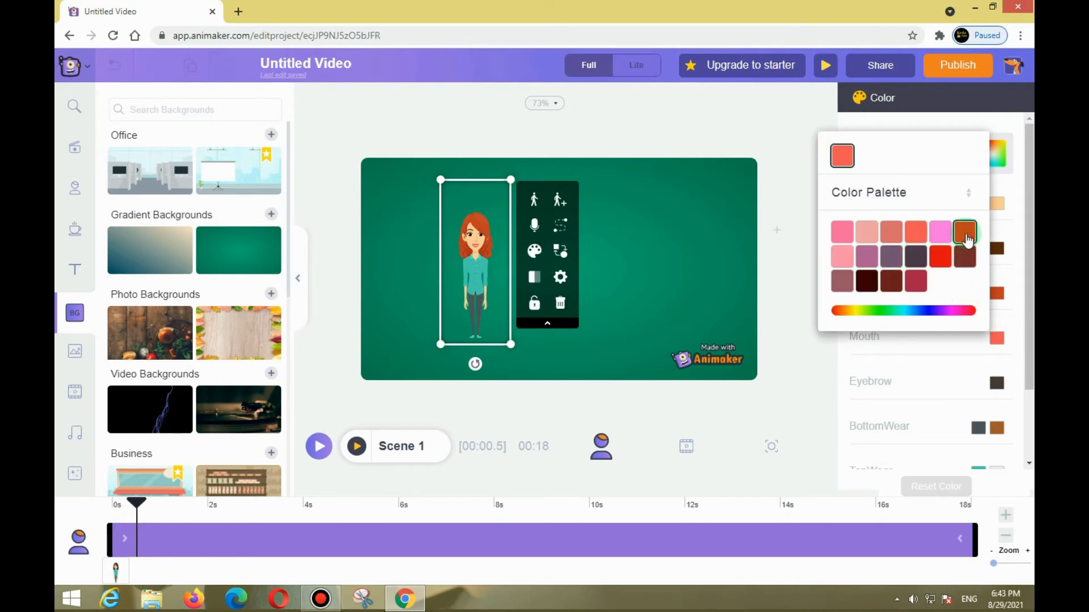
left_click(966, 234)
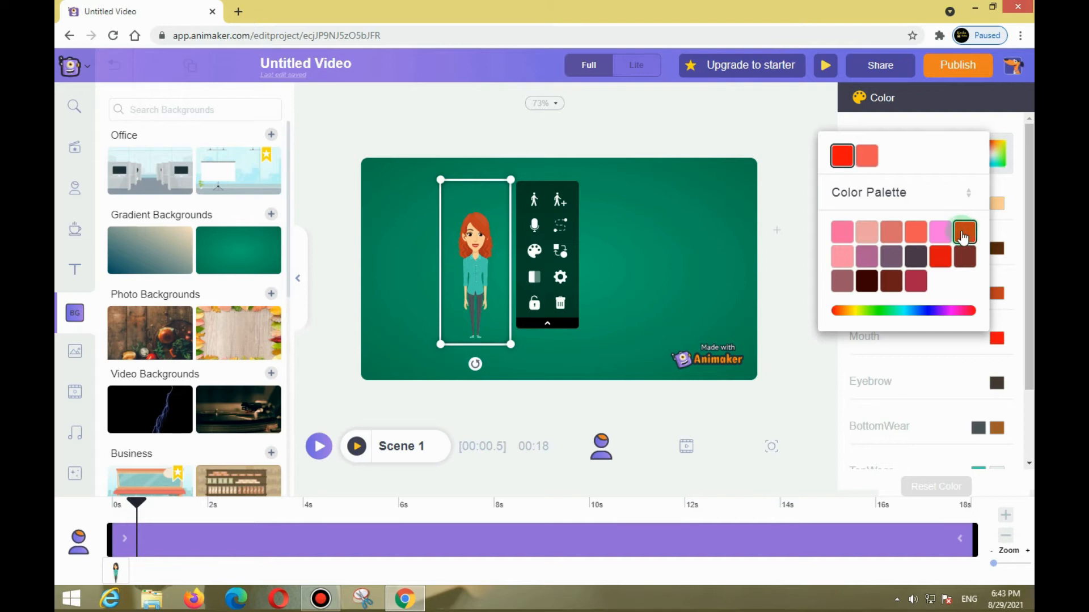
left_click(918, 312)
left_click(928, 149)
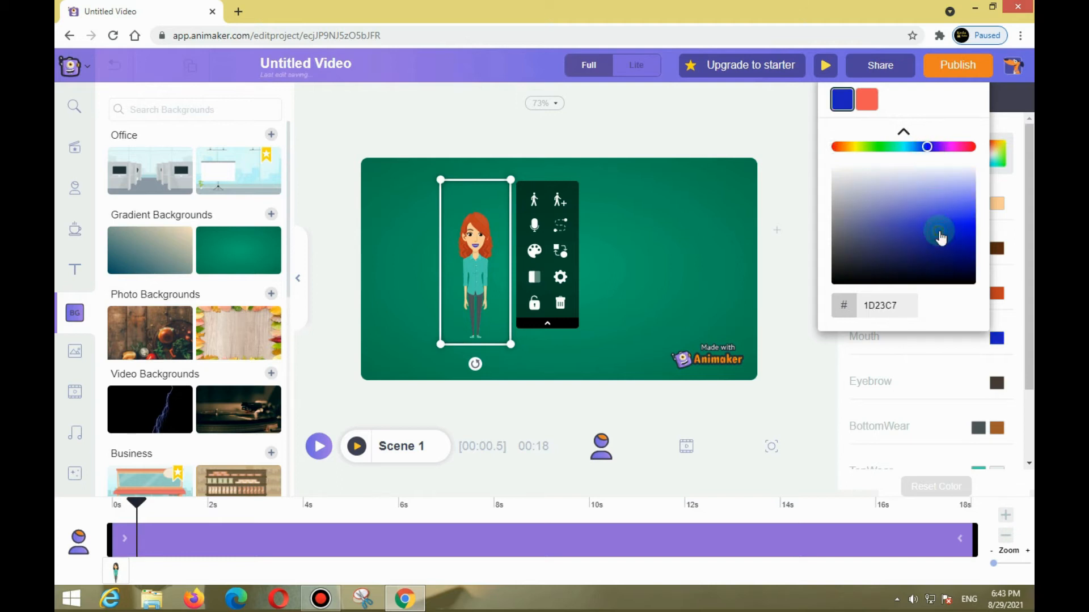
left_click(777, 283)
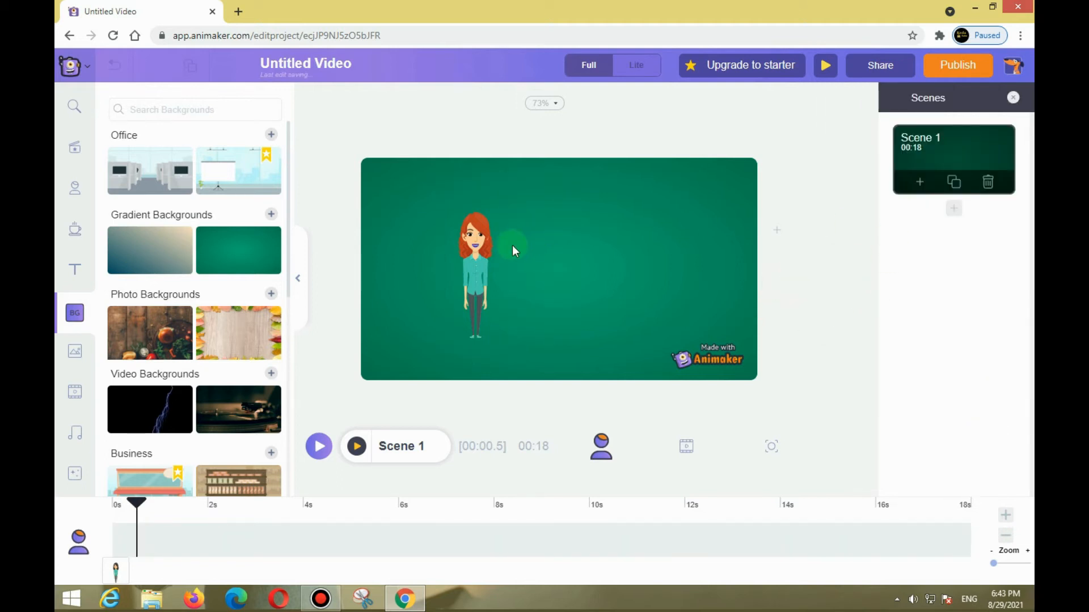
left_click(567, 267)
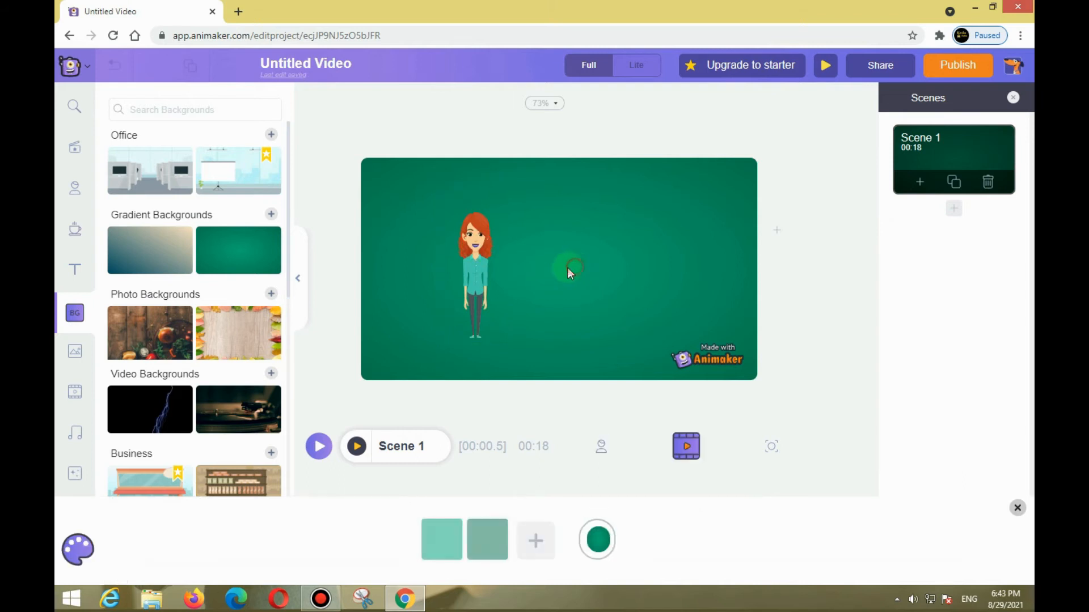
Change the main colour of the character's bottom wear to yellow and keep the character selected.
left_click(471, 267)
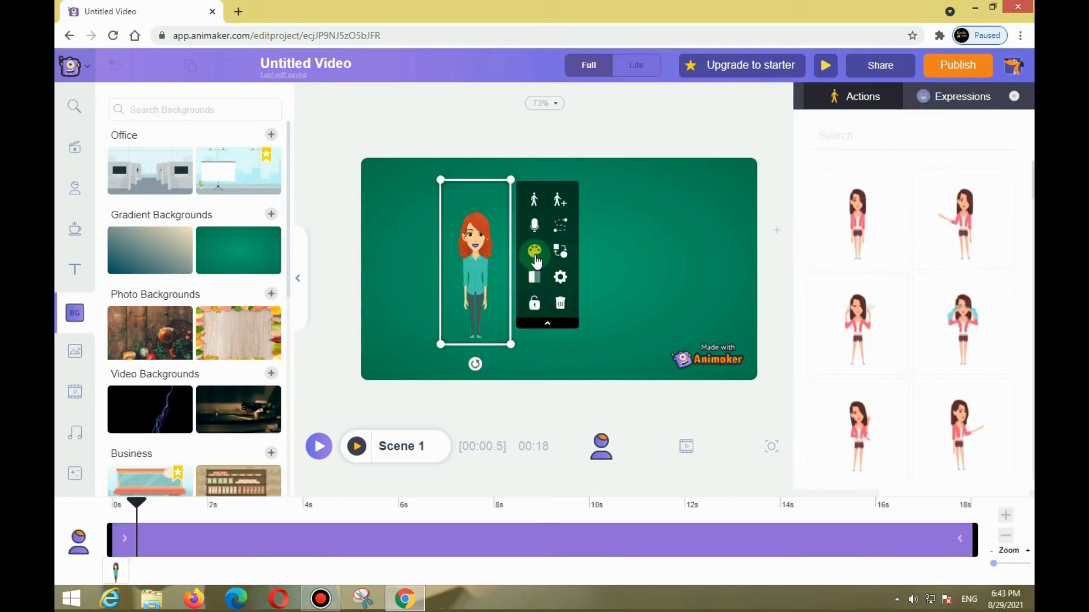
left_click(534, 256)
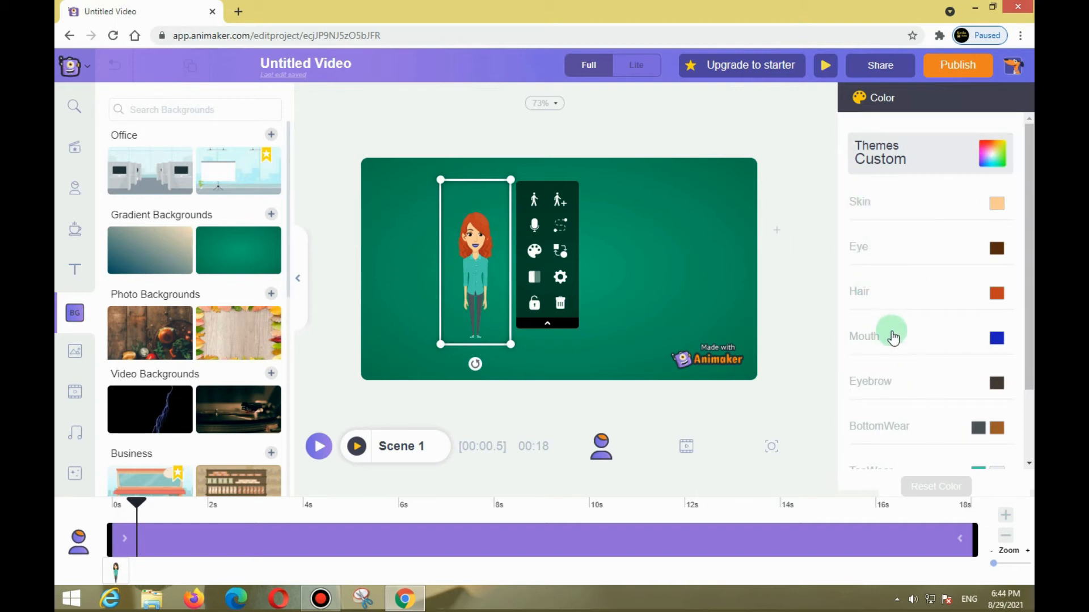
scroll(888, 340, "down", 2)
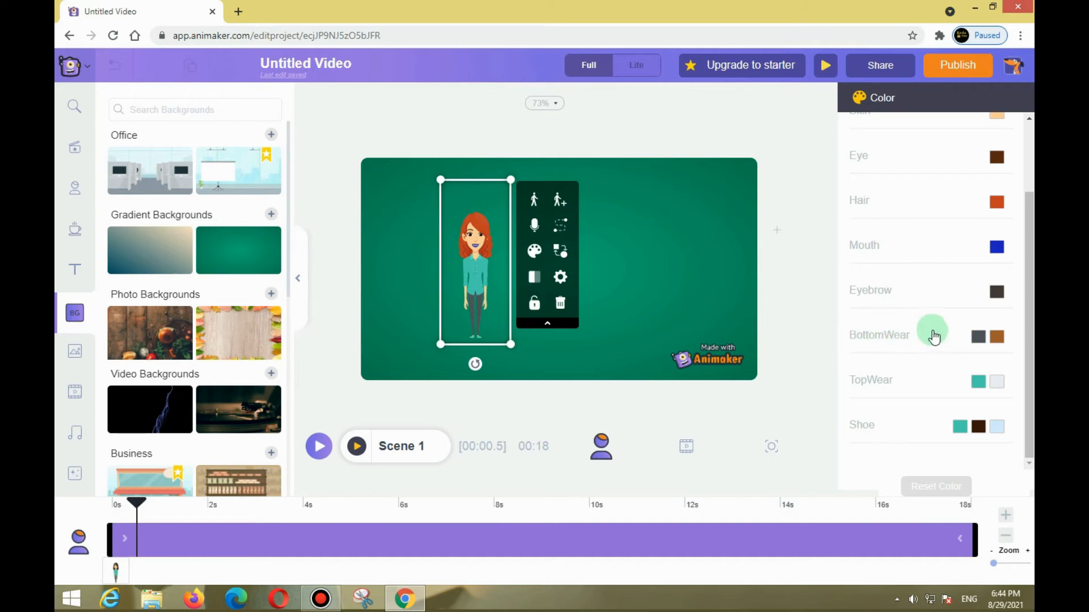
left_click(978, 338)
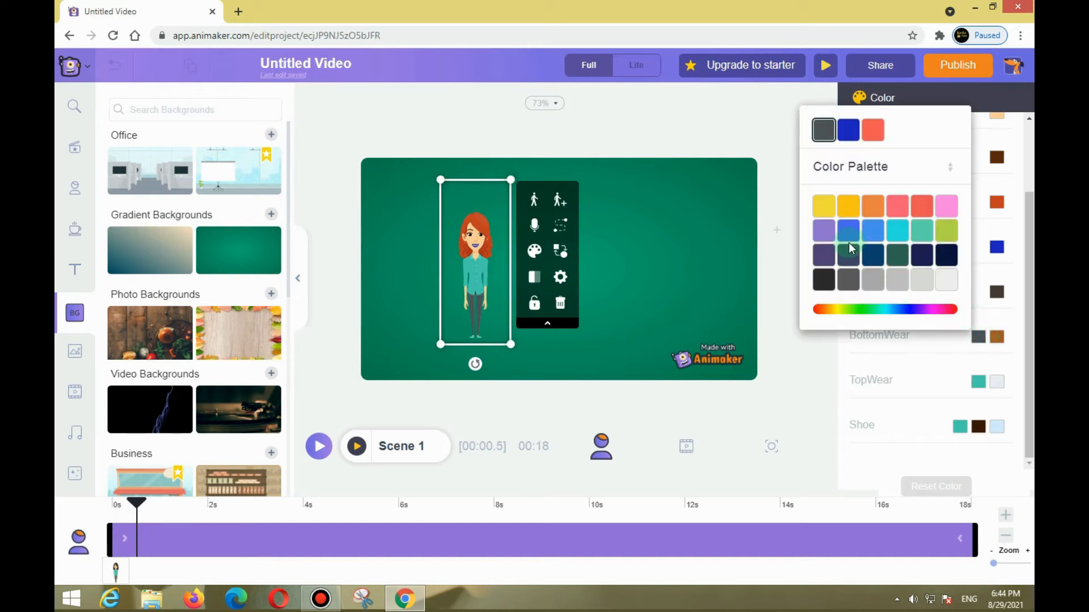
left_click(827, 209)
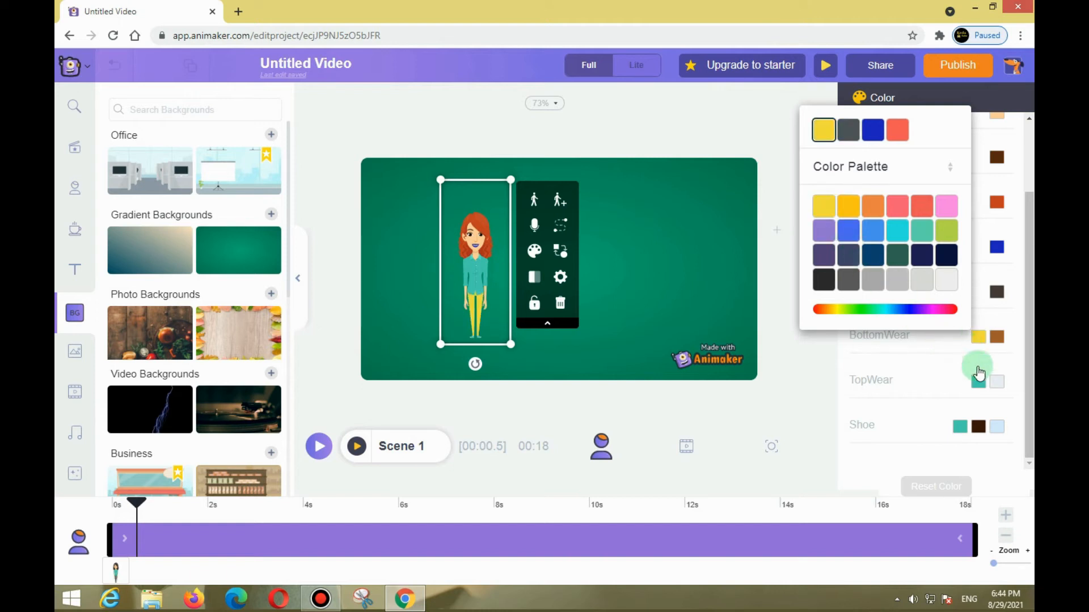
left_click(676, 285)
left_click(467, 280)
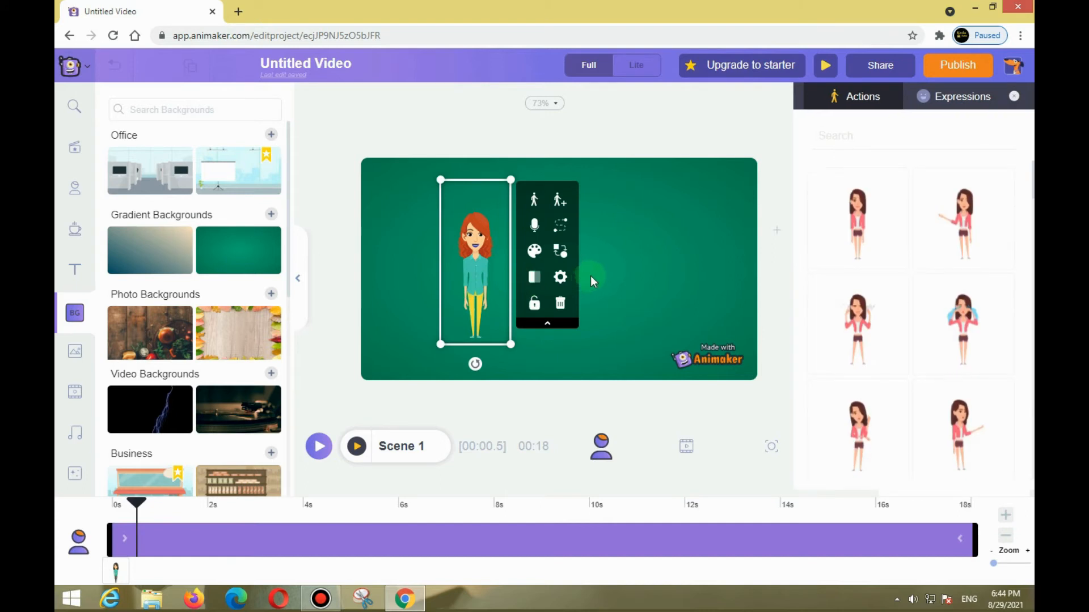
left_click(631, 254)
left_click(488, 265)
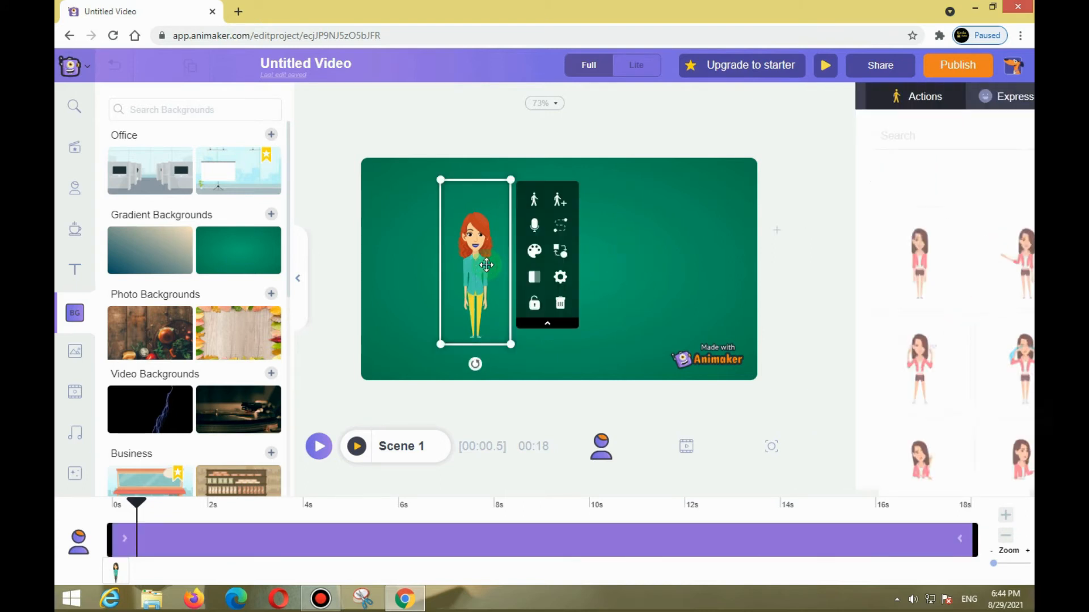
left_click(560, 230)
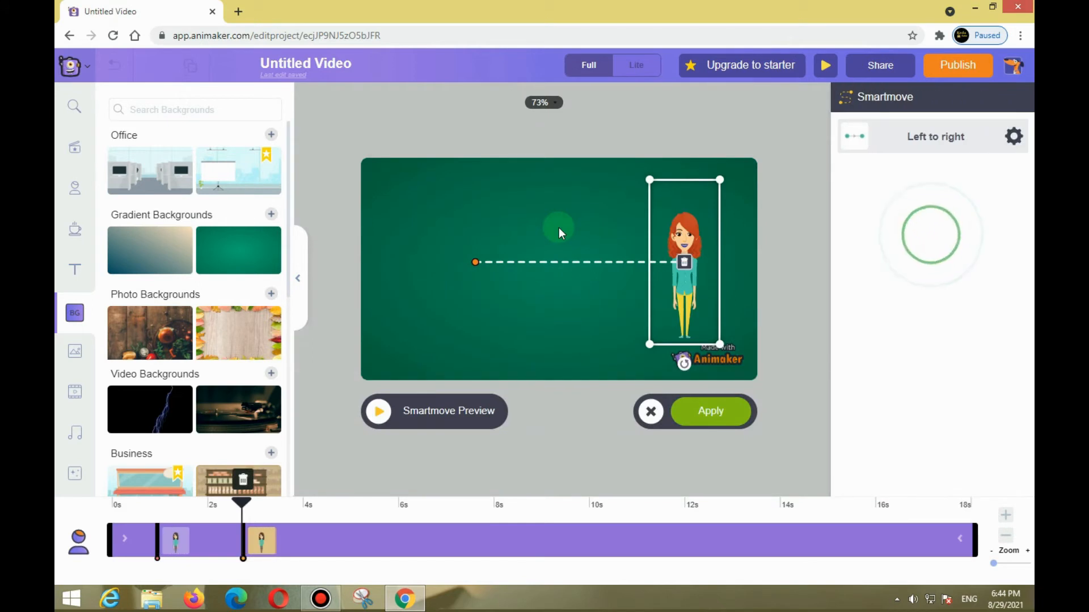
left_click(651, 411)
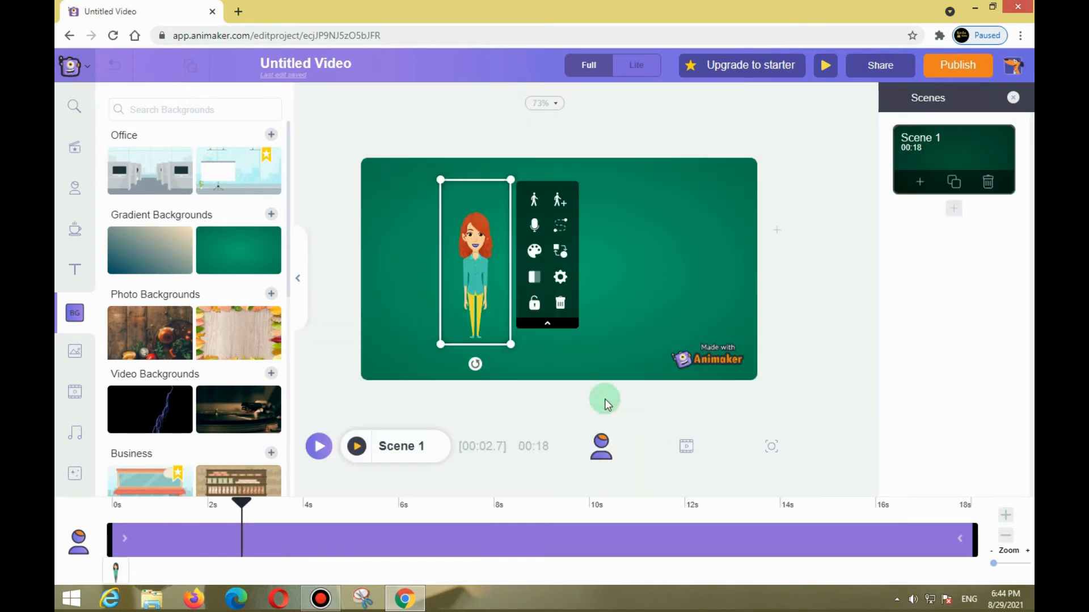
left_click(553, 249)
left_click(559, 230)
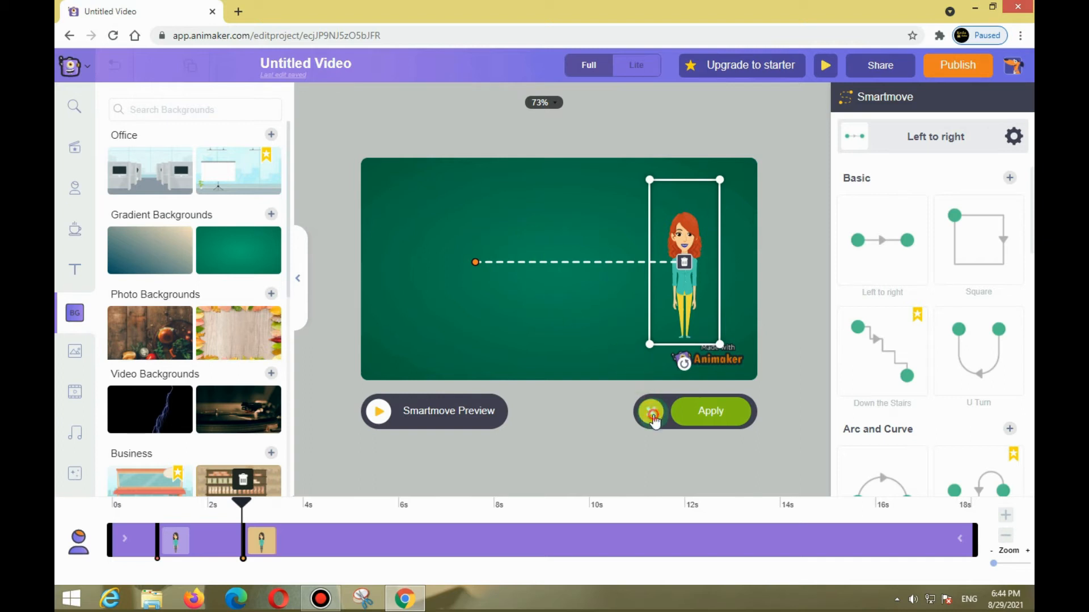
left_click(651, 412)
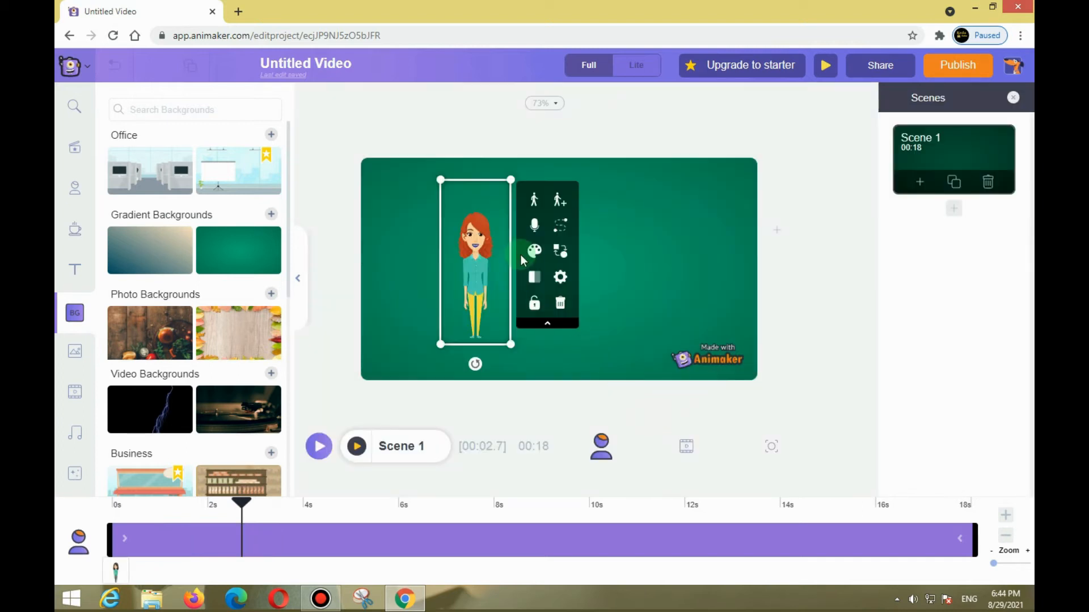
left_click(561, 240)
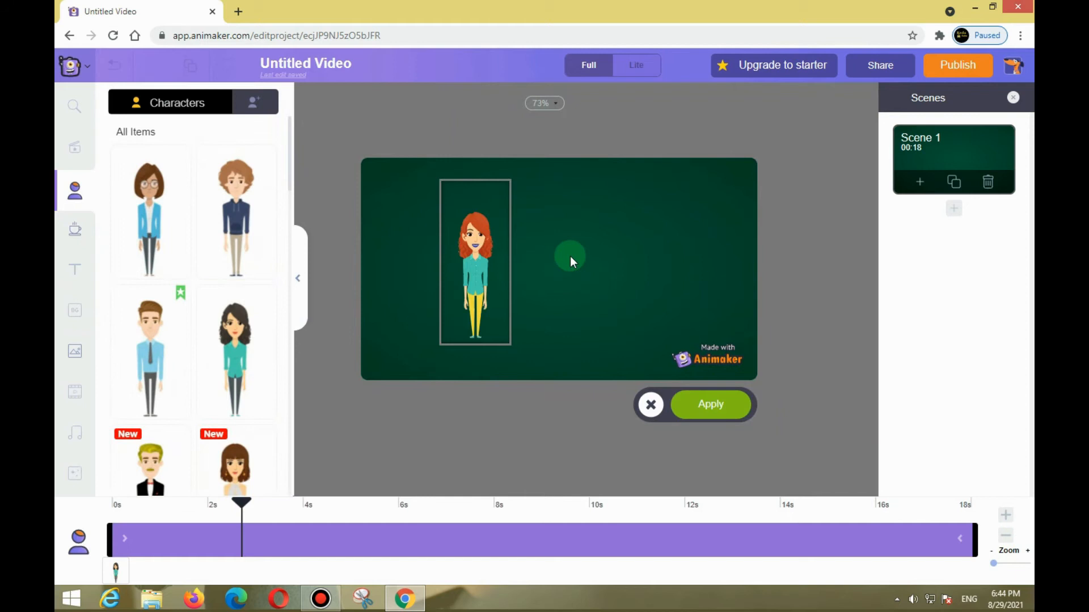
left_click(638, 410)
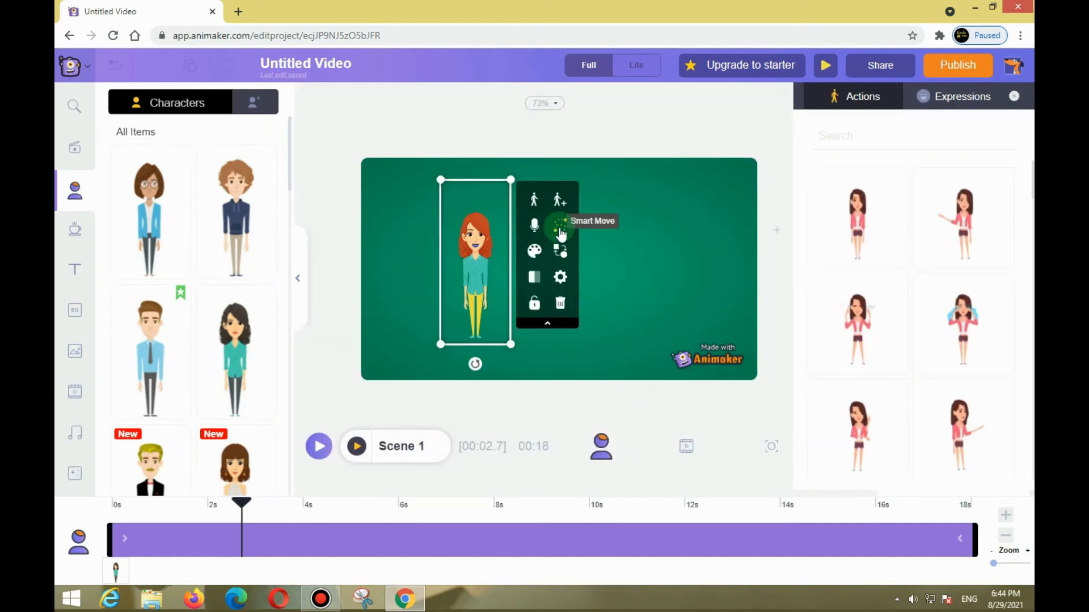
left_click(560, 209)
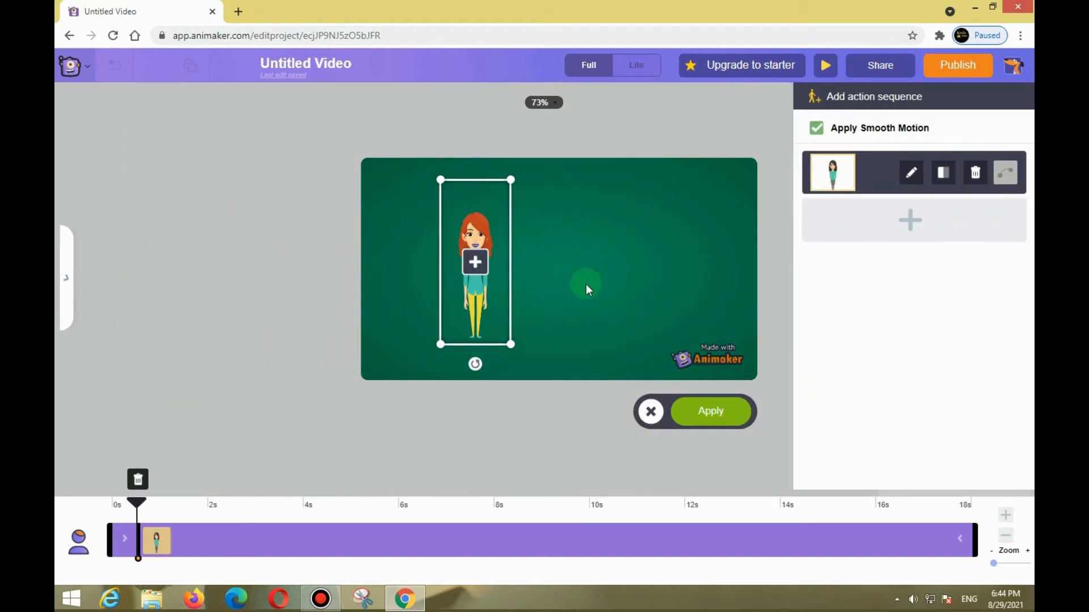
left_click(650, 420)
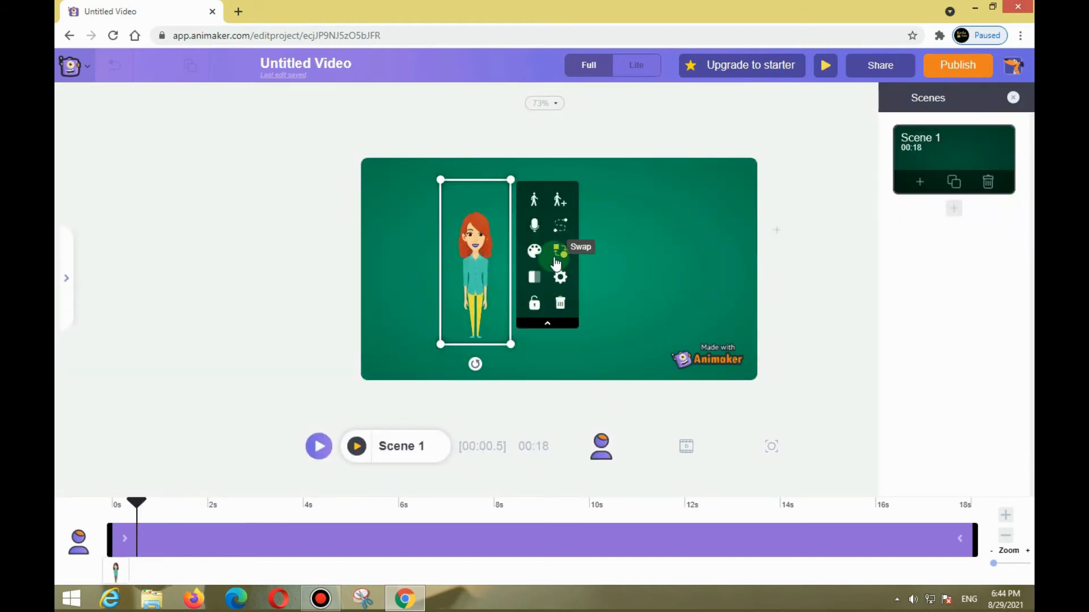
Try the Left to right, Square and Down the Stairs Smart Move paths on the character.
left_click(564, 224)
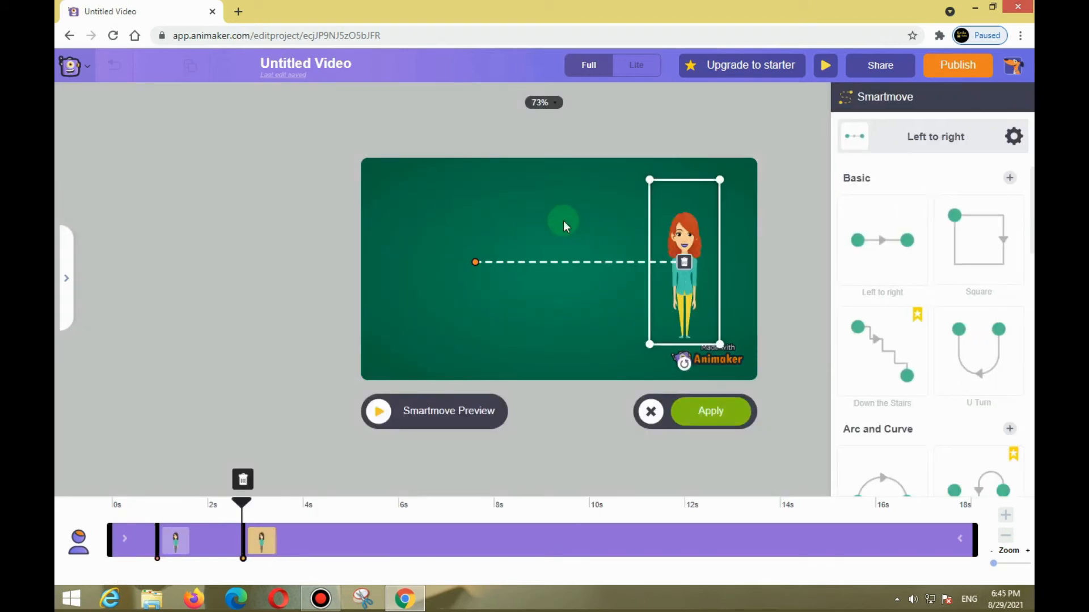
left_click(871, 261)
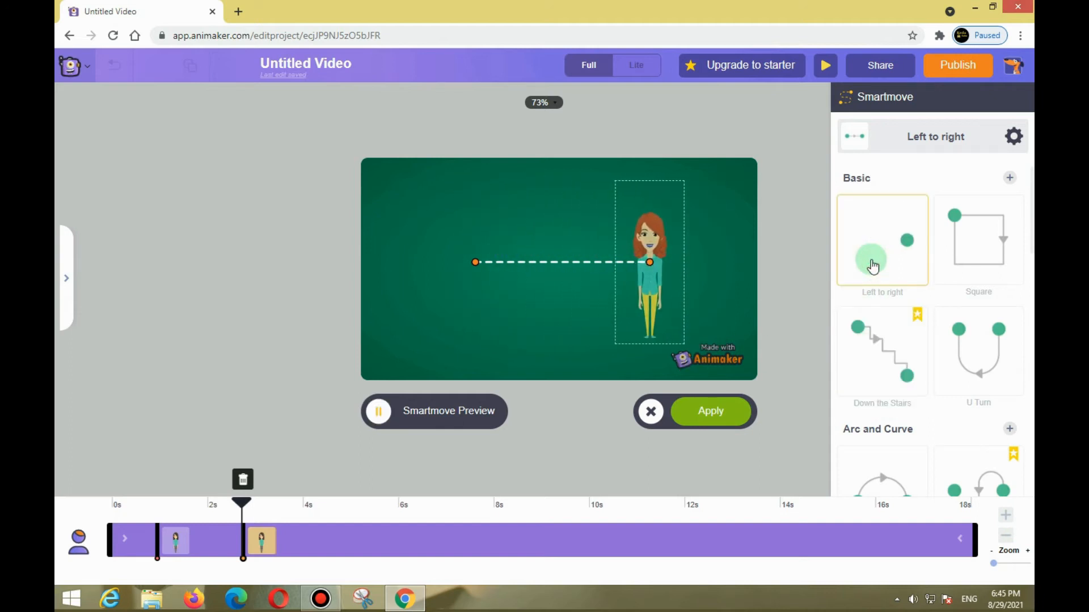
left_click(964, 247)
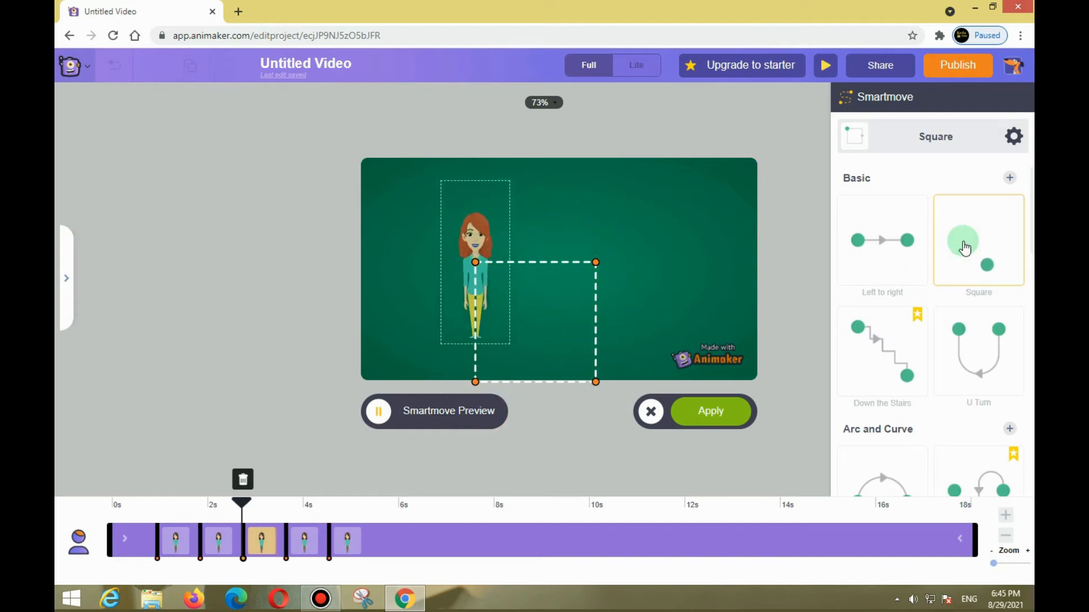
left_click(872, 360)
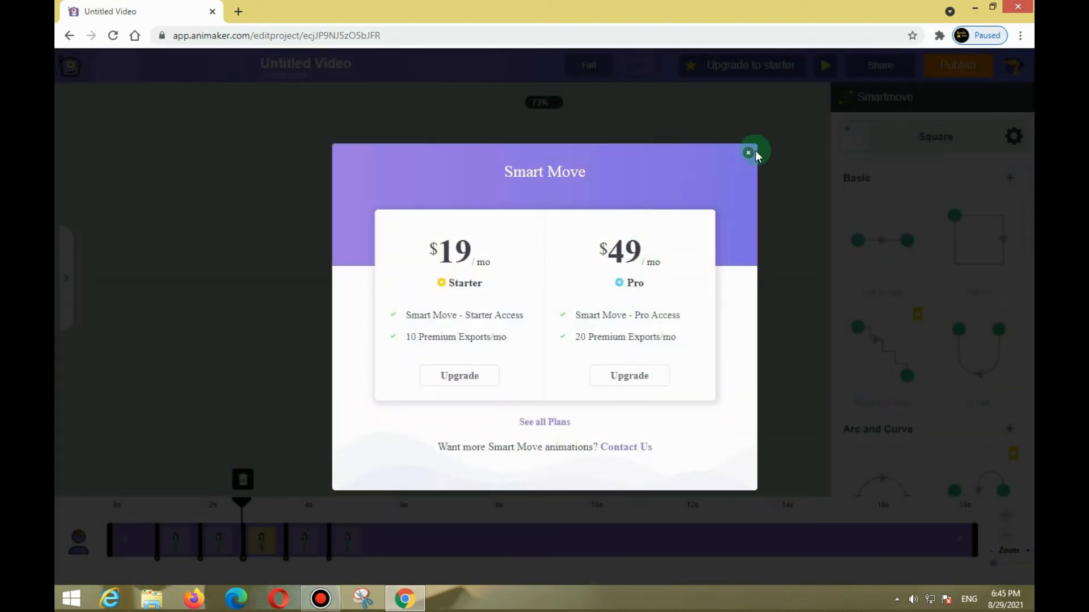
left_click(754, 152)
Try the U Turn, Arc L to R and Left to right Smart Move paths on the character and discard the movement.
left_click(987, 356)
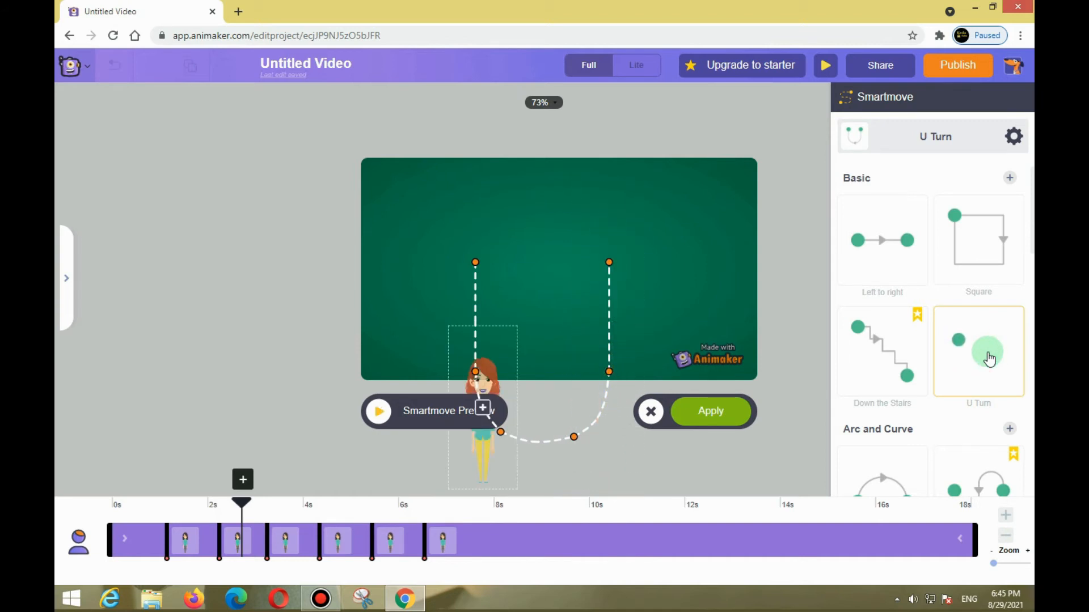
scroll(964, 349, "down", 3)
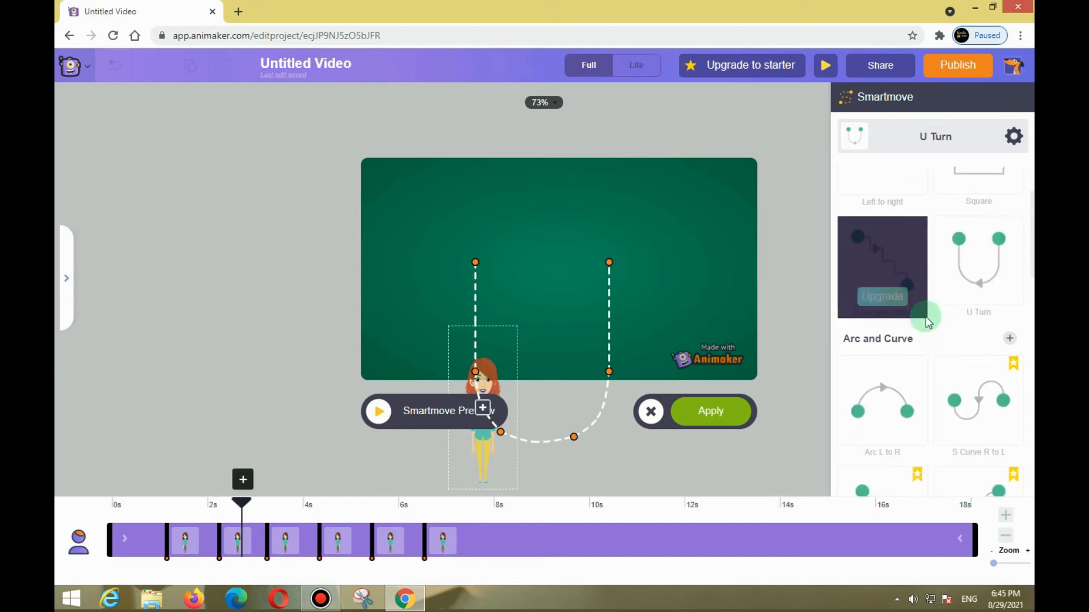
left_click(871, 354)
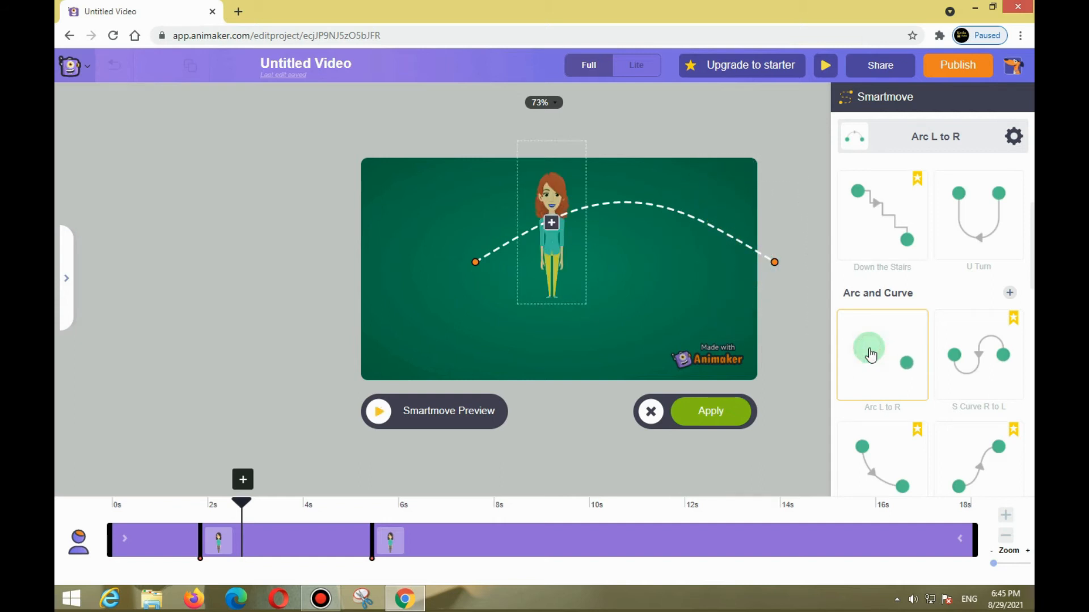
scroll(870, 354, "down", 3)
scroll(870, 355, "up", 2)
scroll(870, 357, "up", 3)
left_click(893, 256)
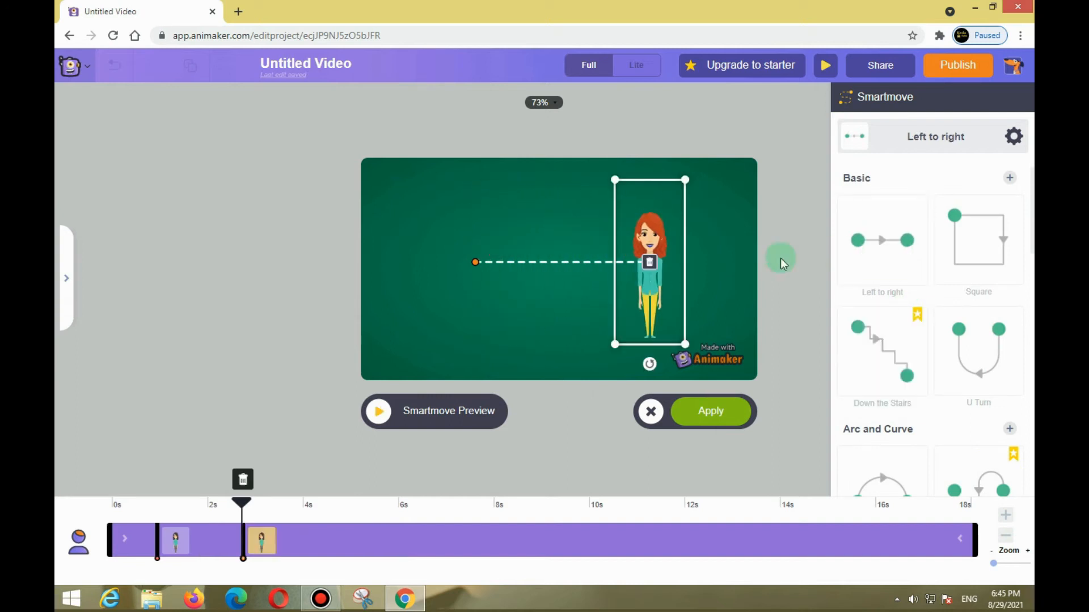
left_click(650, 420)
Reopen the character library, try the standing pose with one arm extended on the character, and replace it with Standing And Crying.
left_click(614, 266)
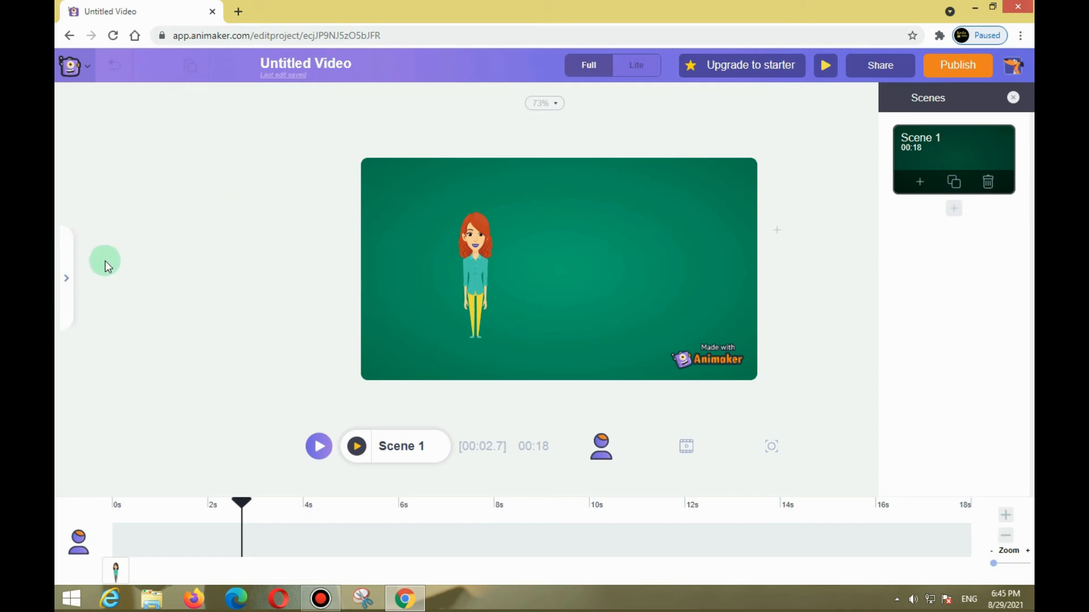
left_click(63, 284)
left_click(489, 281)
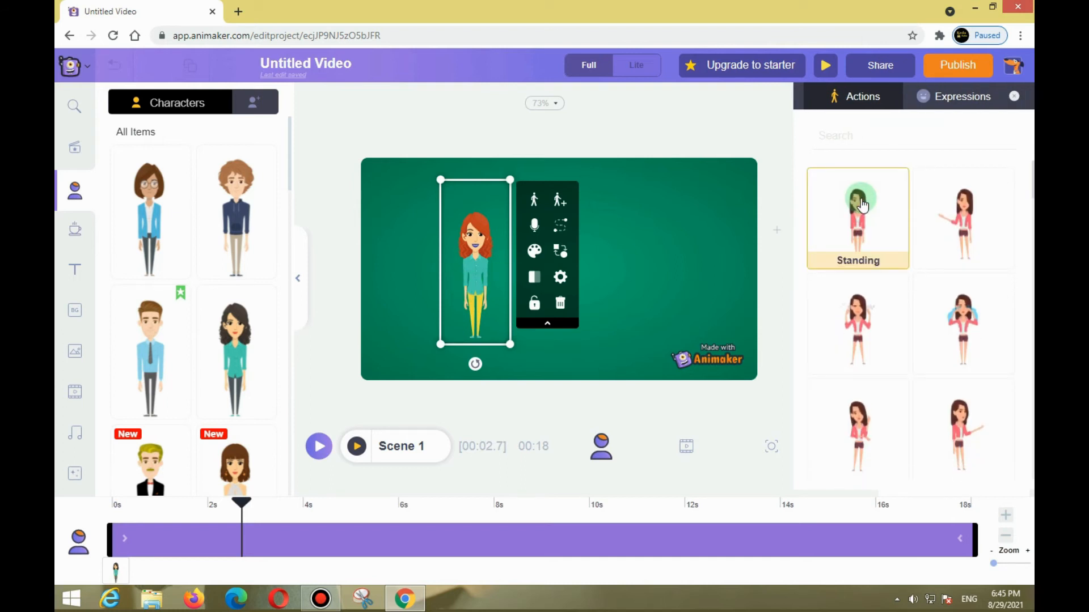
left_click(958, 210)
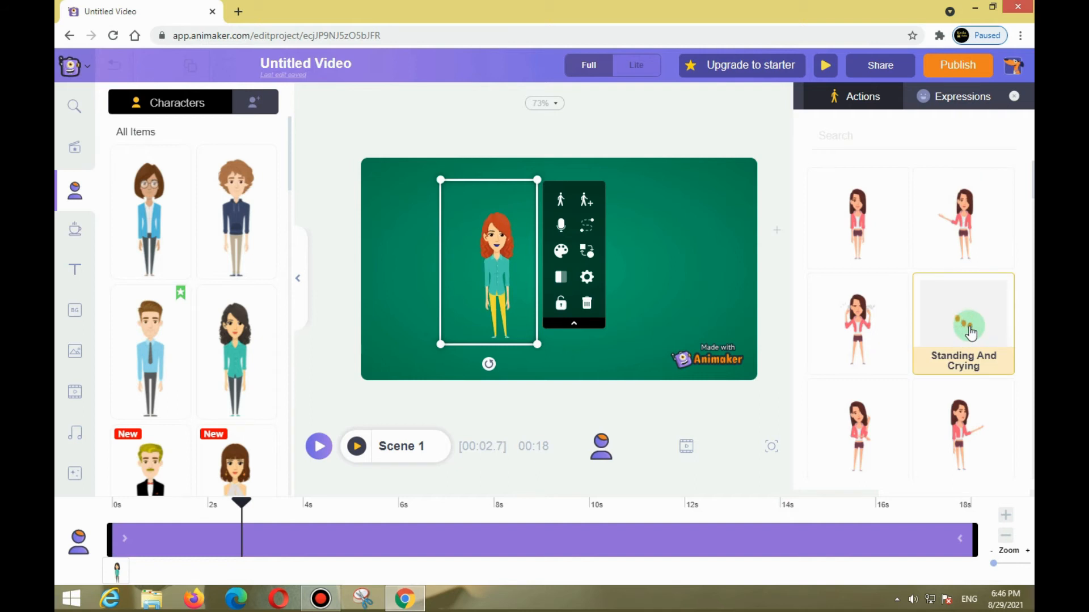
left_click(971, 334)
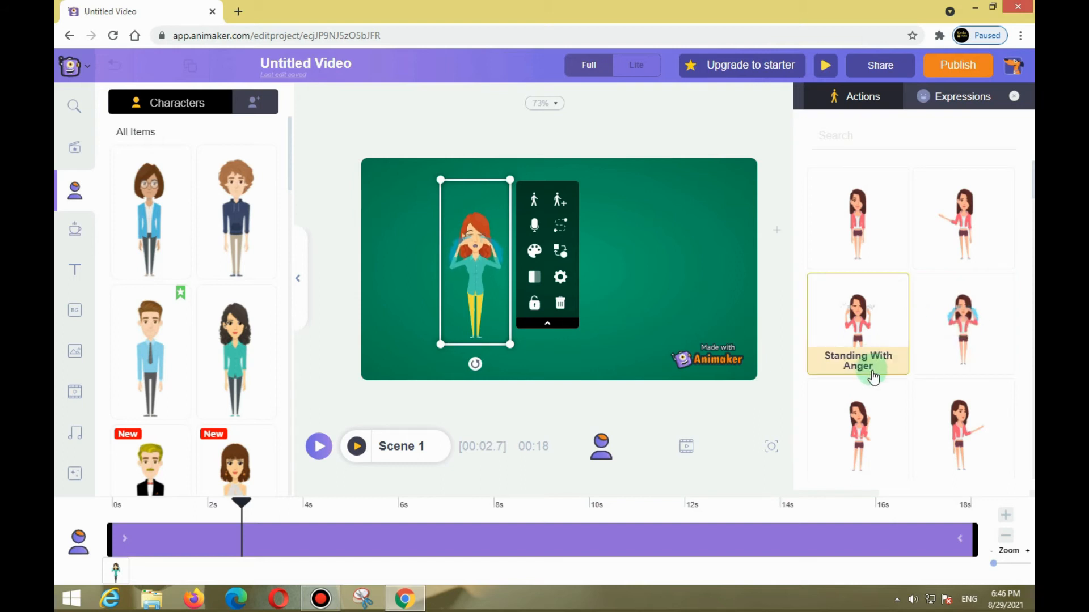
Try the Watching Time action on the character and replace it with the side-facing Sitting action.
scroll(859, 397, "down", 3)
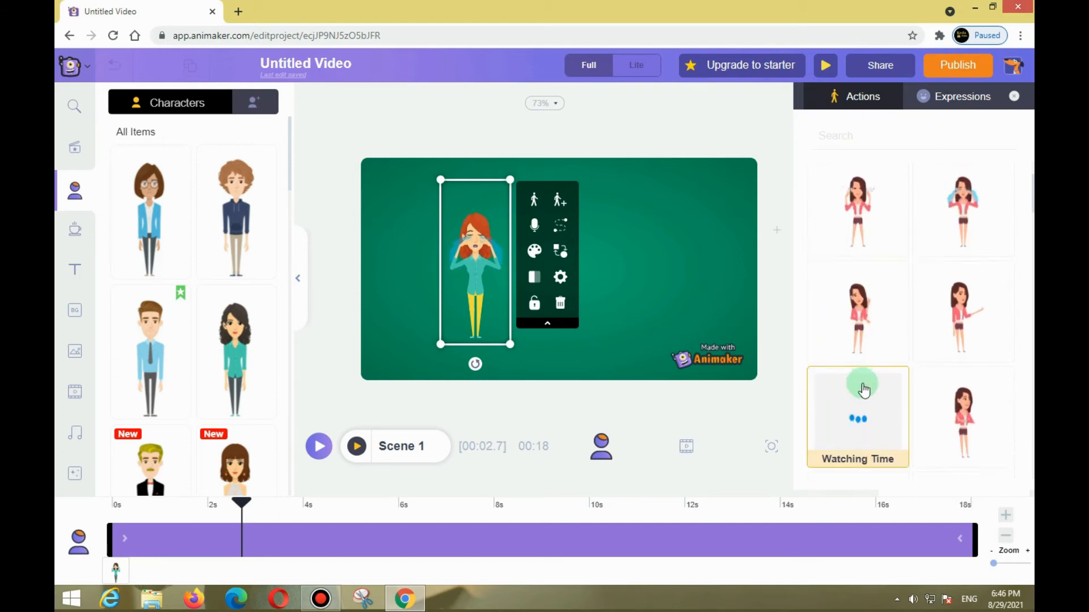
left_click(858, 350)
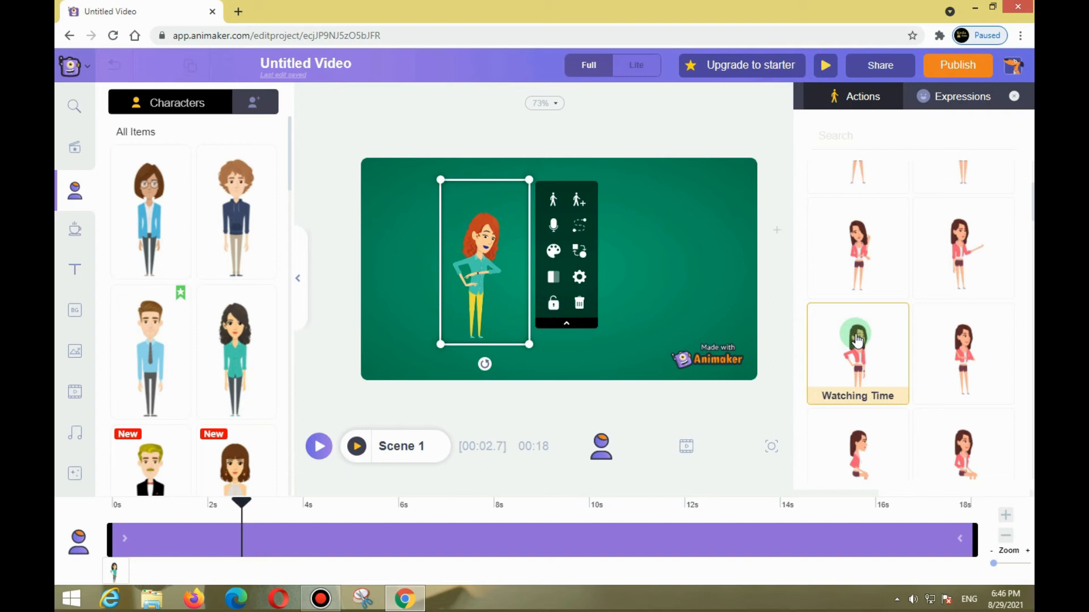
scroll(858, 340, "down", 2)
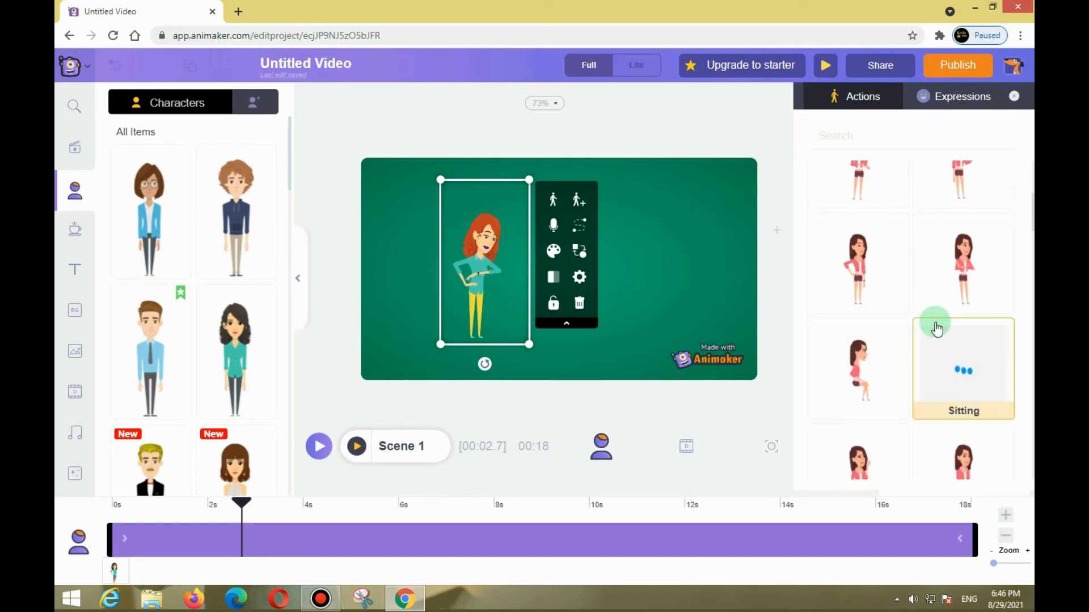
left_click(882, 368)
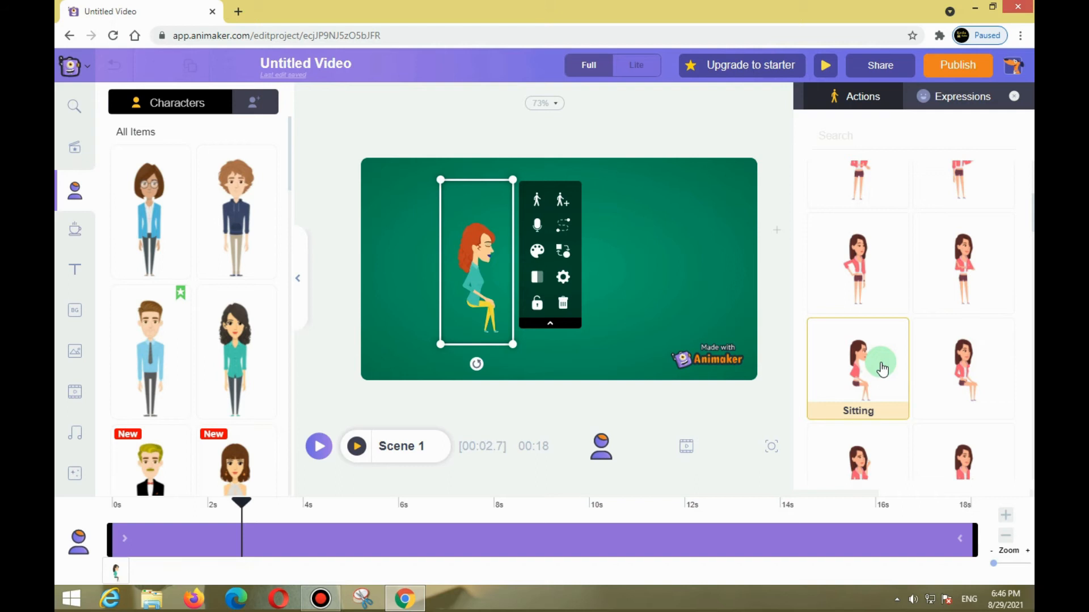
Try the Sitting action with the face turned toward the viewer, replace it with Presenting With Stick, and deselect the character.
scroll(924, 348, "down", 1)
left_click(953, 327)
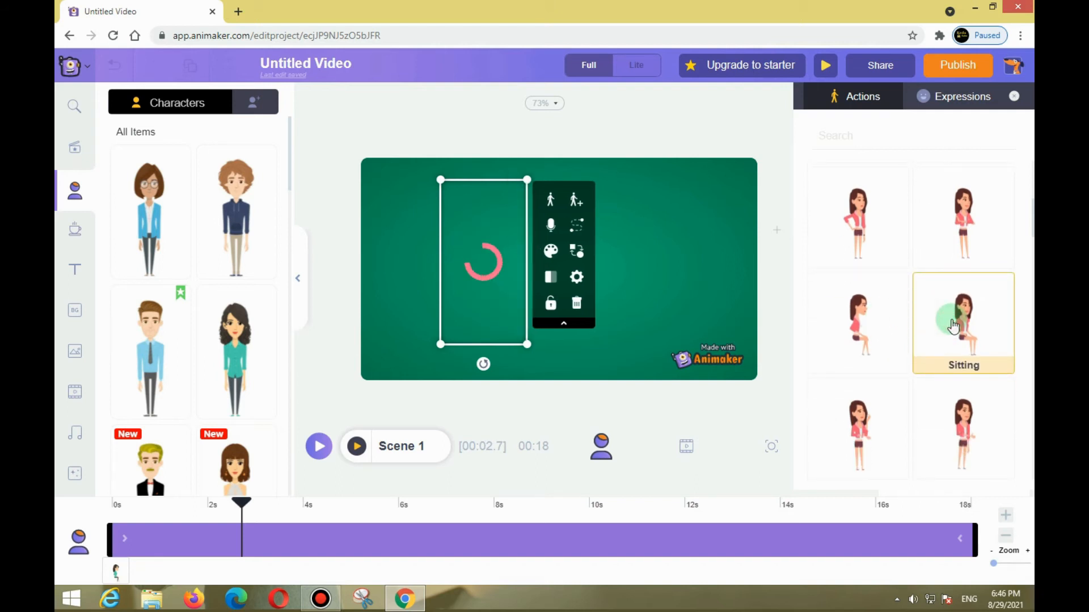
scroll(884, 306, "down", 4)
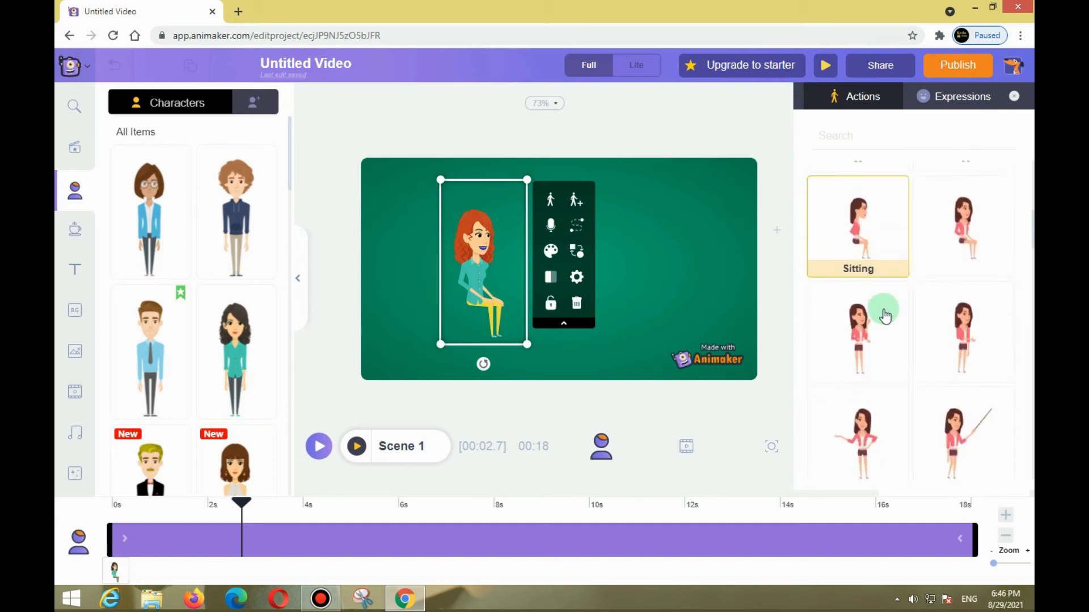
scroll(881, 325, "down", 2)
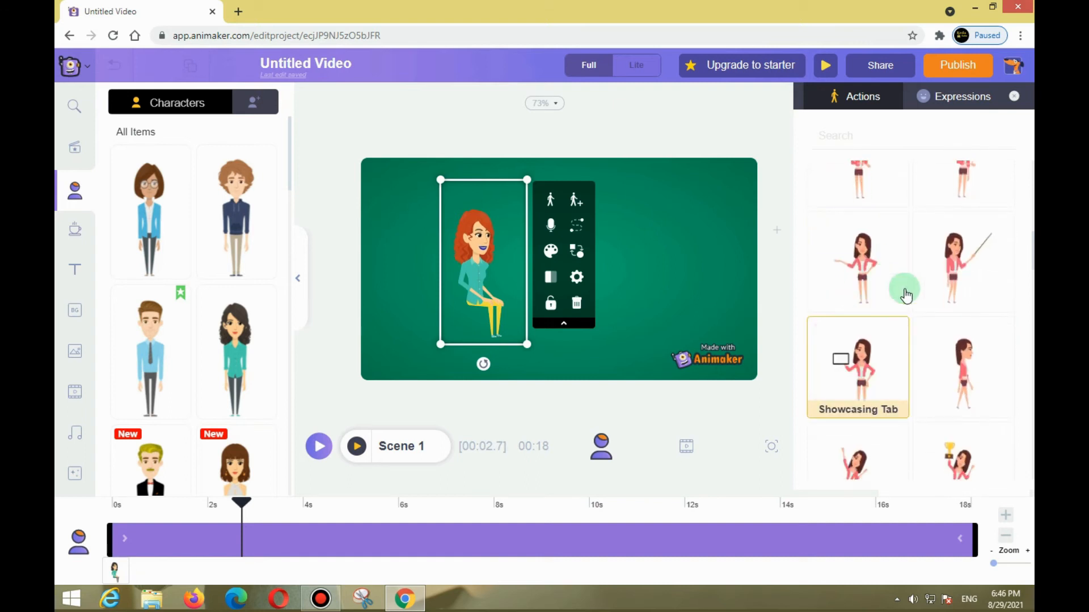
left_click(947, 265)
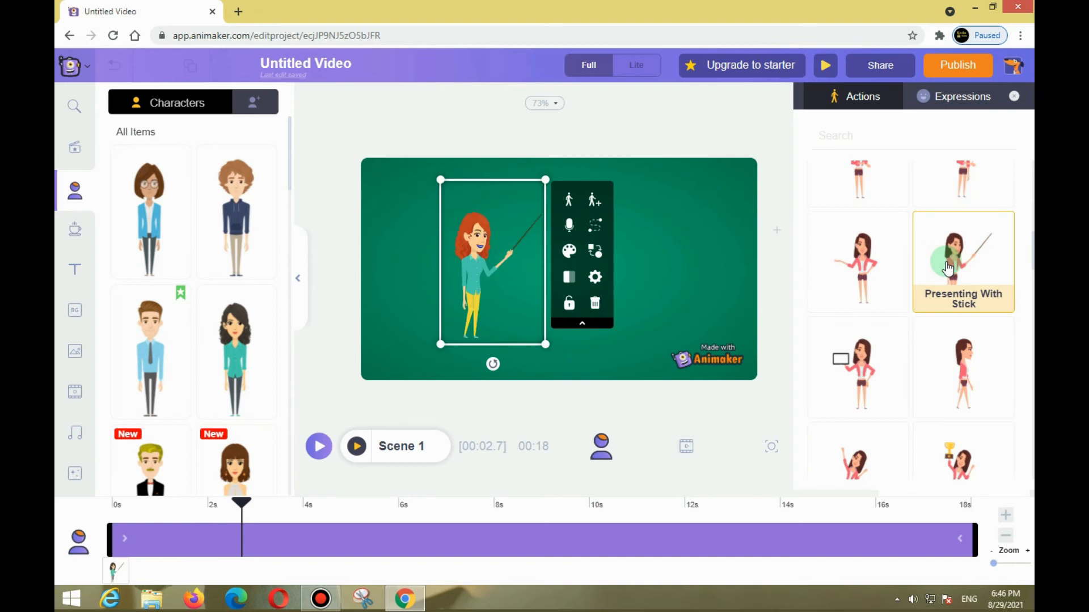
left_click(695, 251)
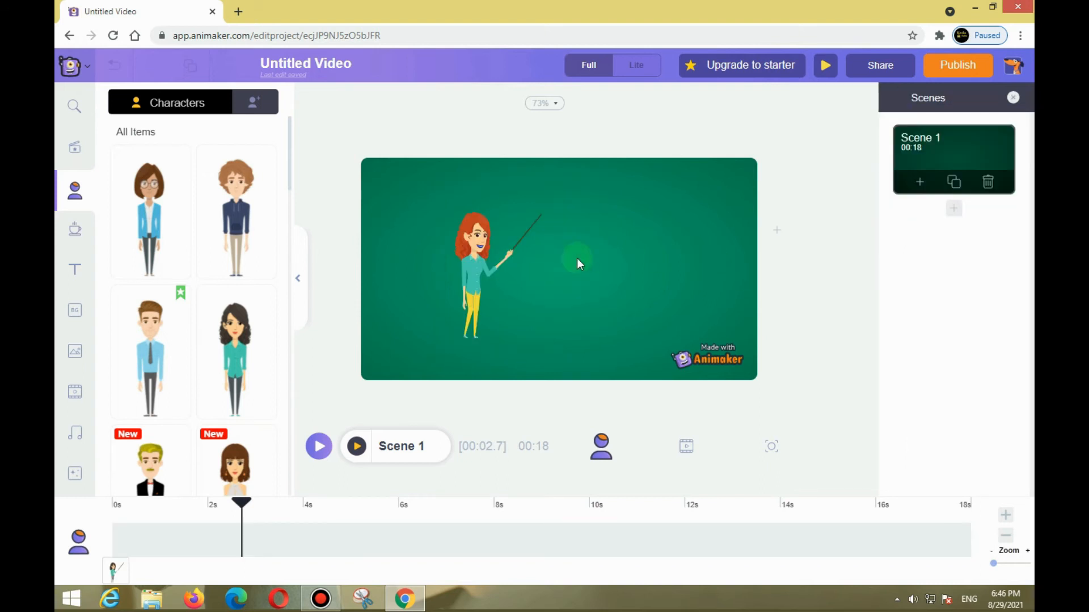
Change the character's action to the pose holding up a gold trophy and deselect her.
left_click(505, 242)
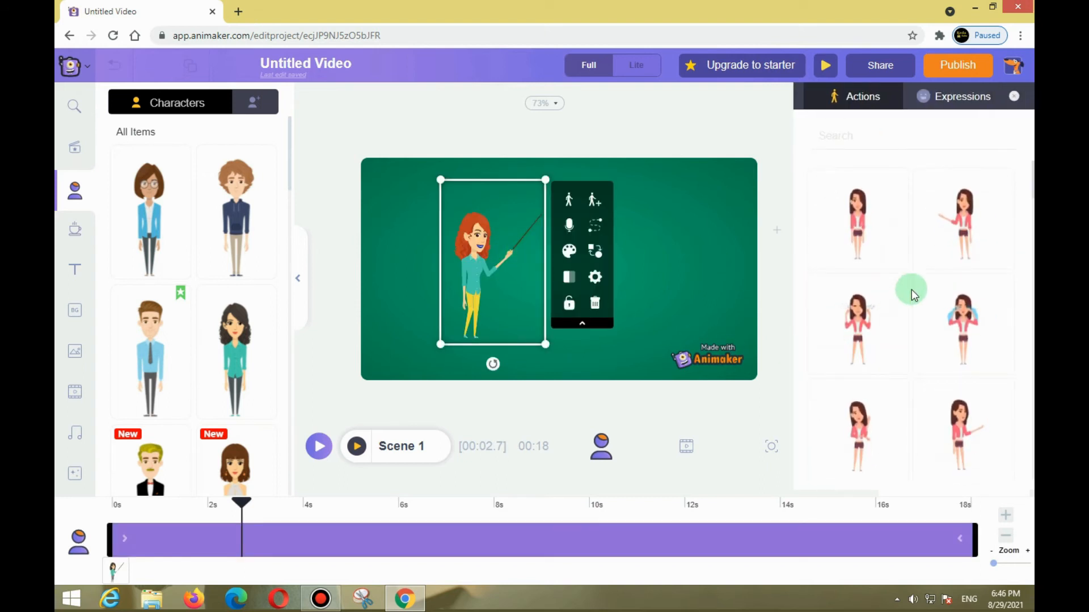
scroll(911, 289, "down", 2)
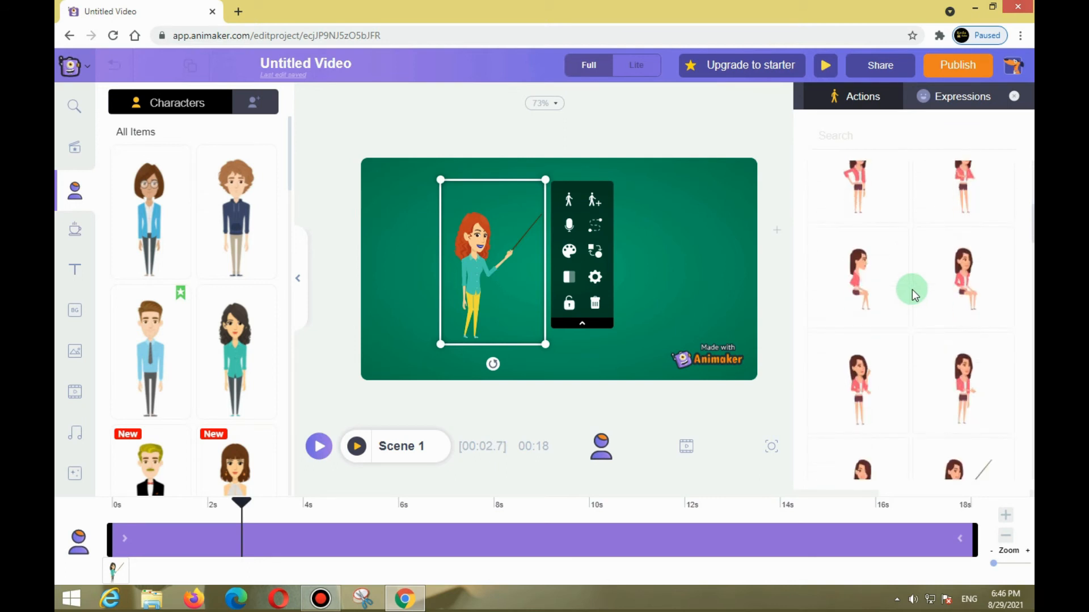
scroll(887, 312, "down", 5)
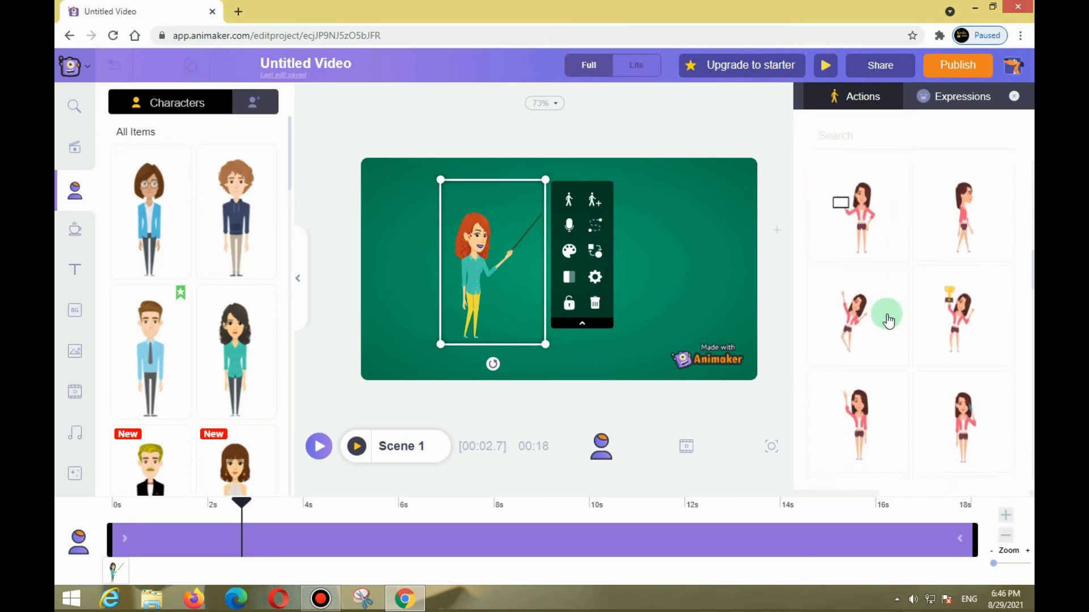
left_click(967, 289)
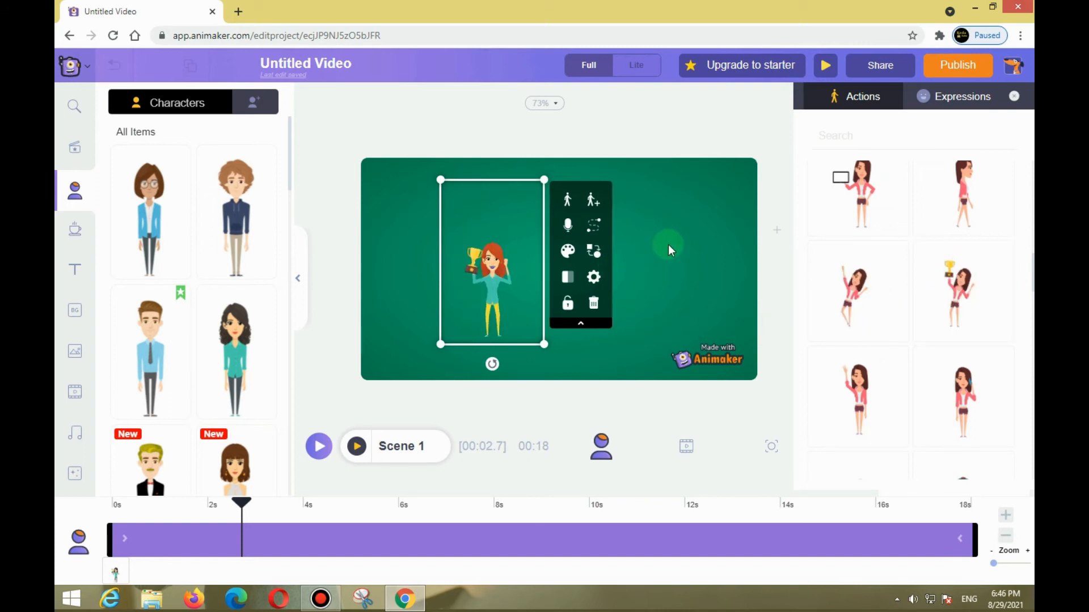
left_click(668, 244)
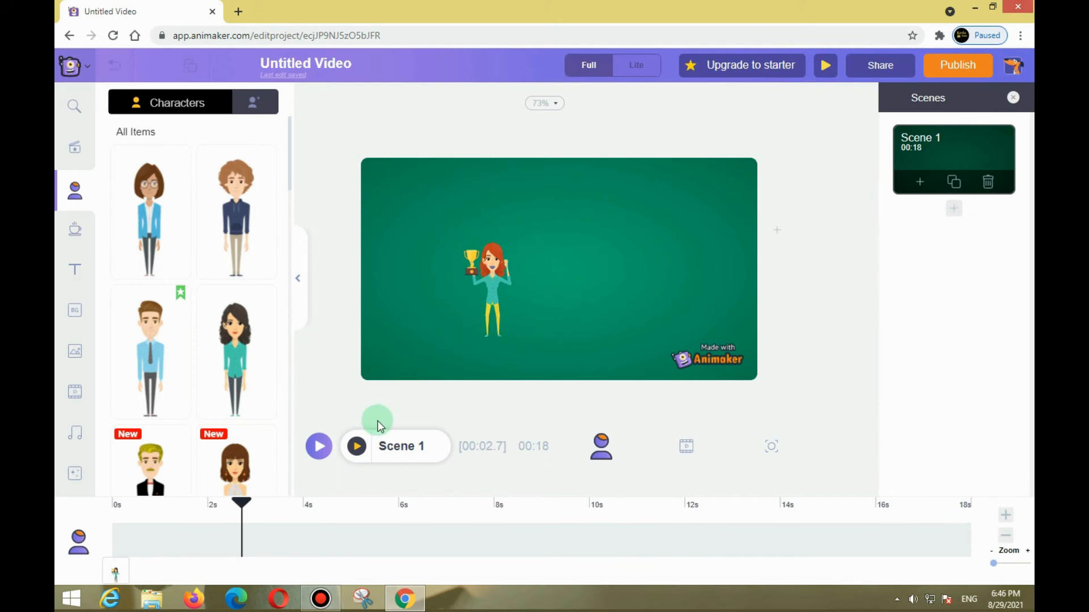
Preview the video from the playhead, stop the playback and close the scene list.
left_click(320, 448)
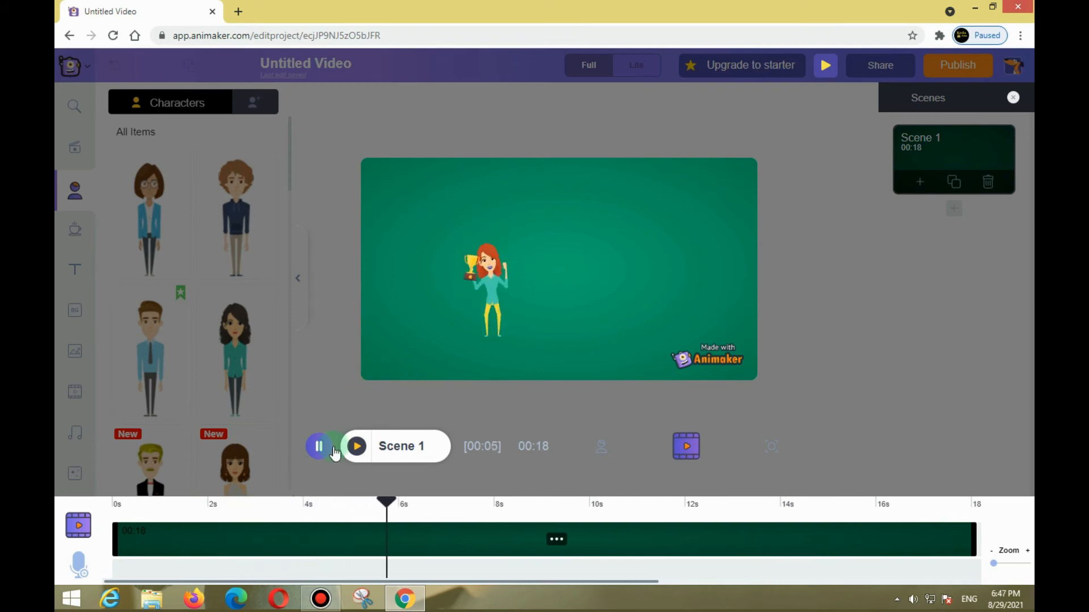
left_click(311, 455)
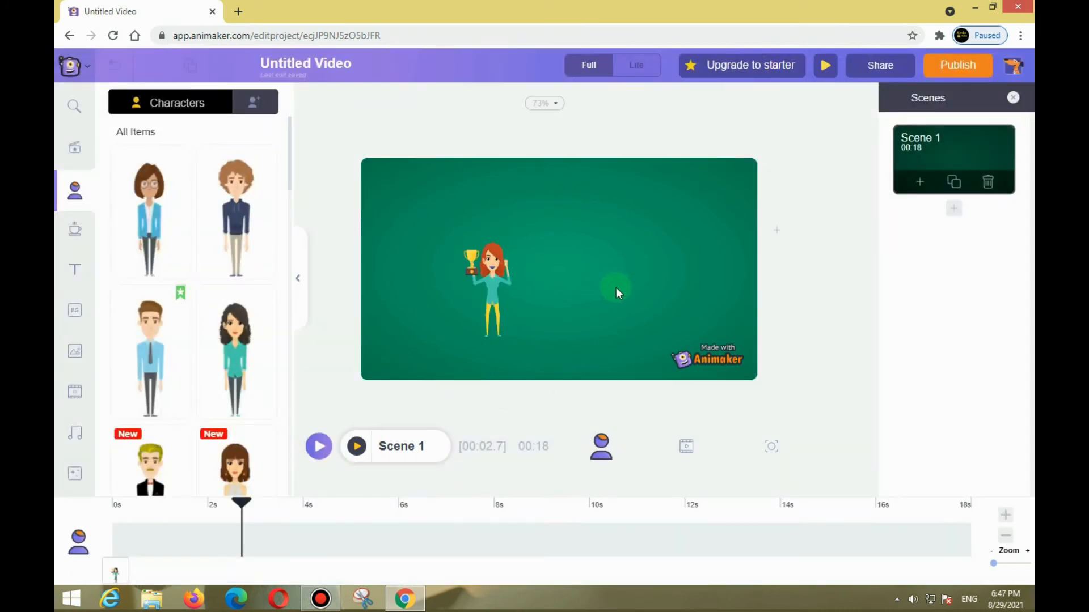
left_click(1011, 98)
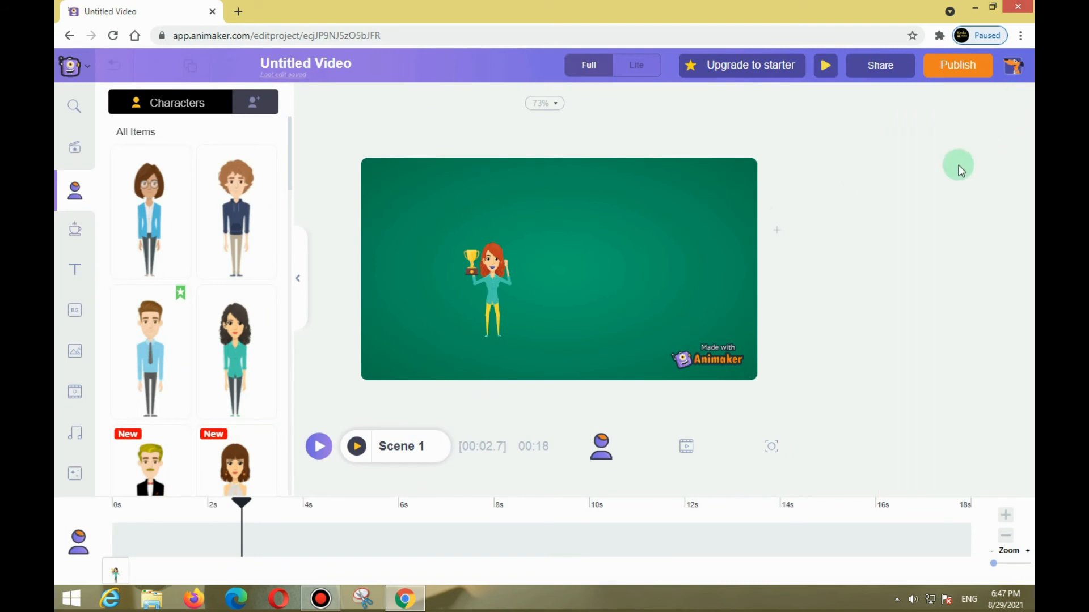
left_click(469, 325)
left_click(656, 271)
left_click(539, 268)
left_click(510, 271)
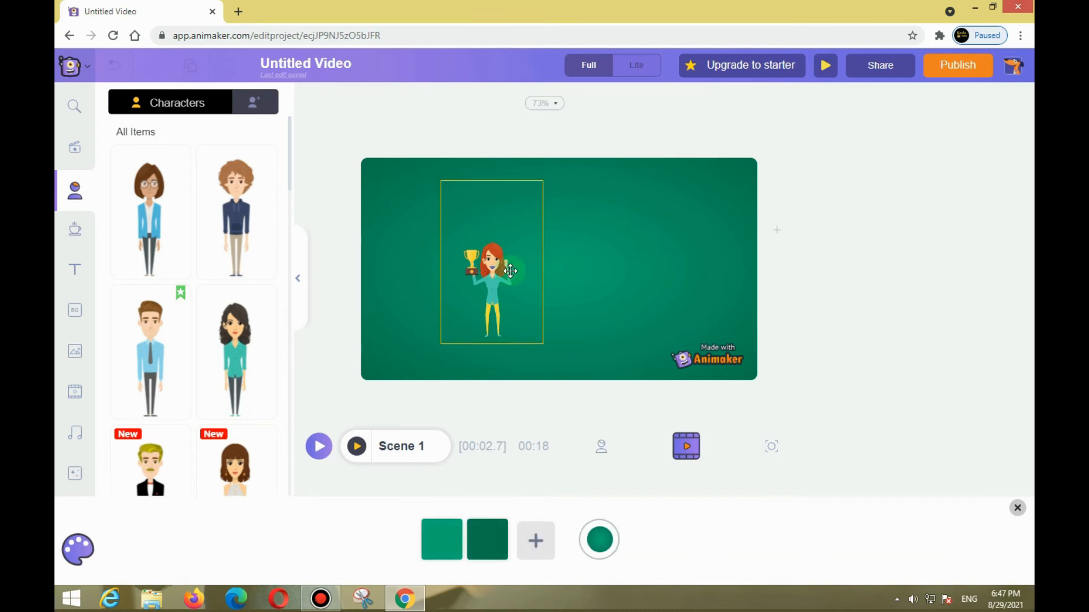
left_click(675, 259)
left_click(504, 259)
left_click(688, 238)
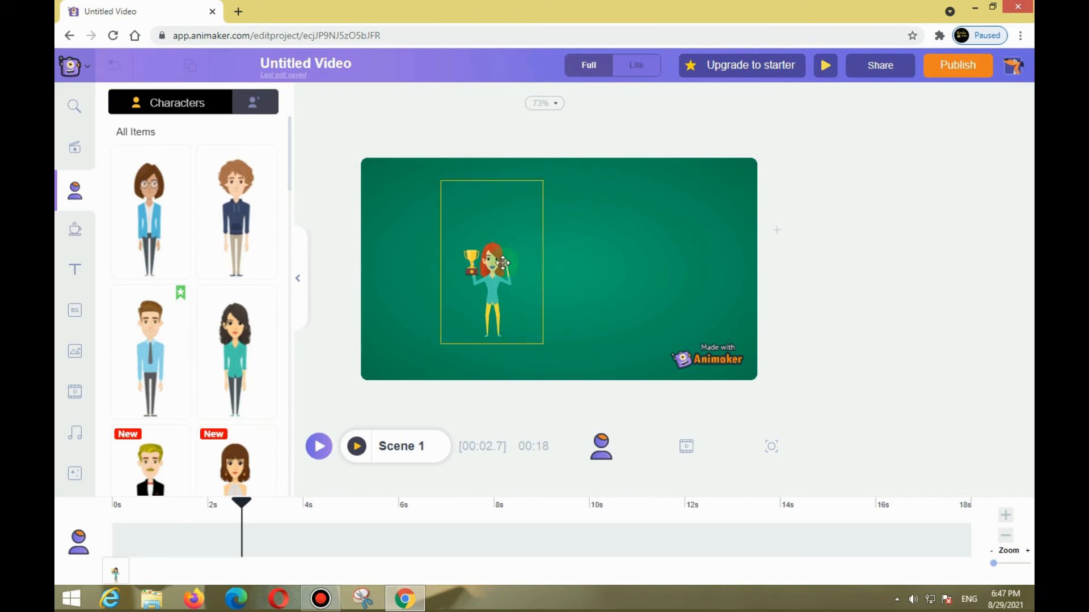
left_click(518, 248)
left_click(653, 226)
Browse the text library, add a plain heading to the scene and move it to the upper right of the character.
left_click(84, 149)
left_click(76, 269)
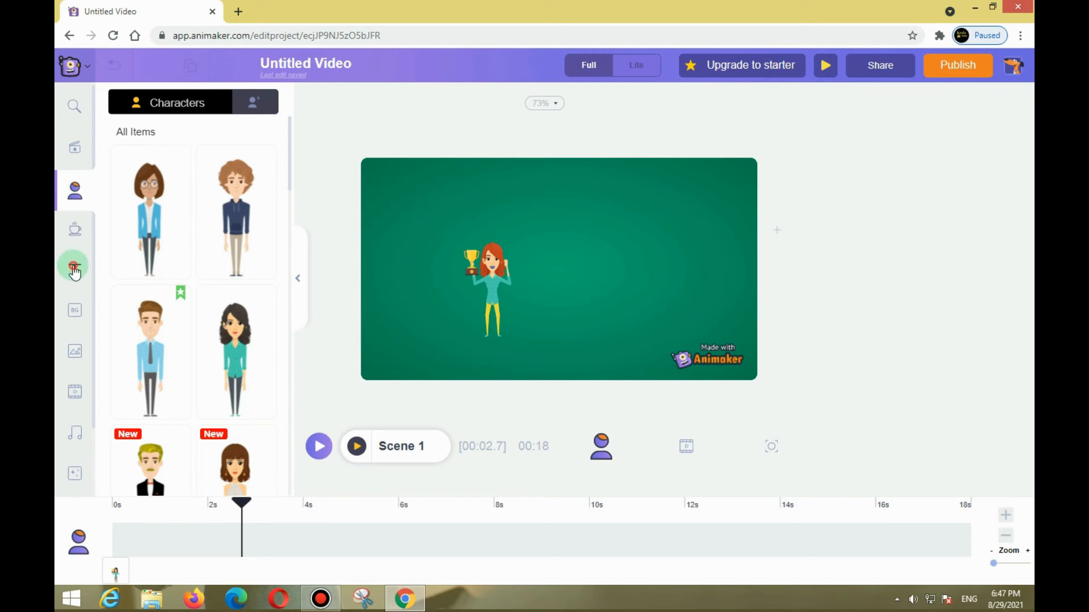
left_click(112, 262)
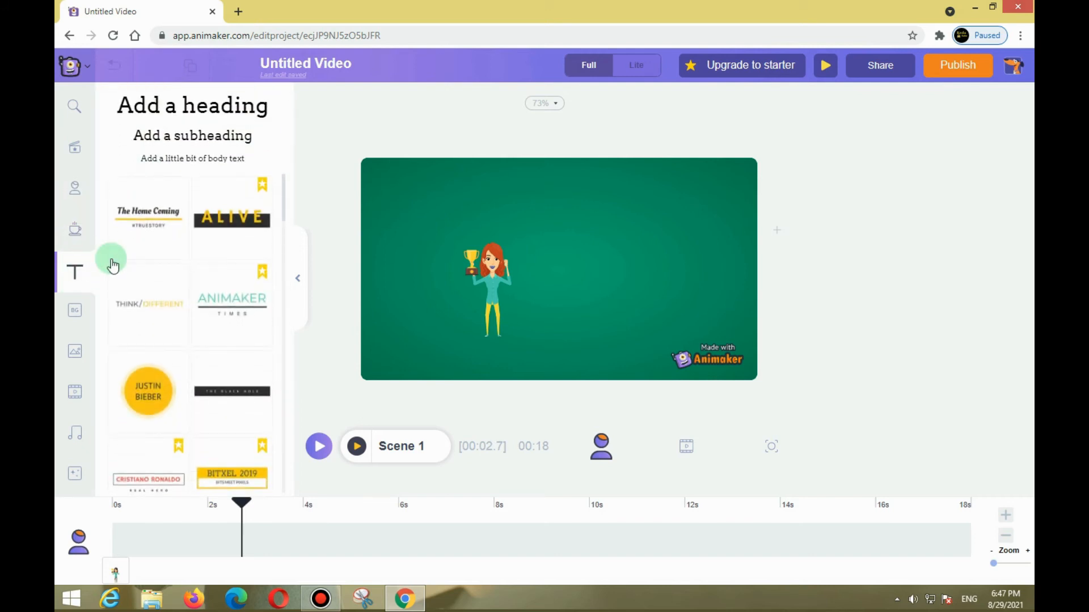
scroll(189, 269, "down", 5)
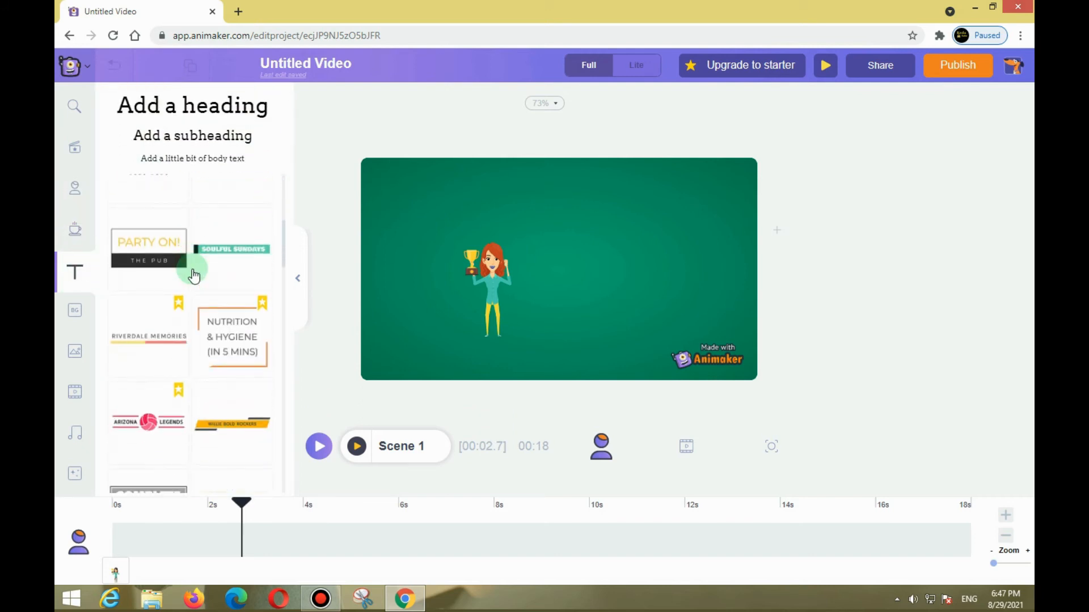
scroll(193, 276, "up", 4)
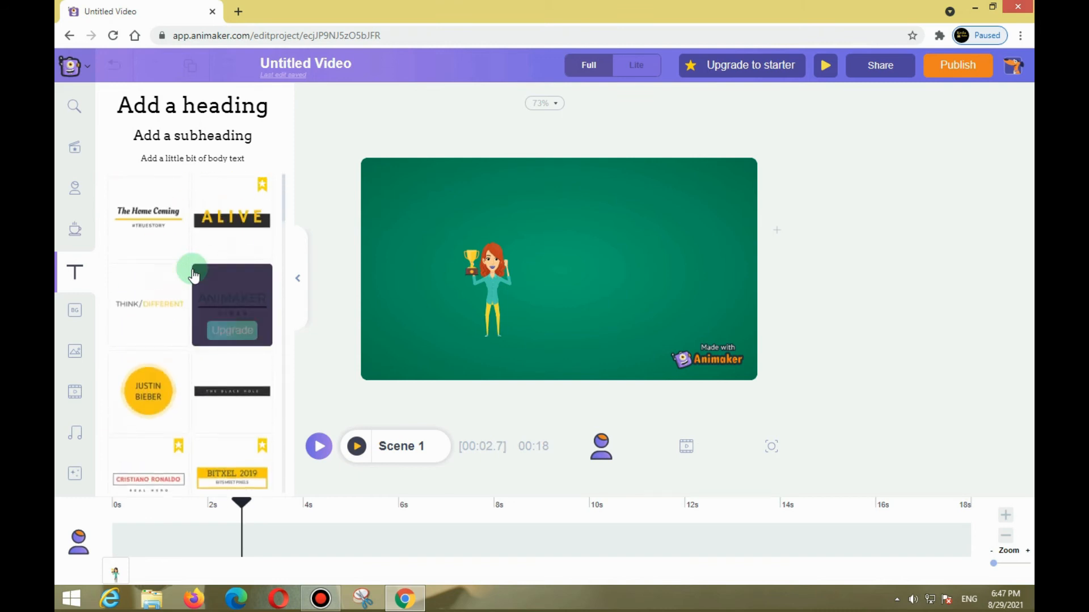
left_click(153, 117)
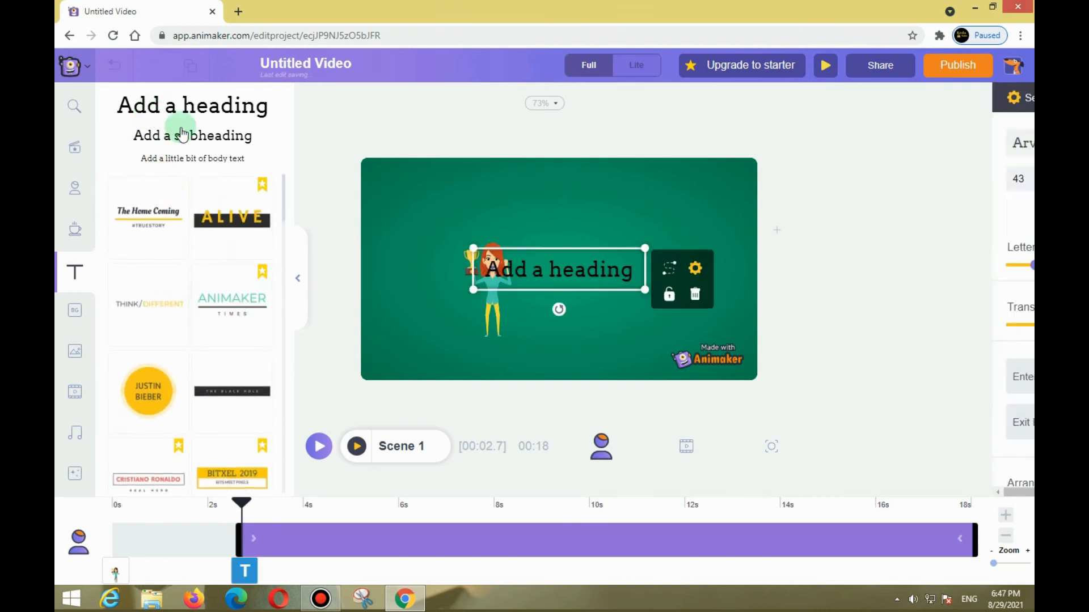
left_click_drag(521, 274, 569, 235)
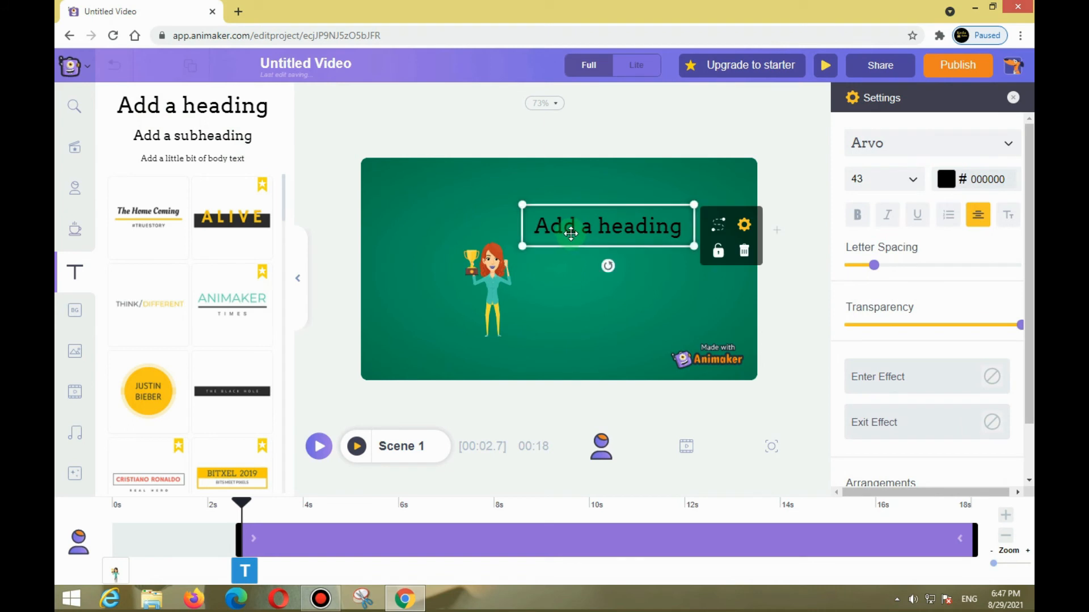
Replace the heading's placeholder text with "we win the football" and deselect it.
double_click(653, 227)
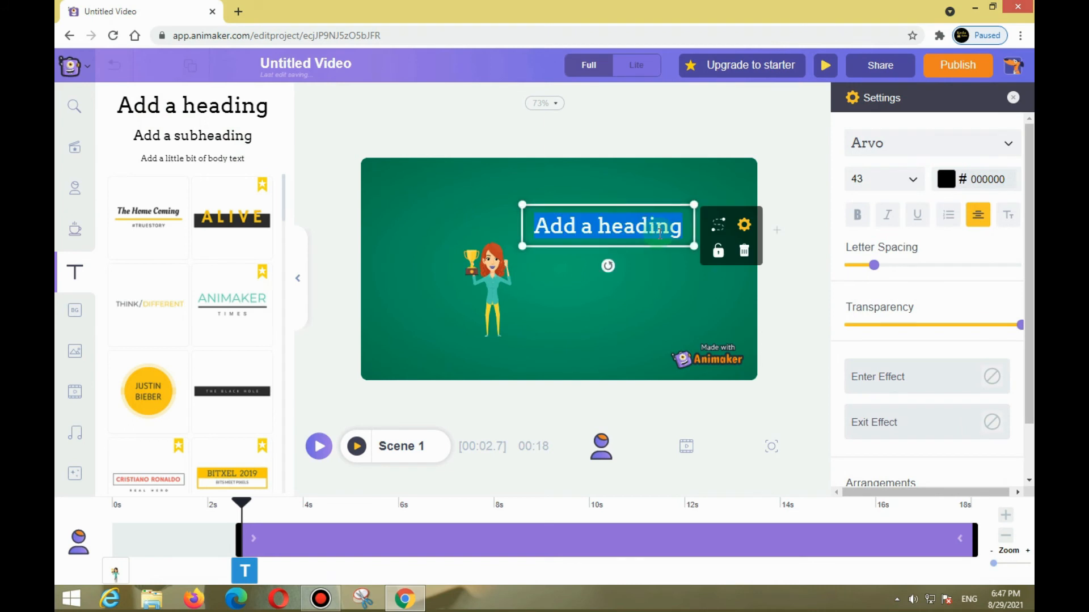
type("we win the")
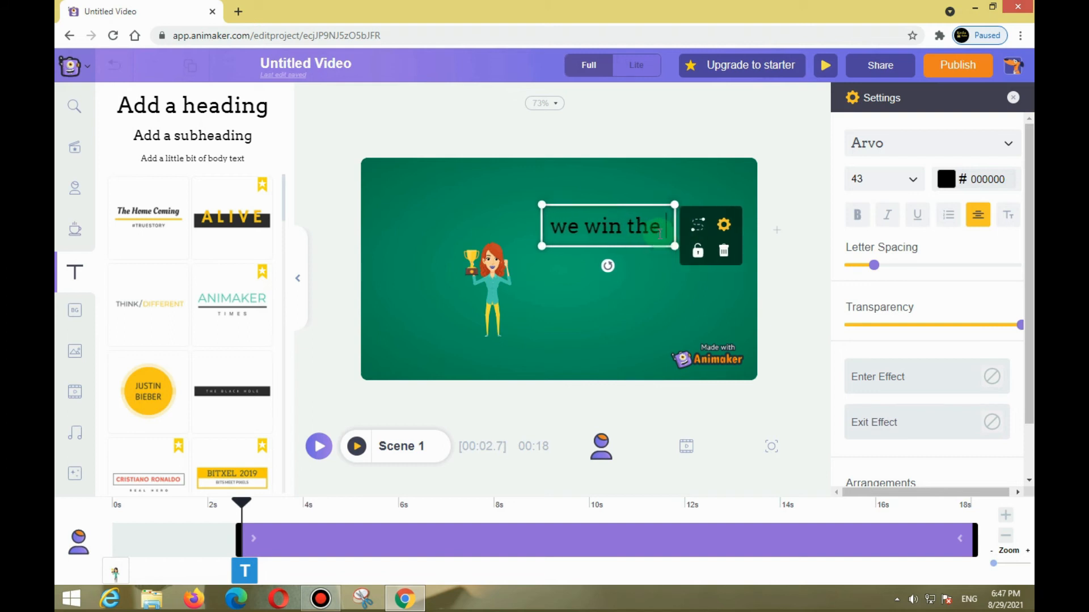
type(" f")
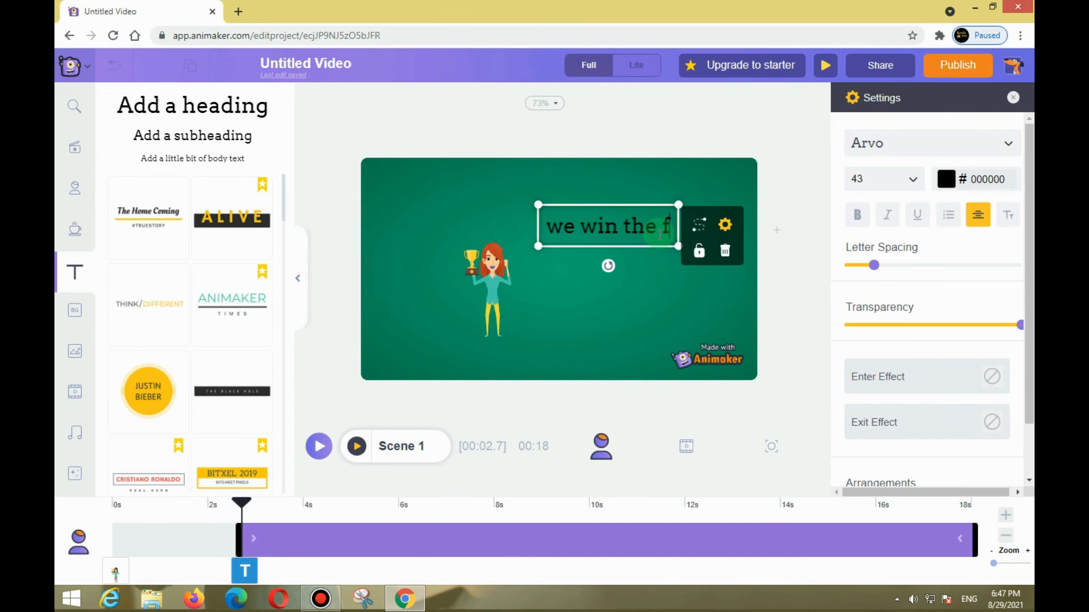
type("ootball")
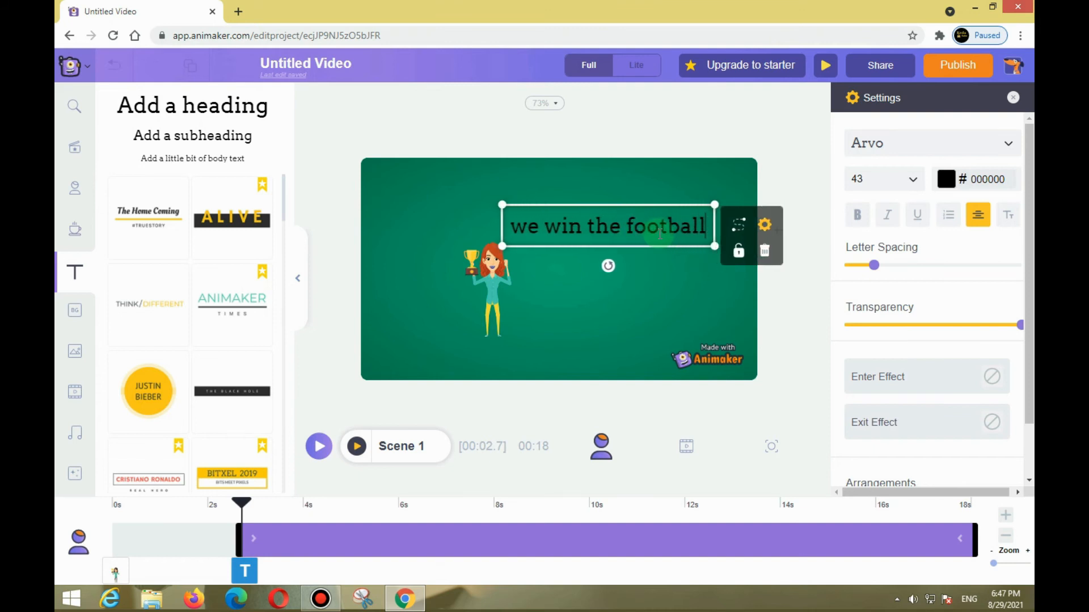
left_click(662, 289)
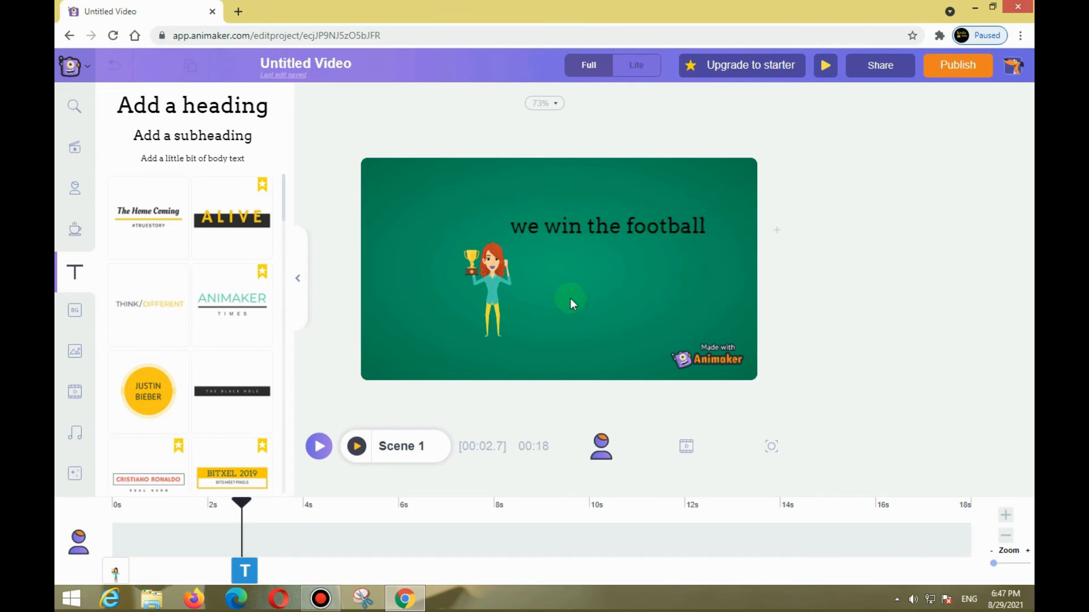
Preview Scene 1 with the heading, play the whole video briefly and stop it.
left_click(358, 448)
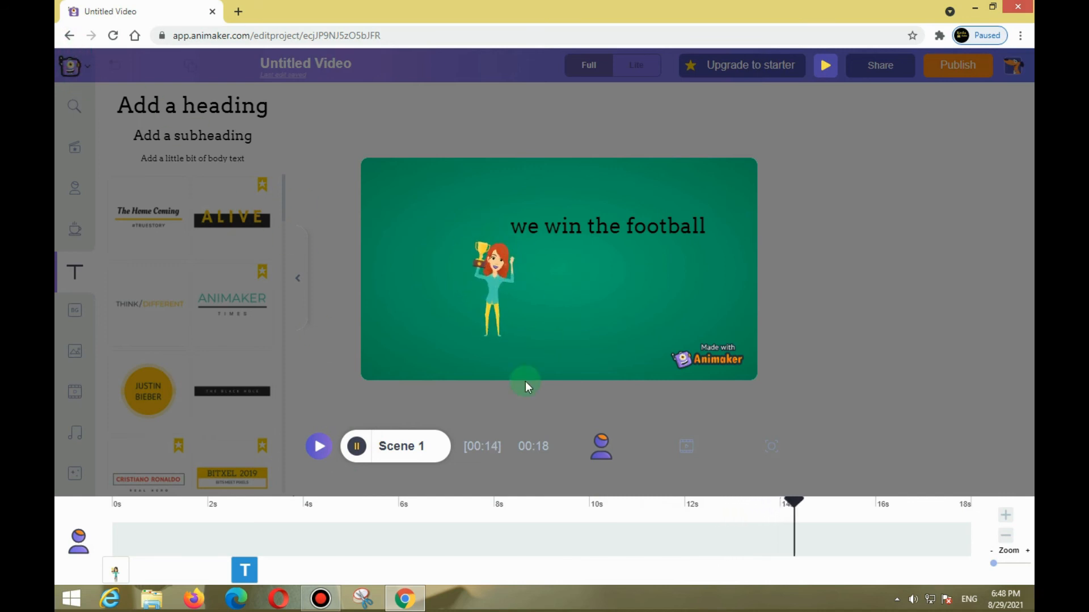
left_click(357, 449)
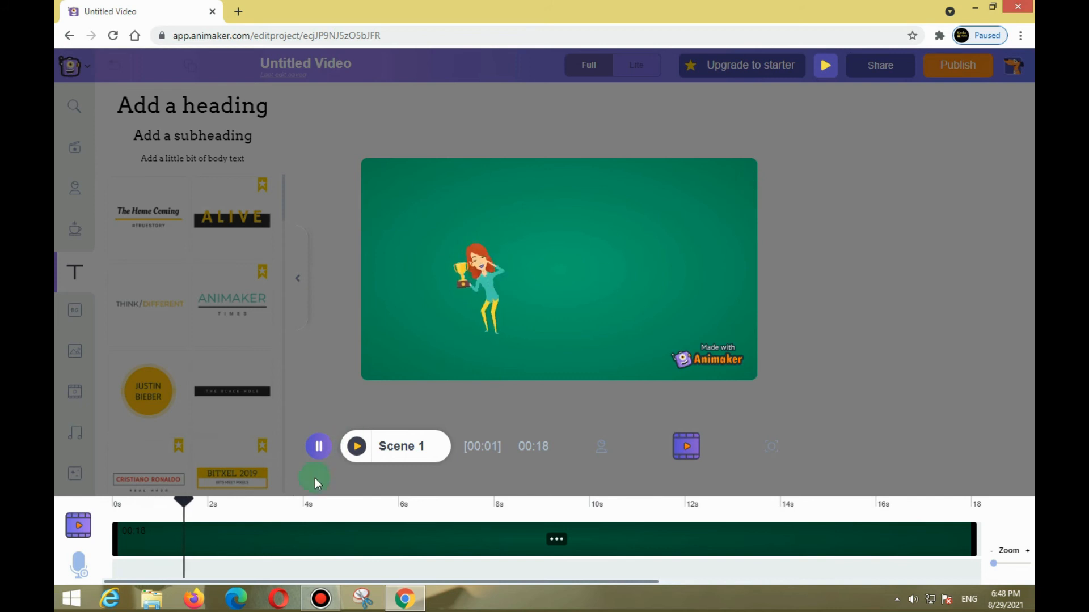
left_click(326, 453)
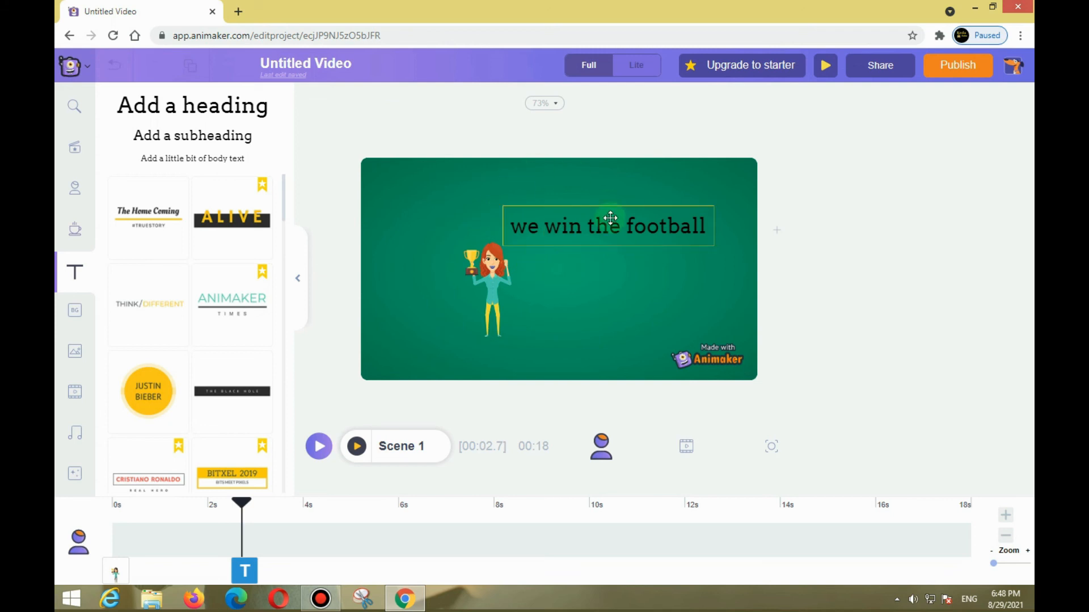
left_click(406, 283)
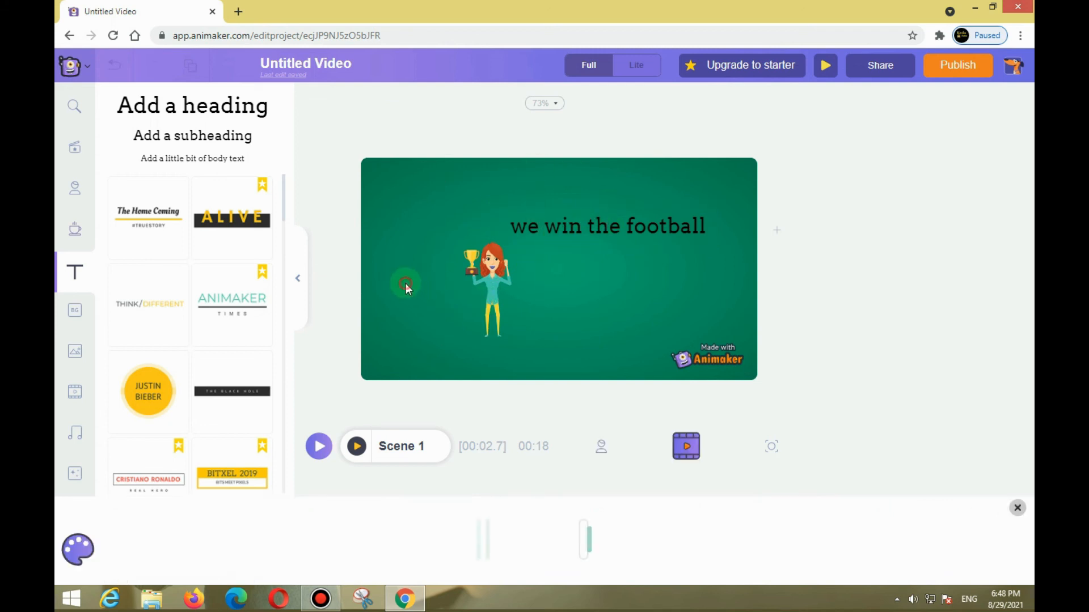
Publish the project as a downloadable HD 720p mp4 video, entering "footba" as the video name.
left_click(942, 72)
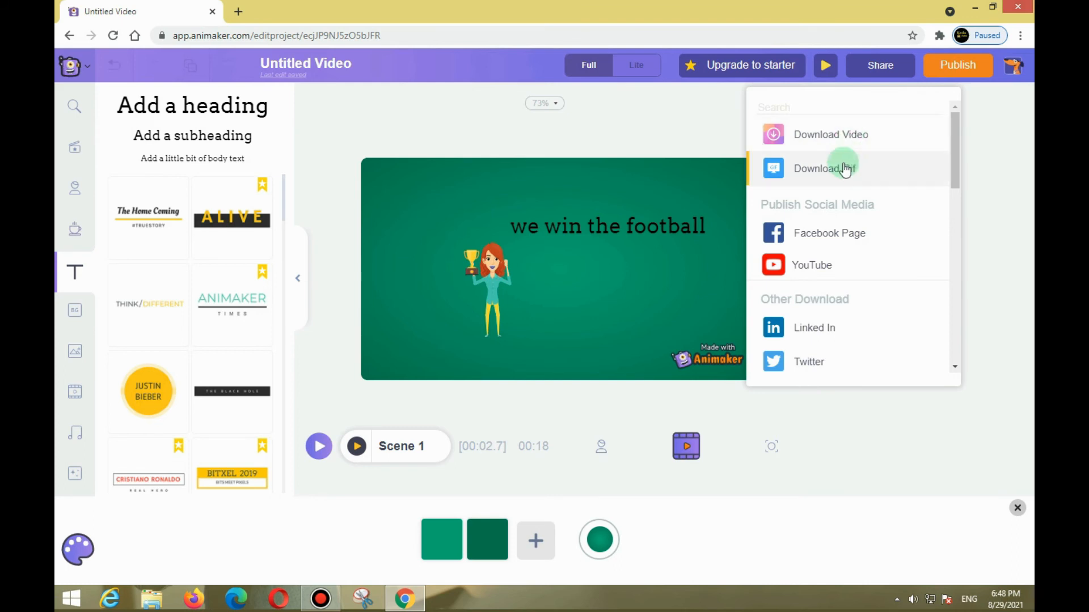
left_click(827, 136)
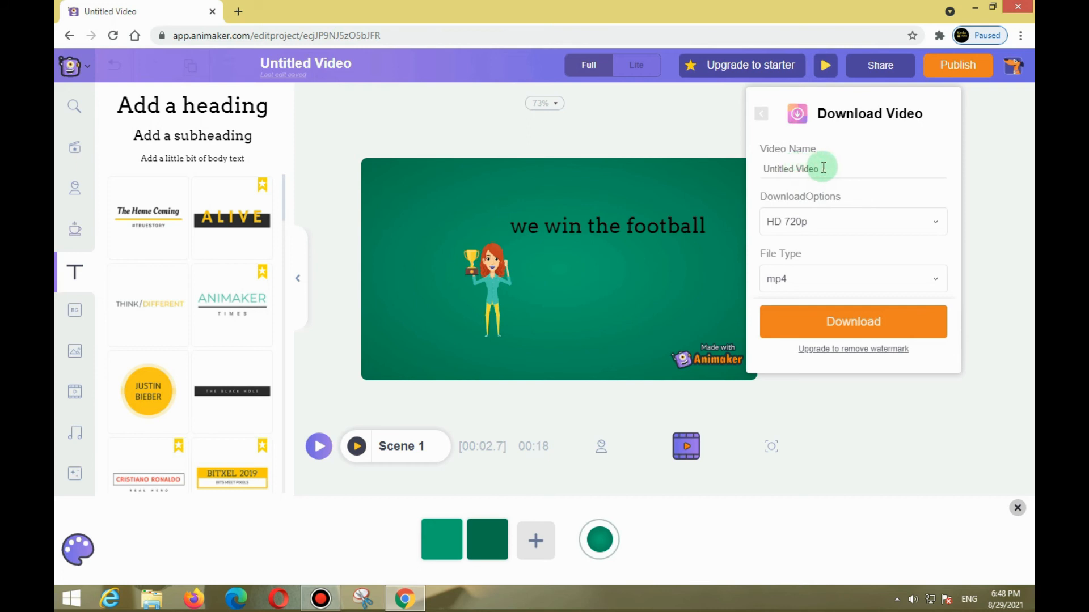
left_click_drag(822, 169, 697, 167)
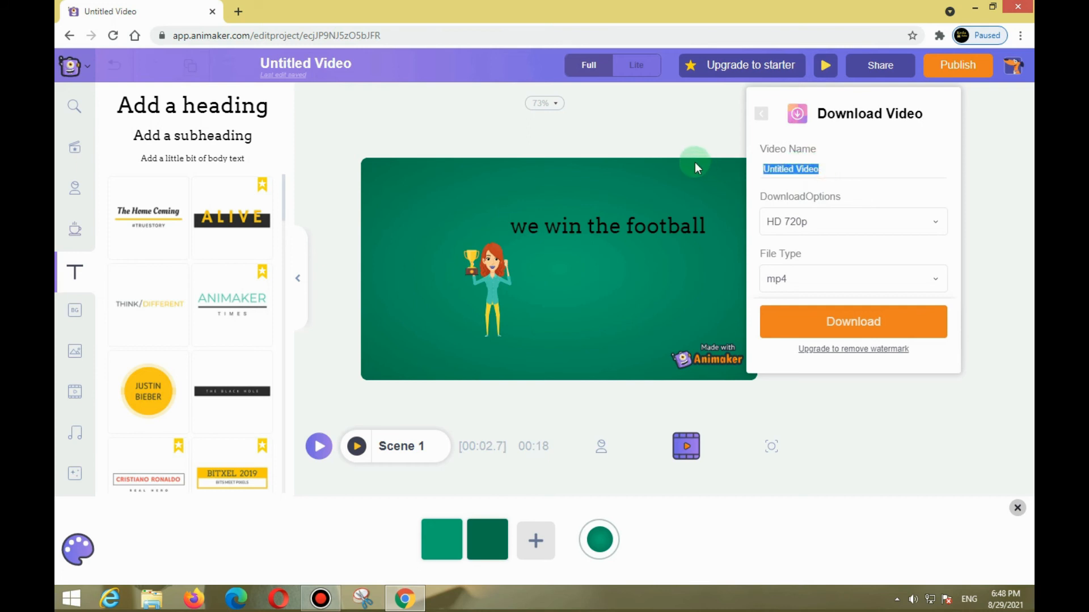
type("f")
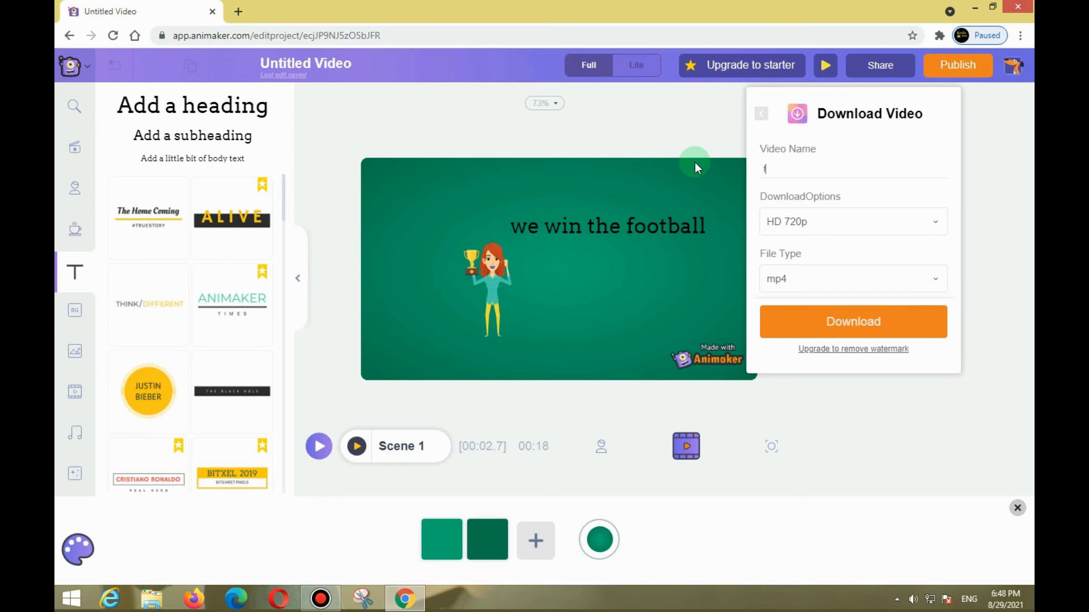
type("ootball")
left_click(811, 333)
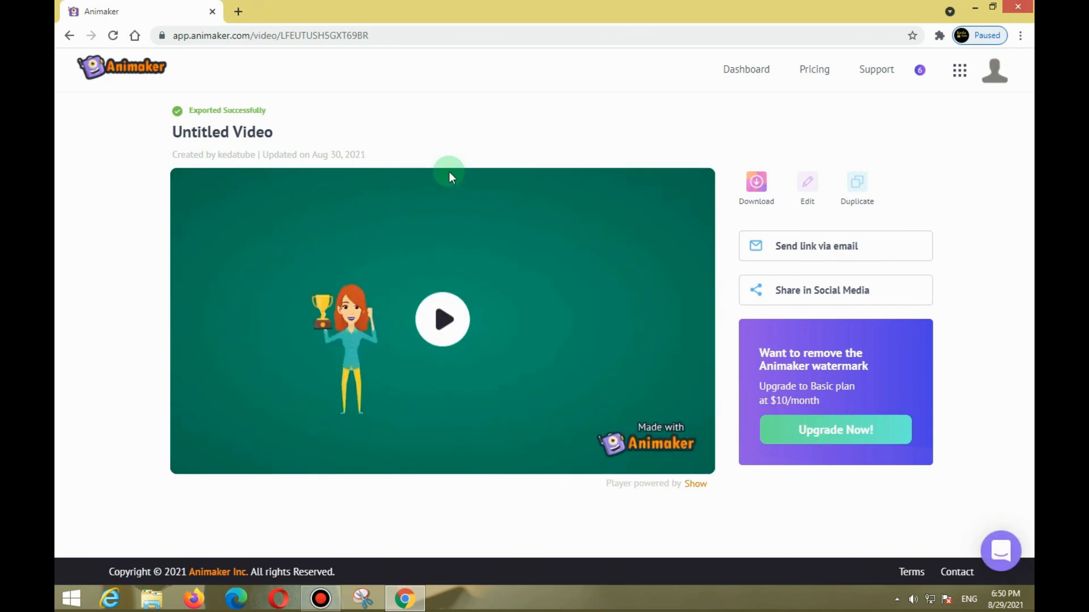
Download the exported video to the computer and show the mp4 file in its folder.
mouse_move(445, 189)
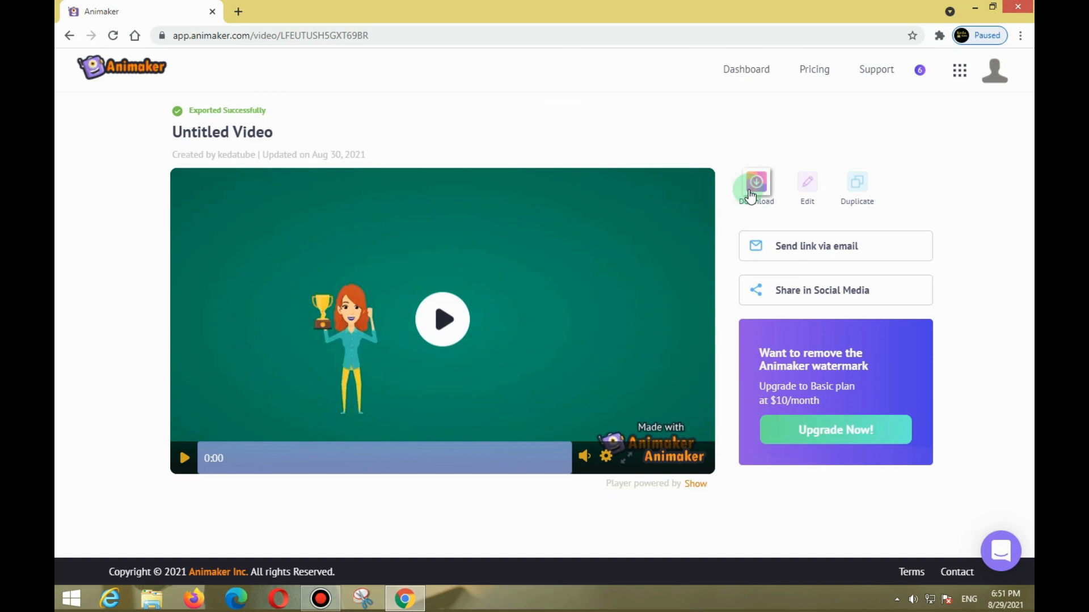
left_click(750, 195)
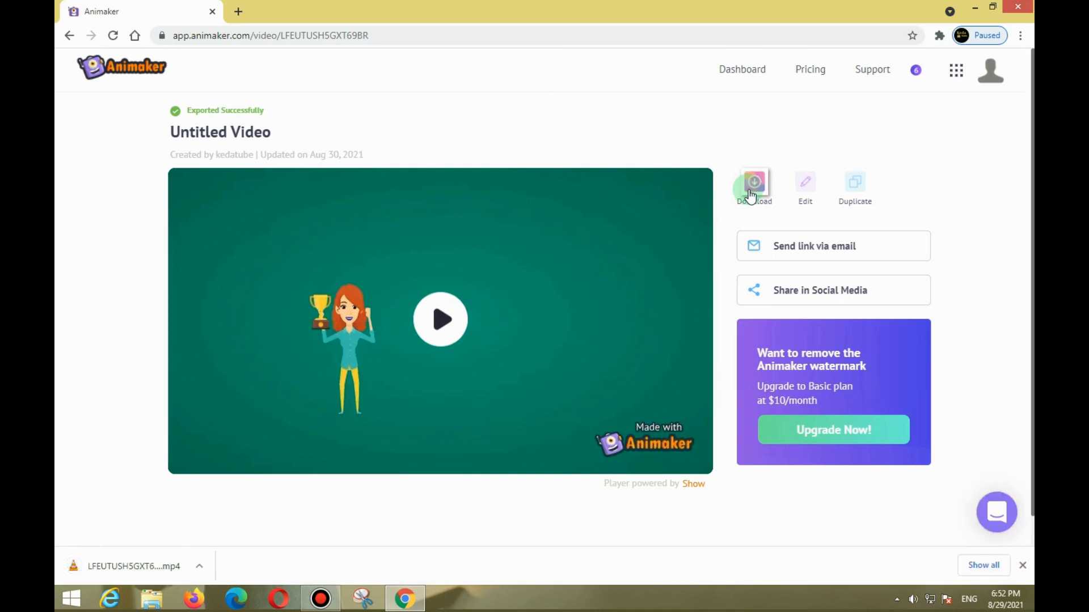
left_click(101, 569)
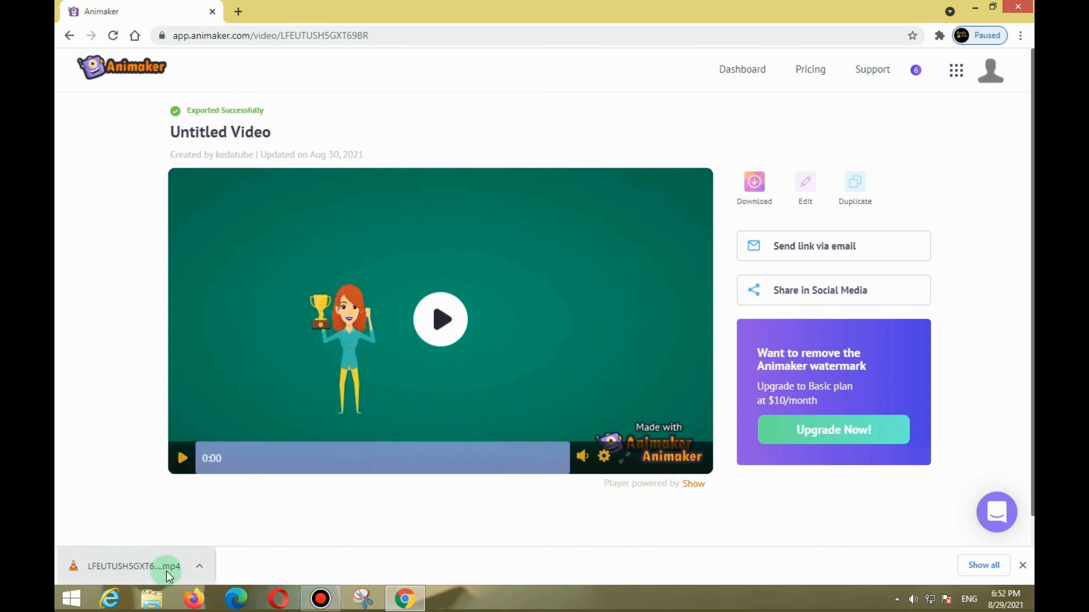
left_click(197, 564)
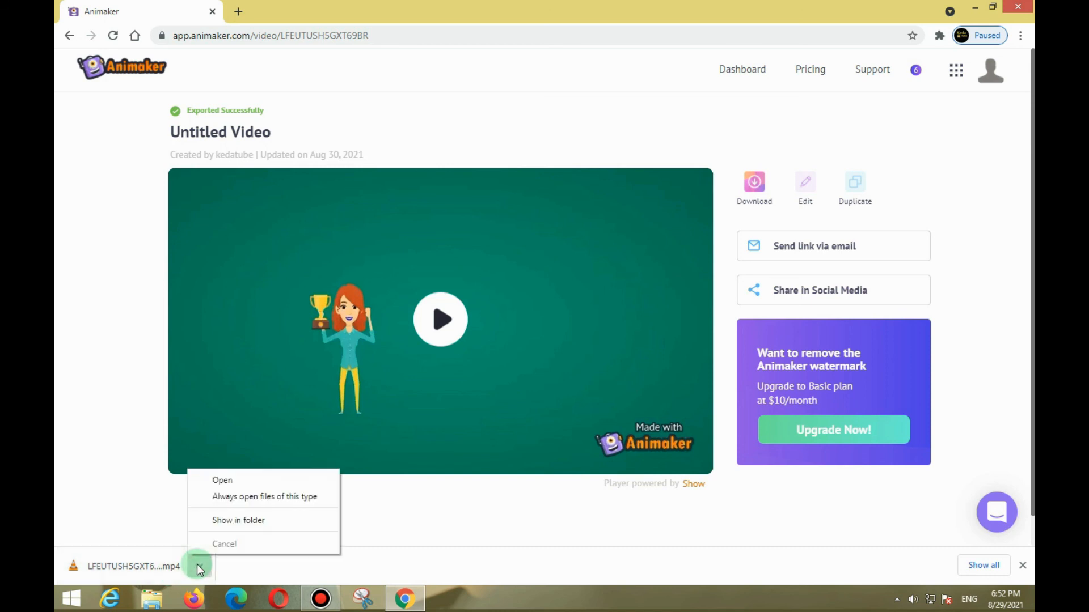
left_click(224, 521)
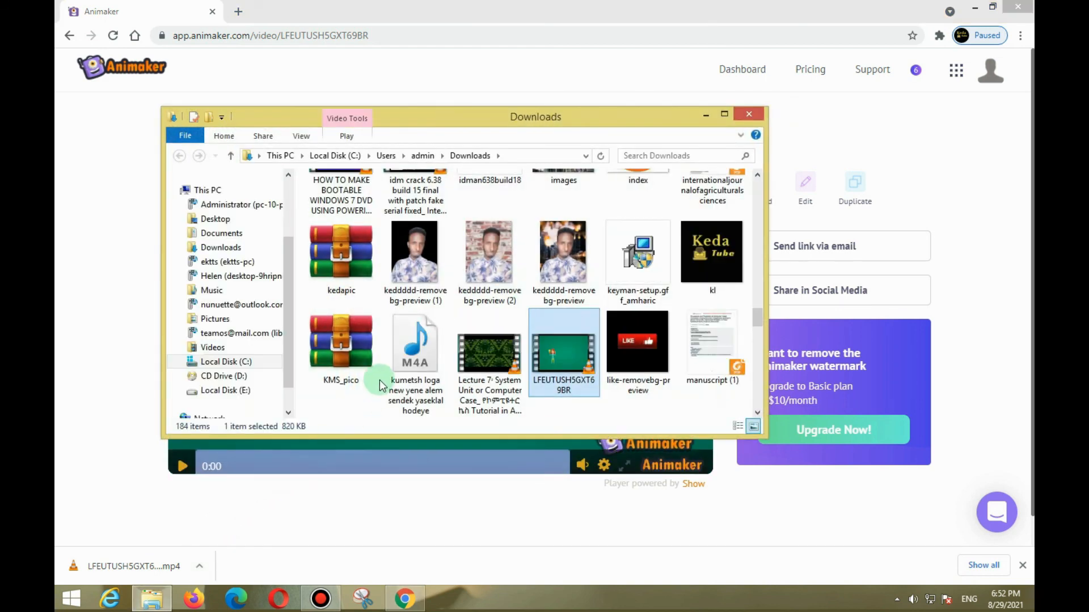
Play the downloaded video in a maximised VLC media player window, pause it, rewind to the beginning and resume playback.
right_click(563, 370)
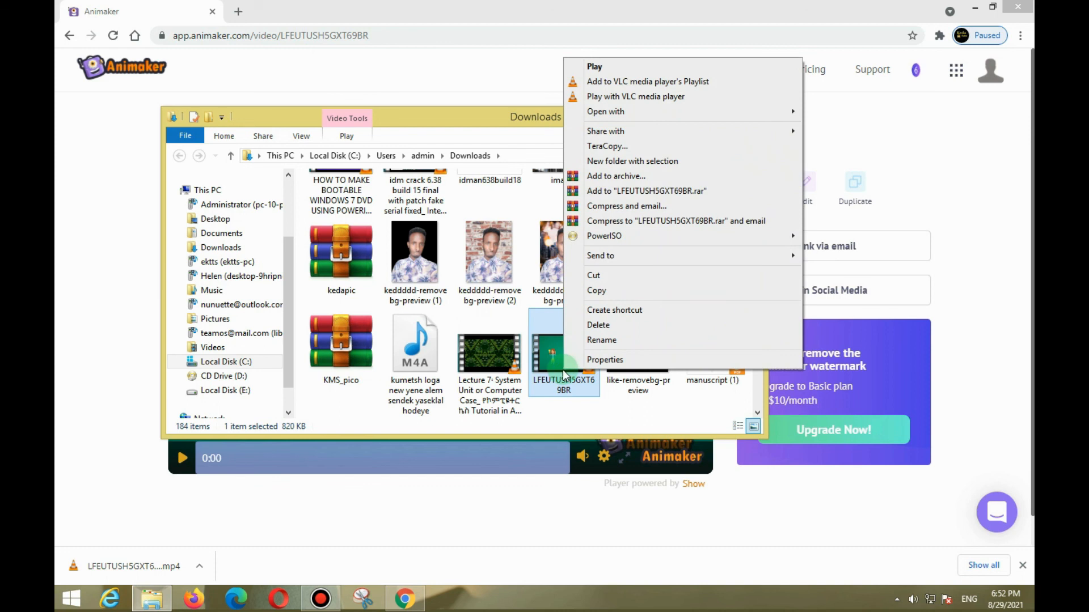
left_click(561, 369)
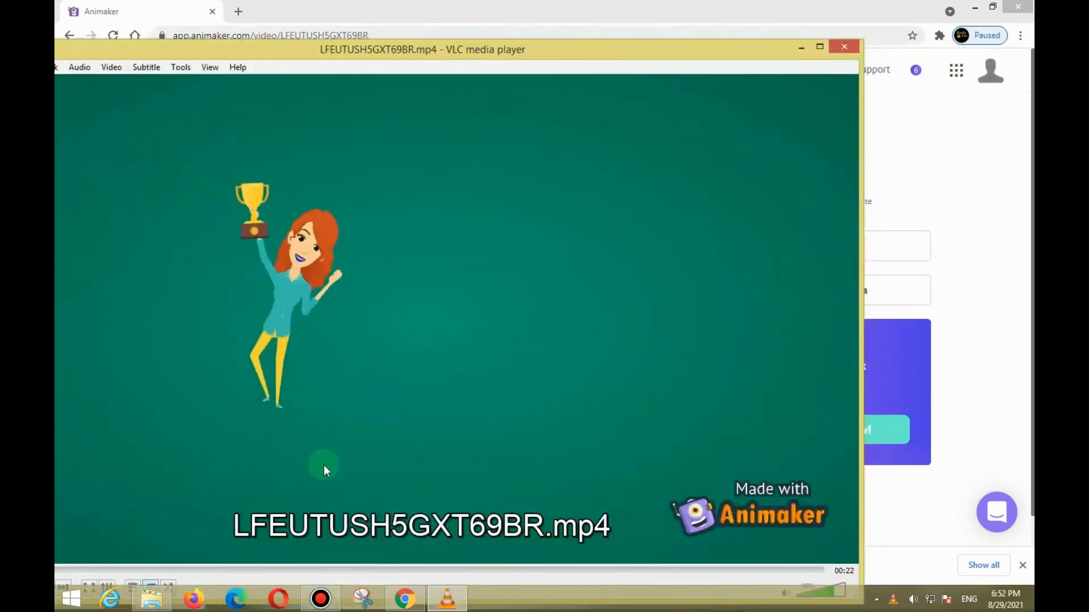
left_click(820, 46)
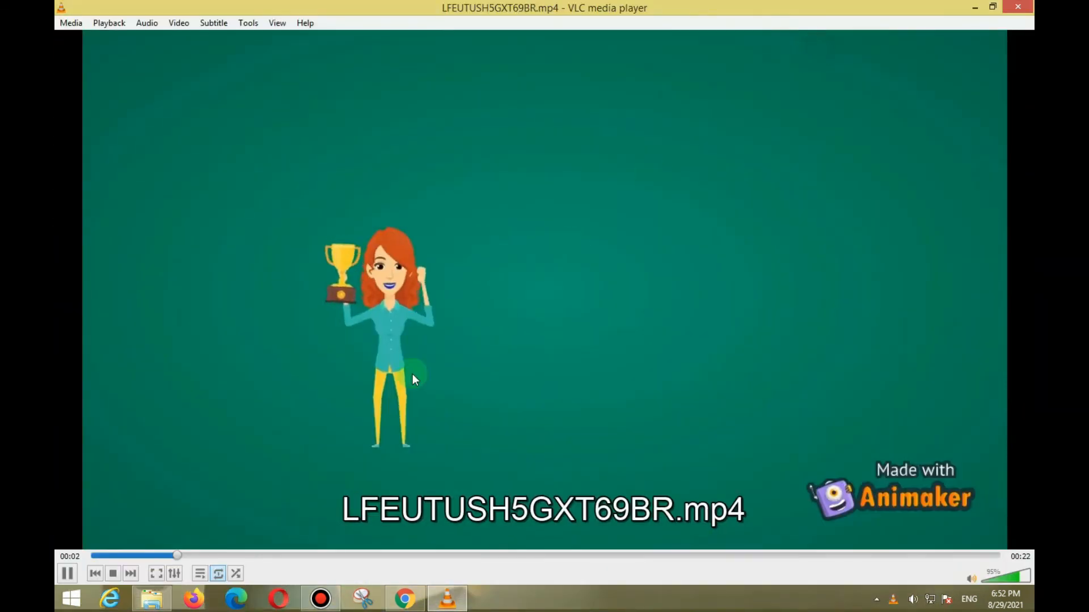
left_click(70, 576)
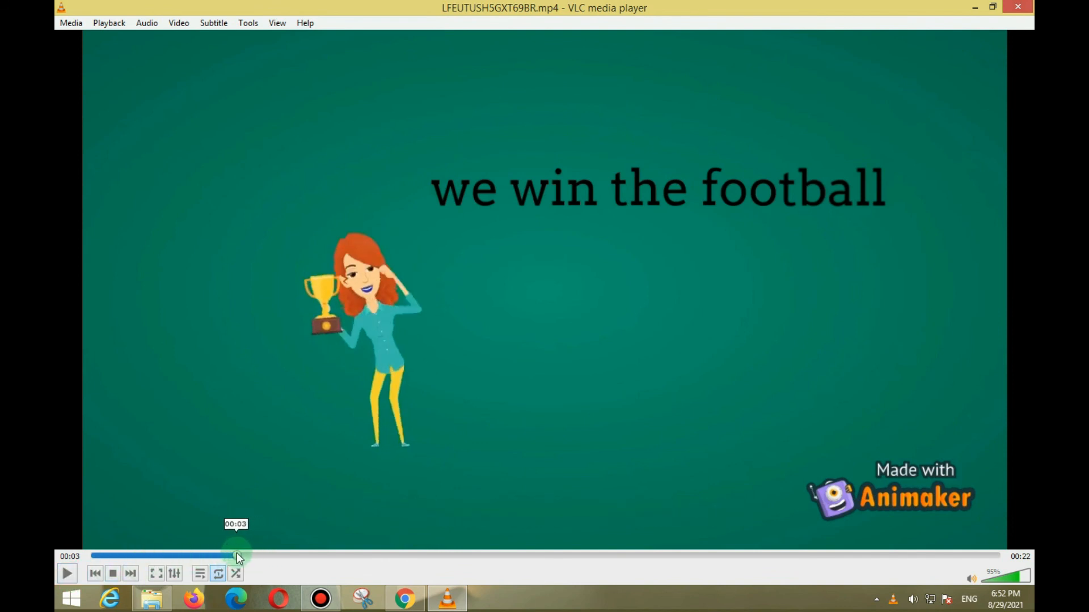
left_click_drag(236, 555, 92, 555)
left_click(67, 573)
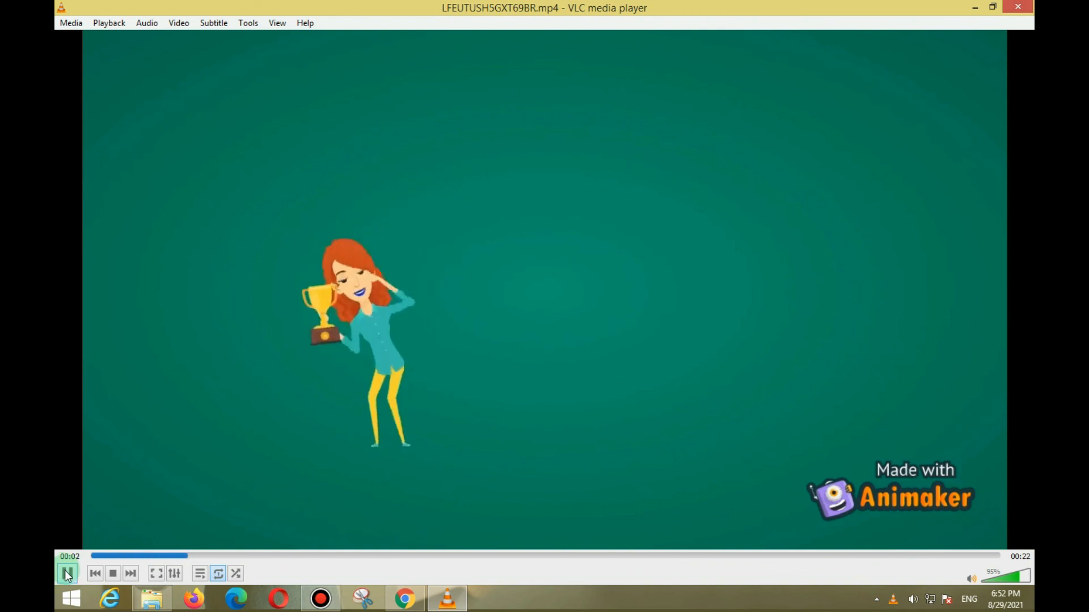
Play and pause the downloaded video, rewind it to the start, play it past the heading text's appearance and pause it.
left_click(67, 574)
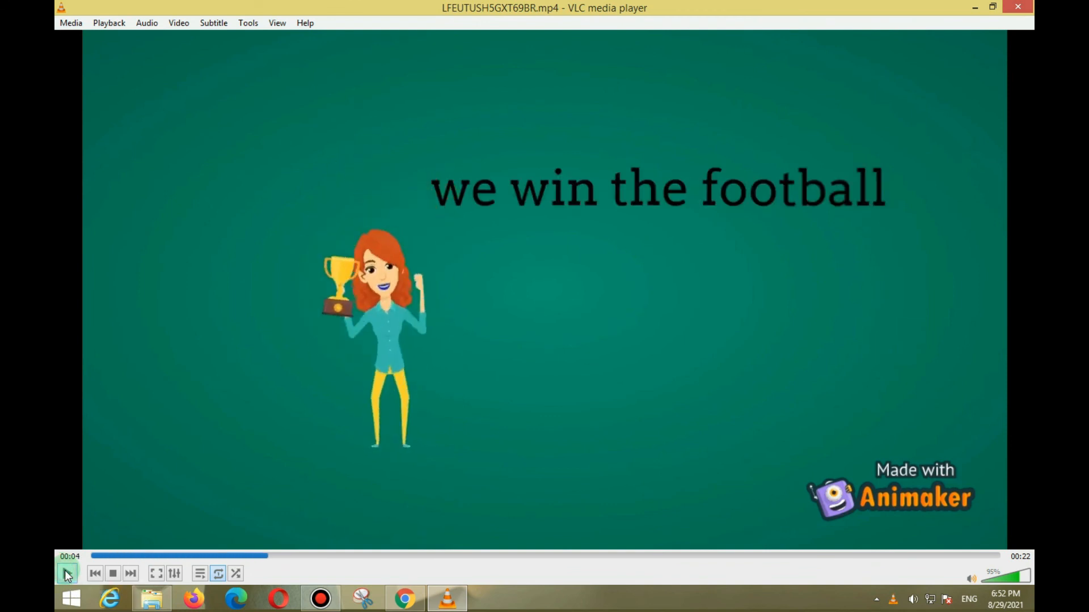
left_click(67, 574)
left_click(67, 574)
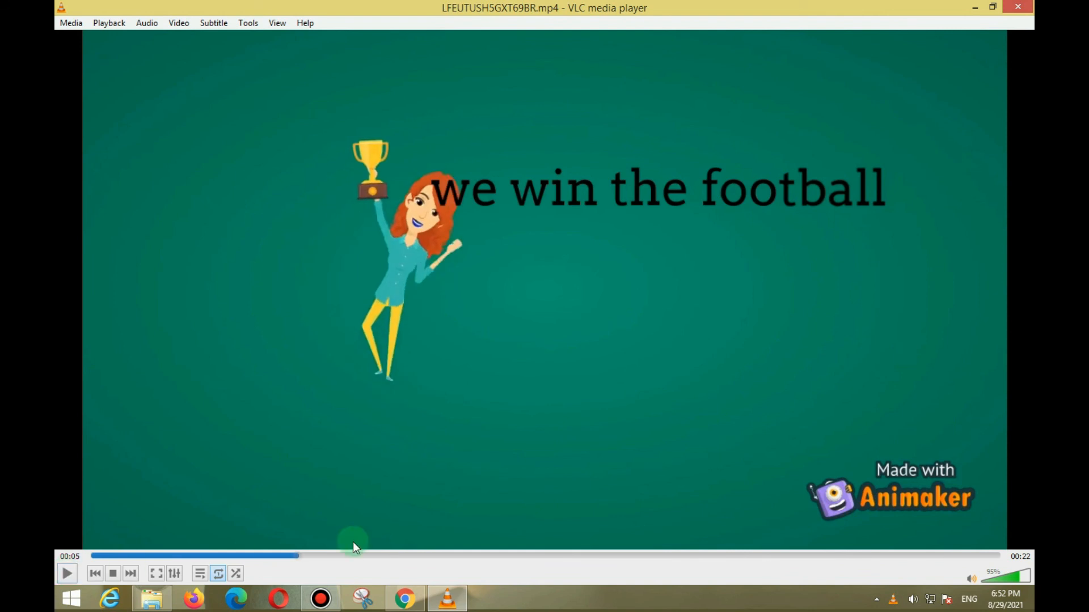
left_click_drag(299, 556, 97, 529)
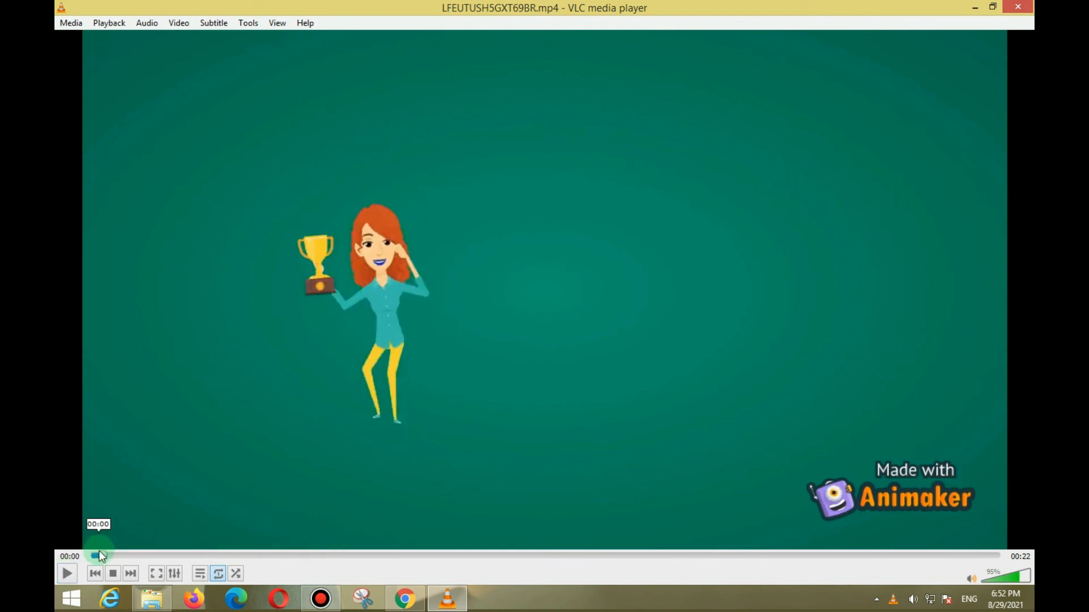
left_click(67, 572)
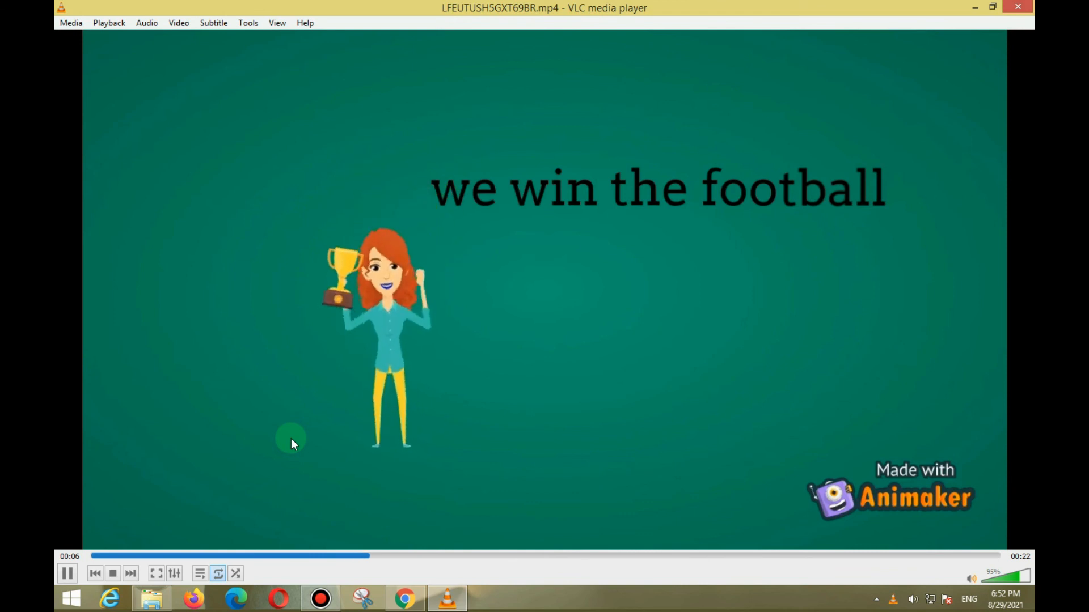
left_click(67, 574)
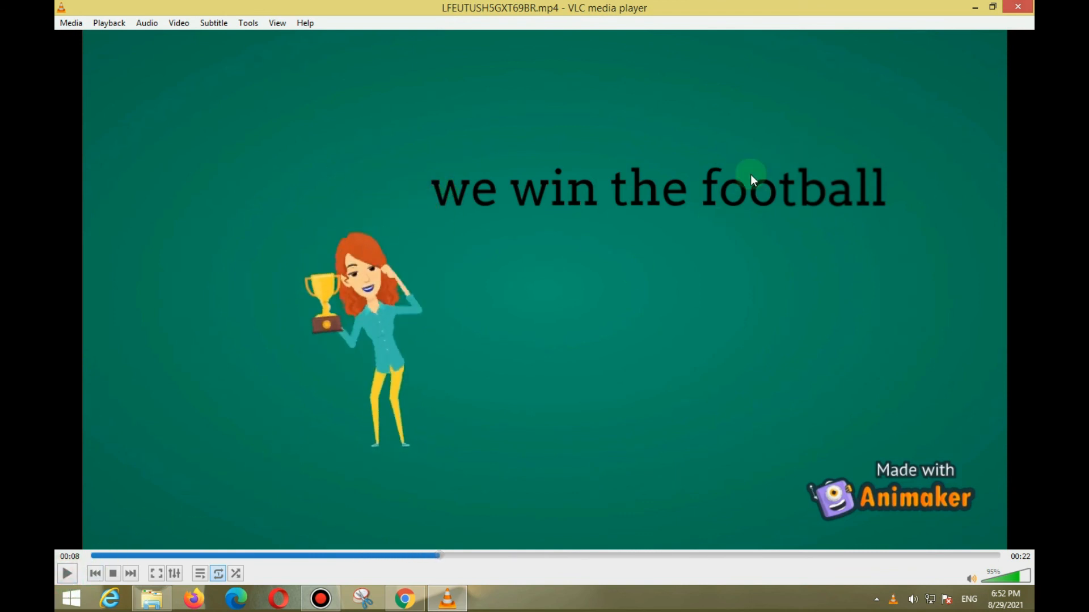
Minimise the media player, browser and Downloads folder windows to show the desktop.
left_click(975, 8)
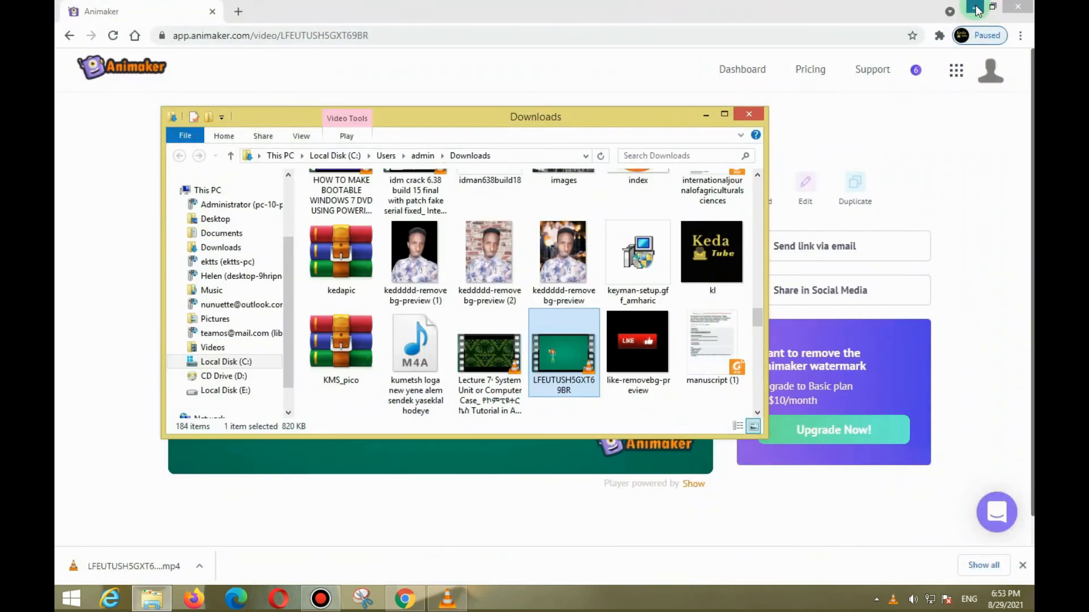
left_click(973, 10)
left_click(706, 114)
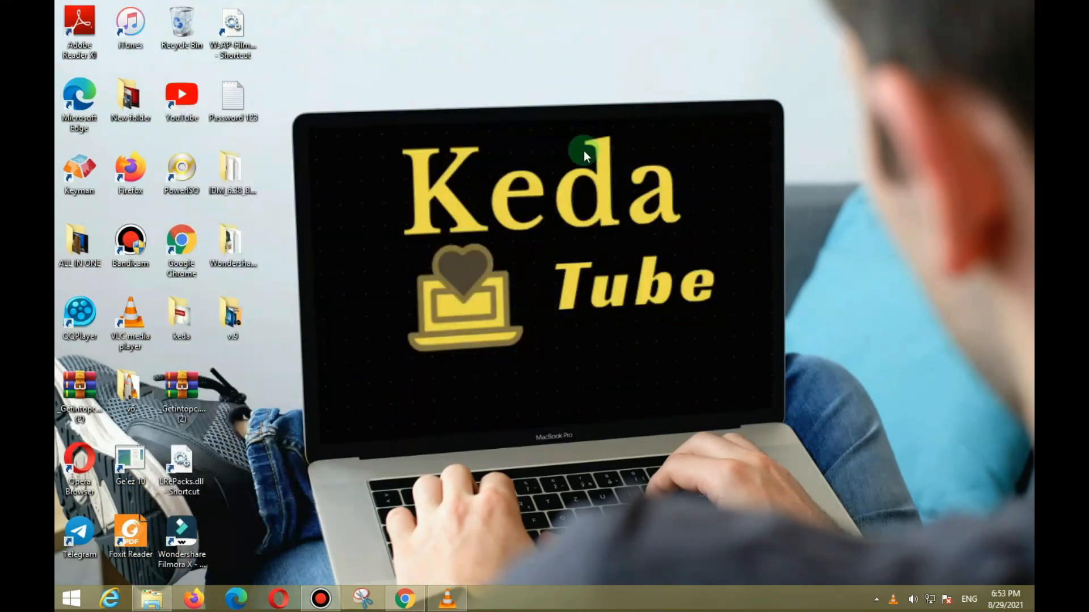